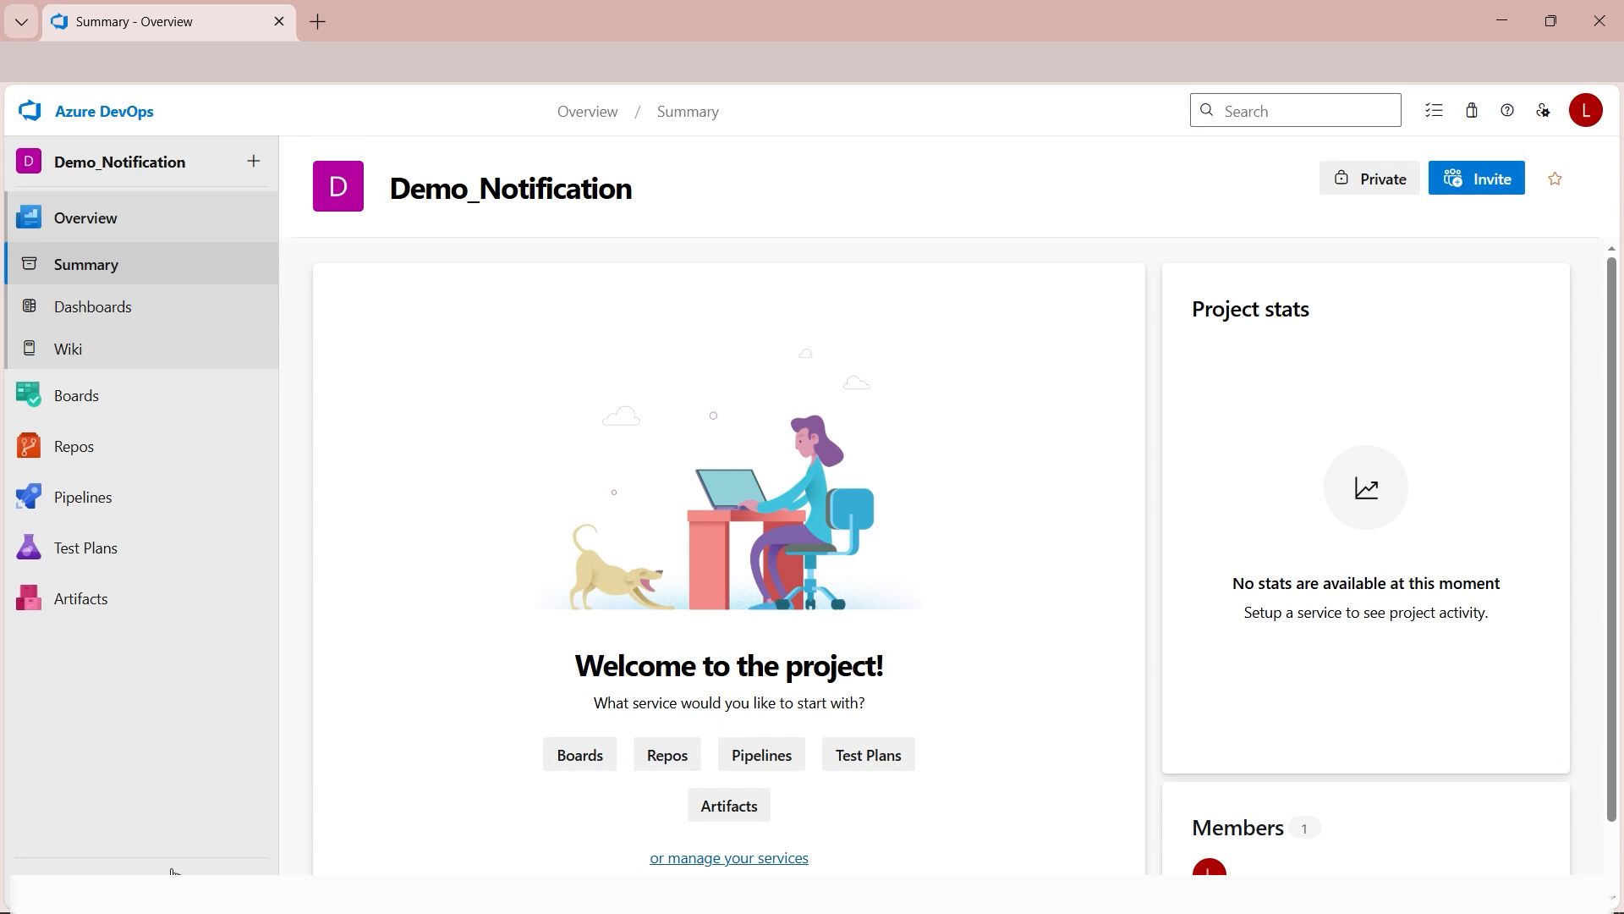
In the Demo_Notification project settings, add a team notification subscription from the Work template "A work item is created", keeping its default delivery and filters.
left_click(127, 867)
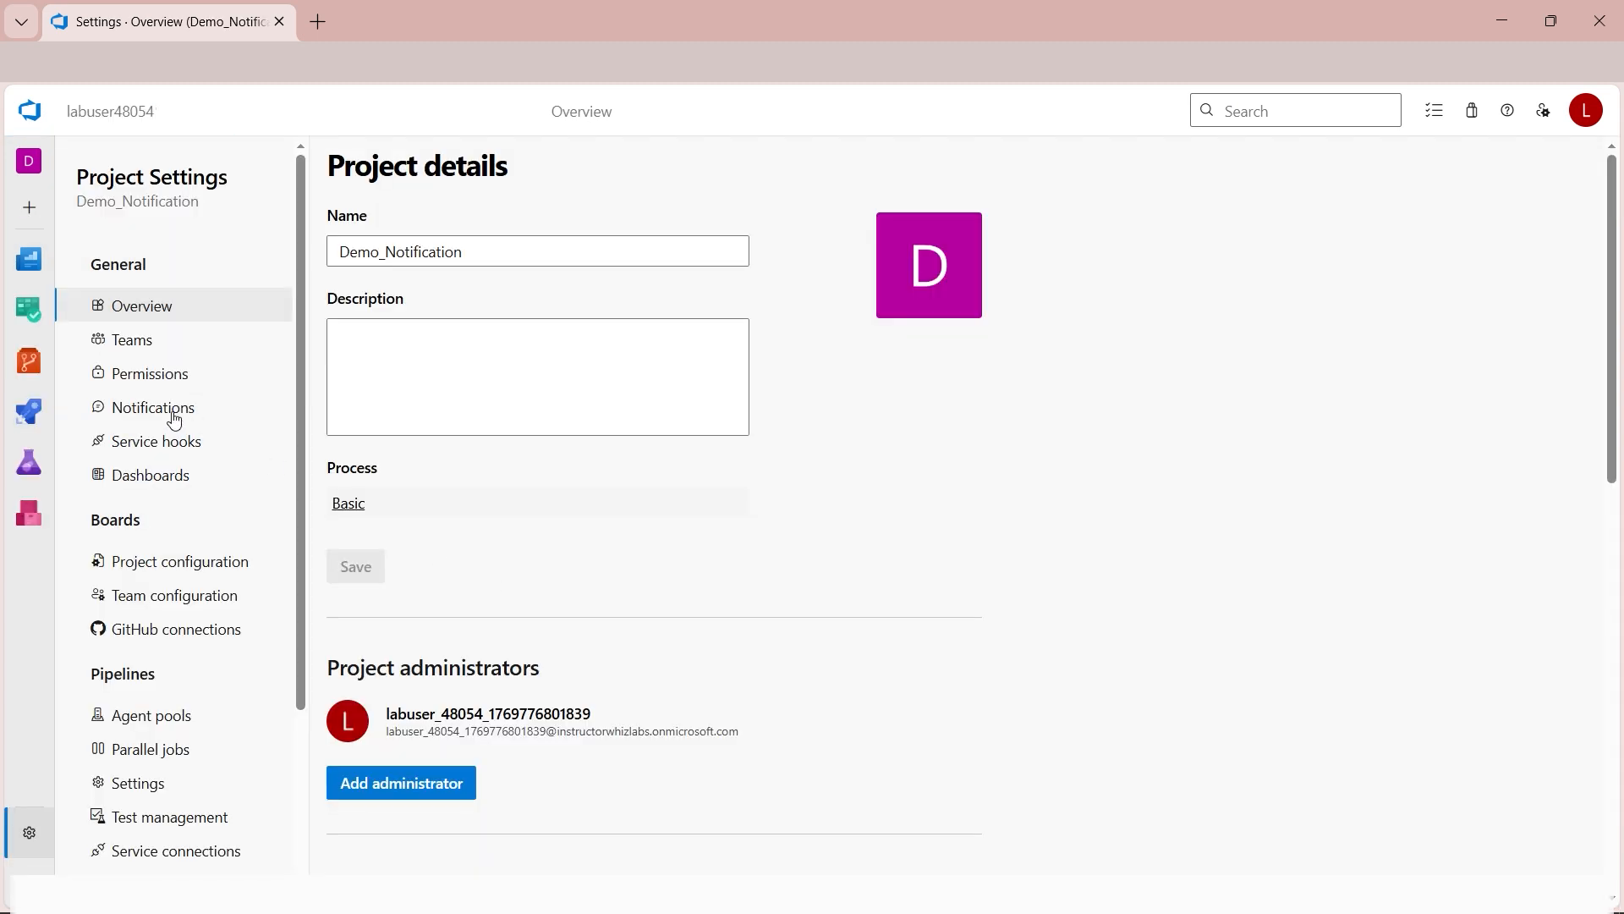
left_click(174, 421)
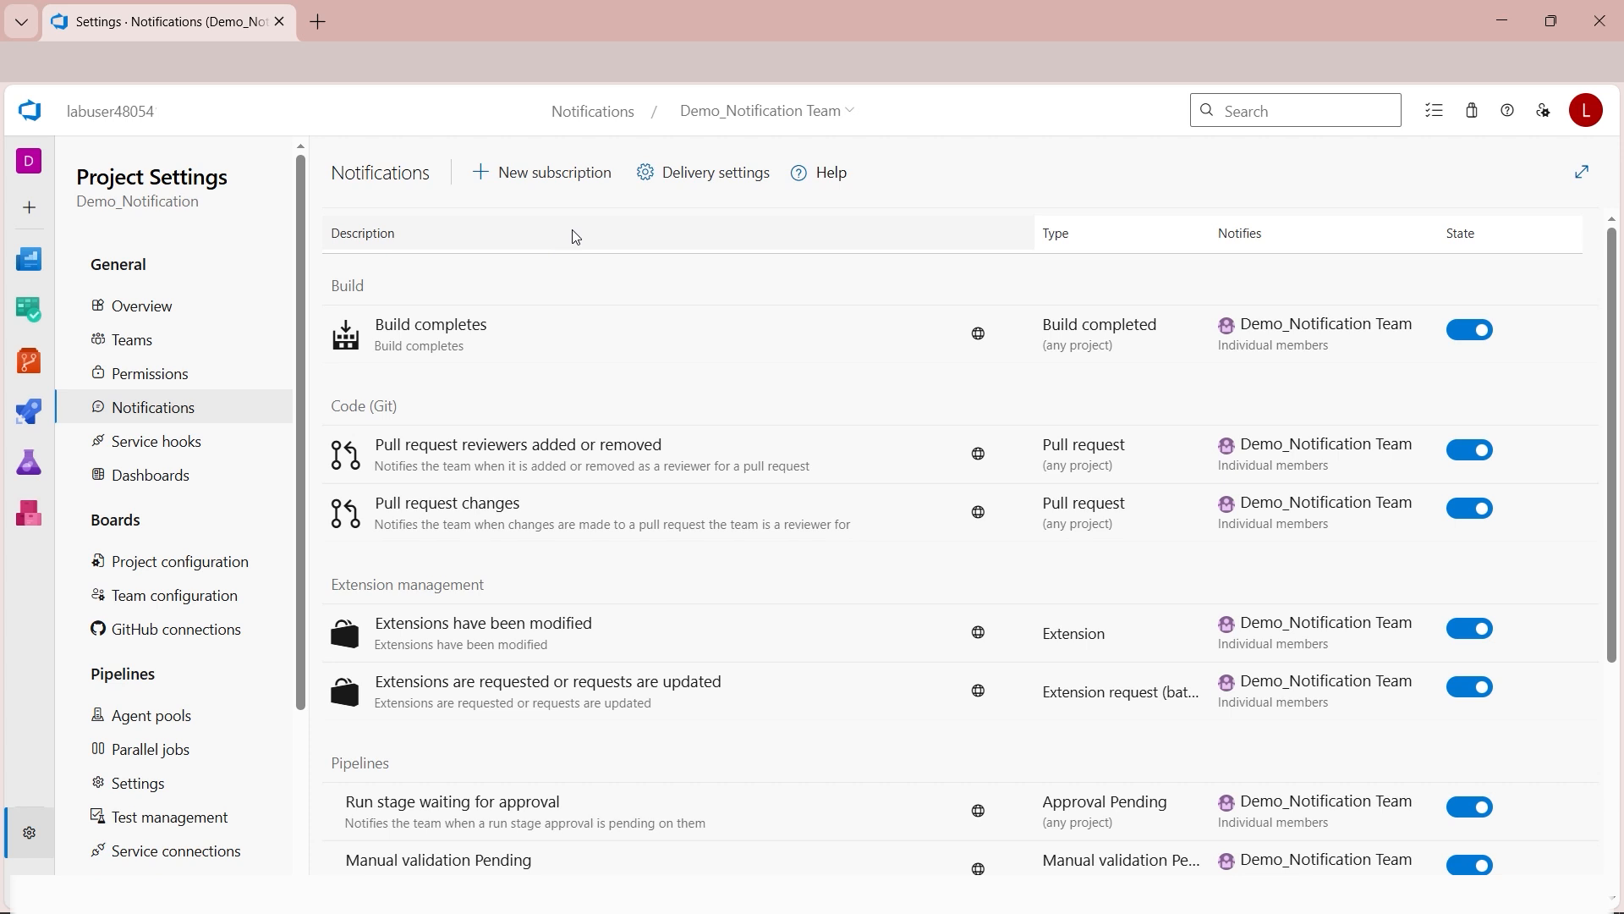
left_click(558, 185)
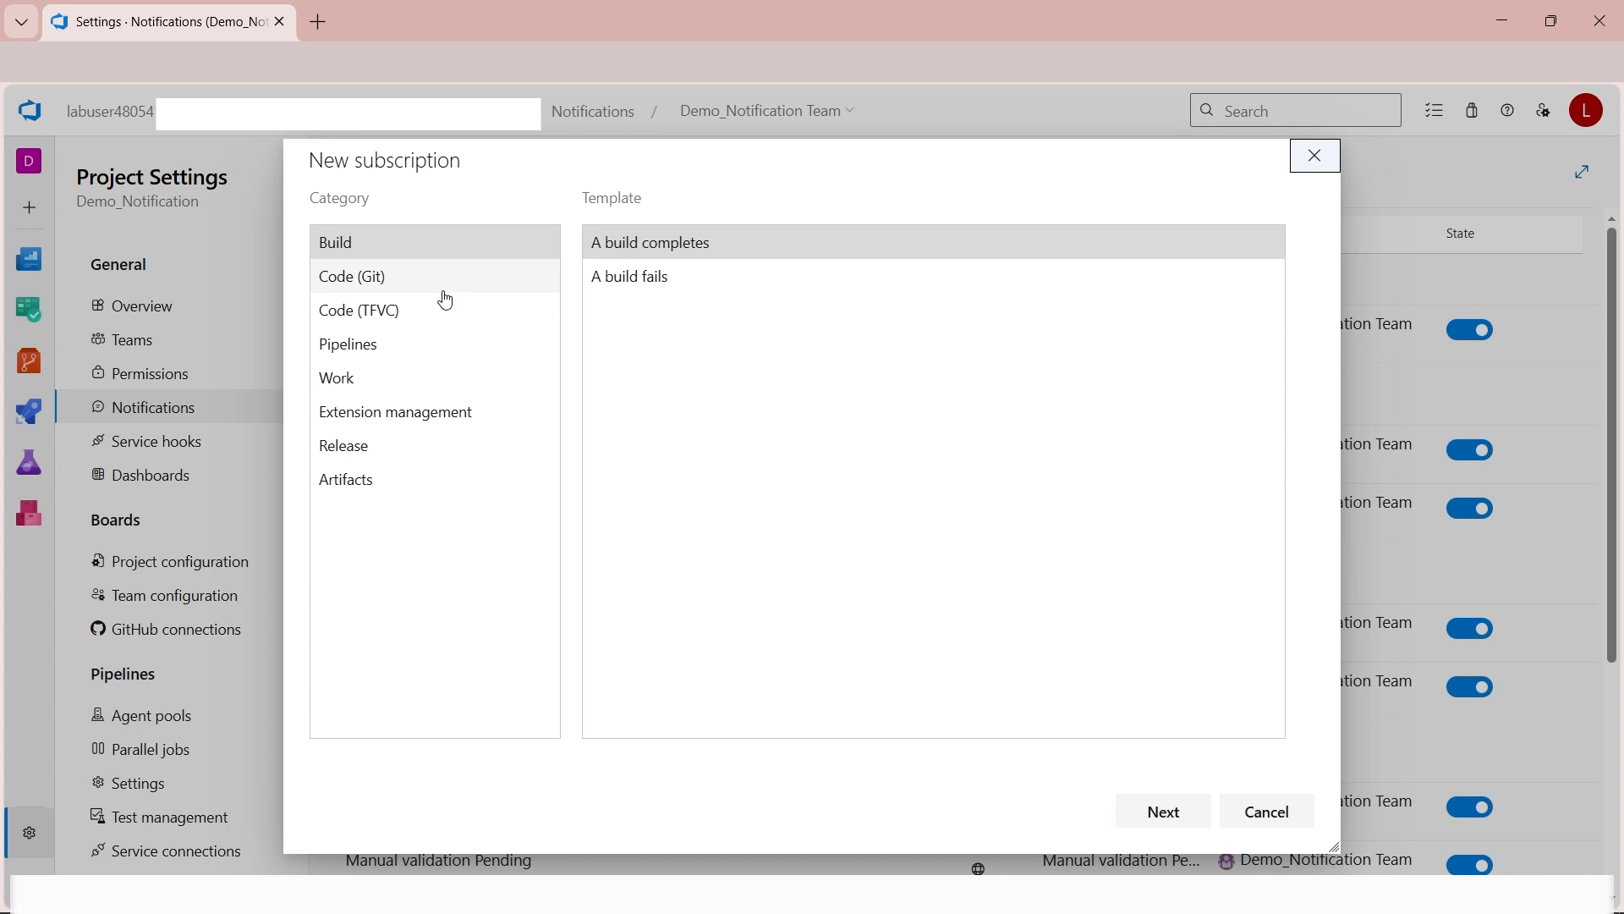
left_click(405, 289)
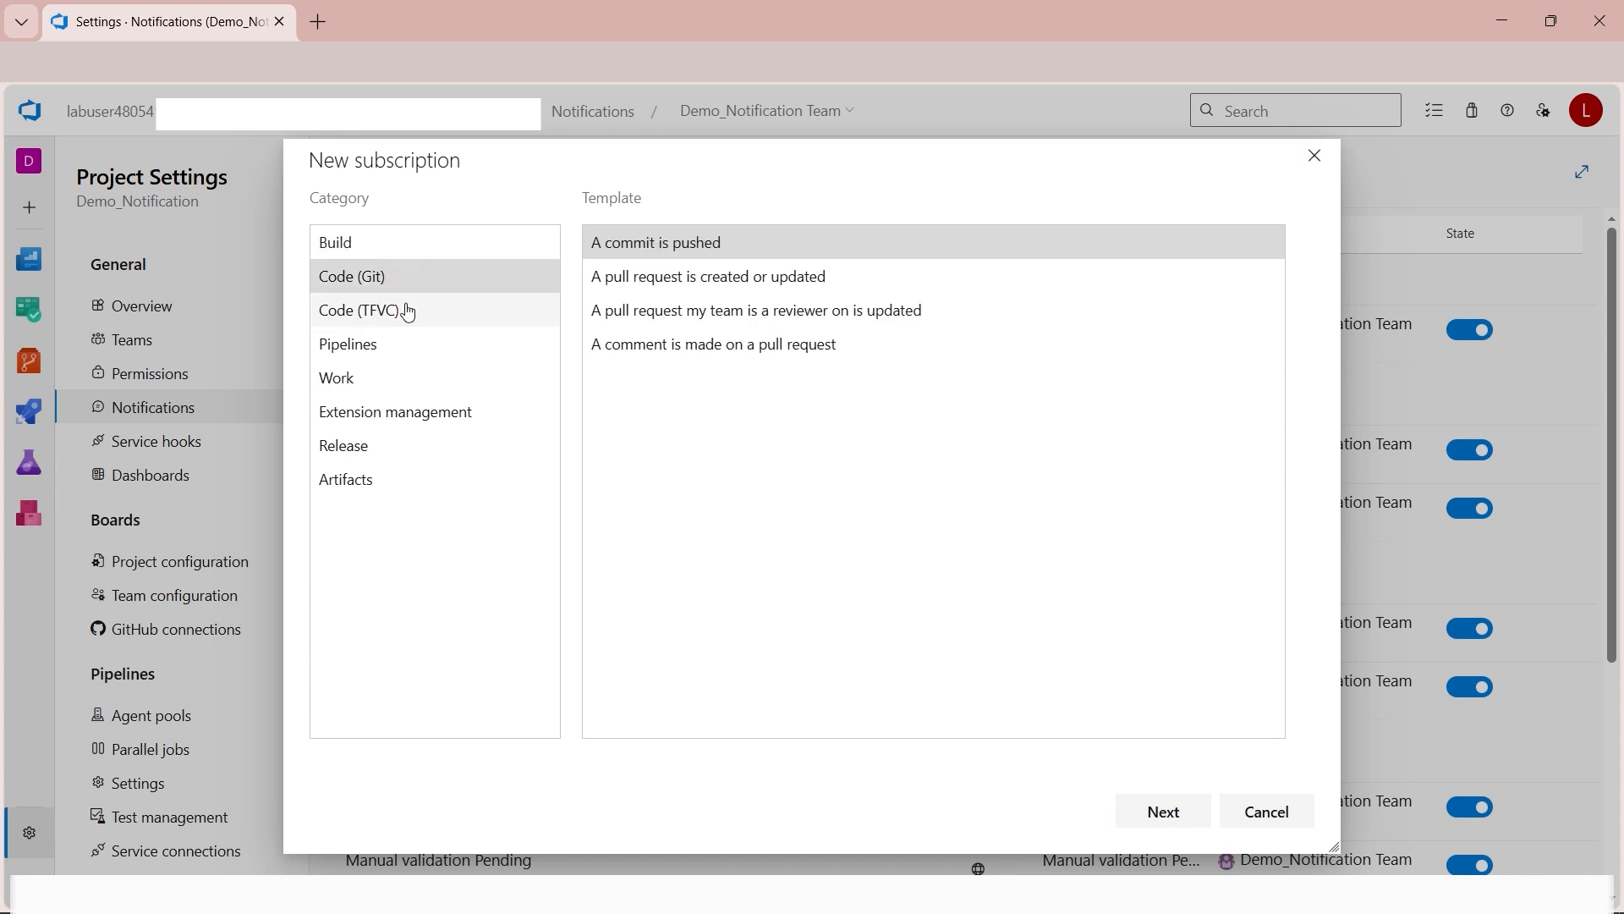
left_click(409, 312)
left_click(396, 350)
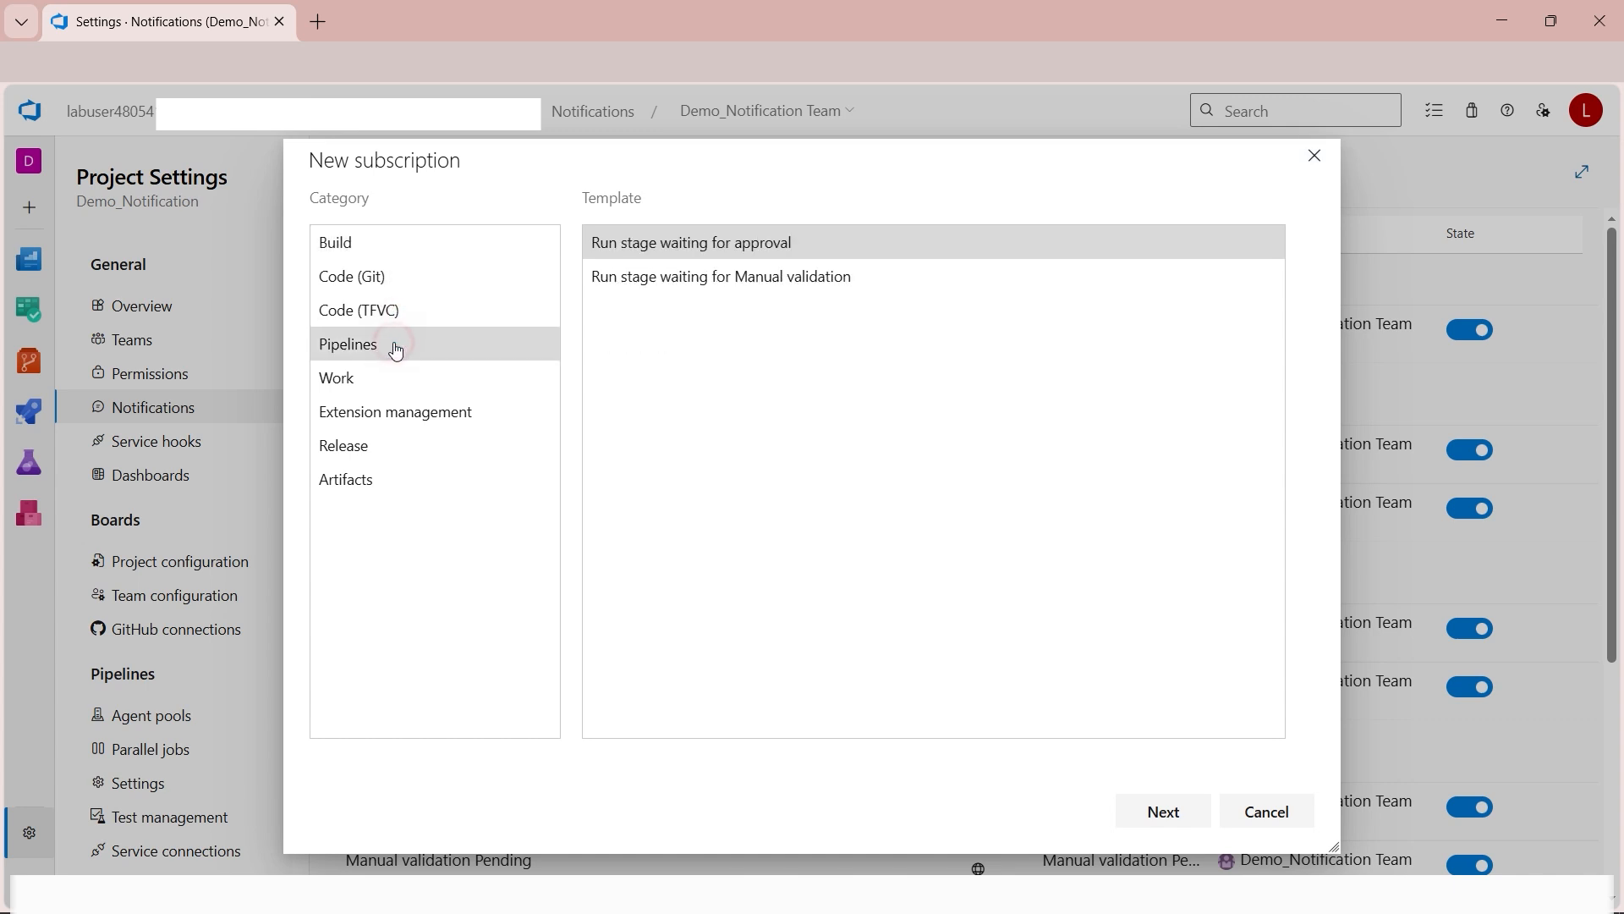
left_click(393, 377)
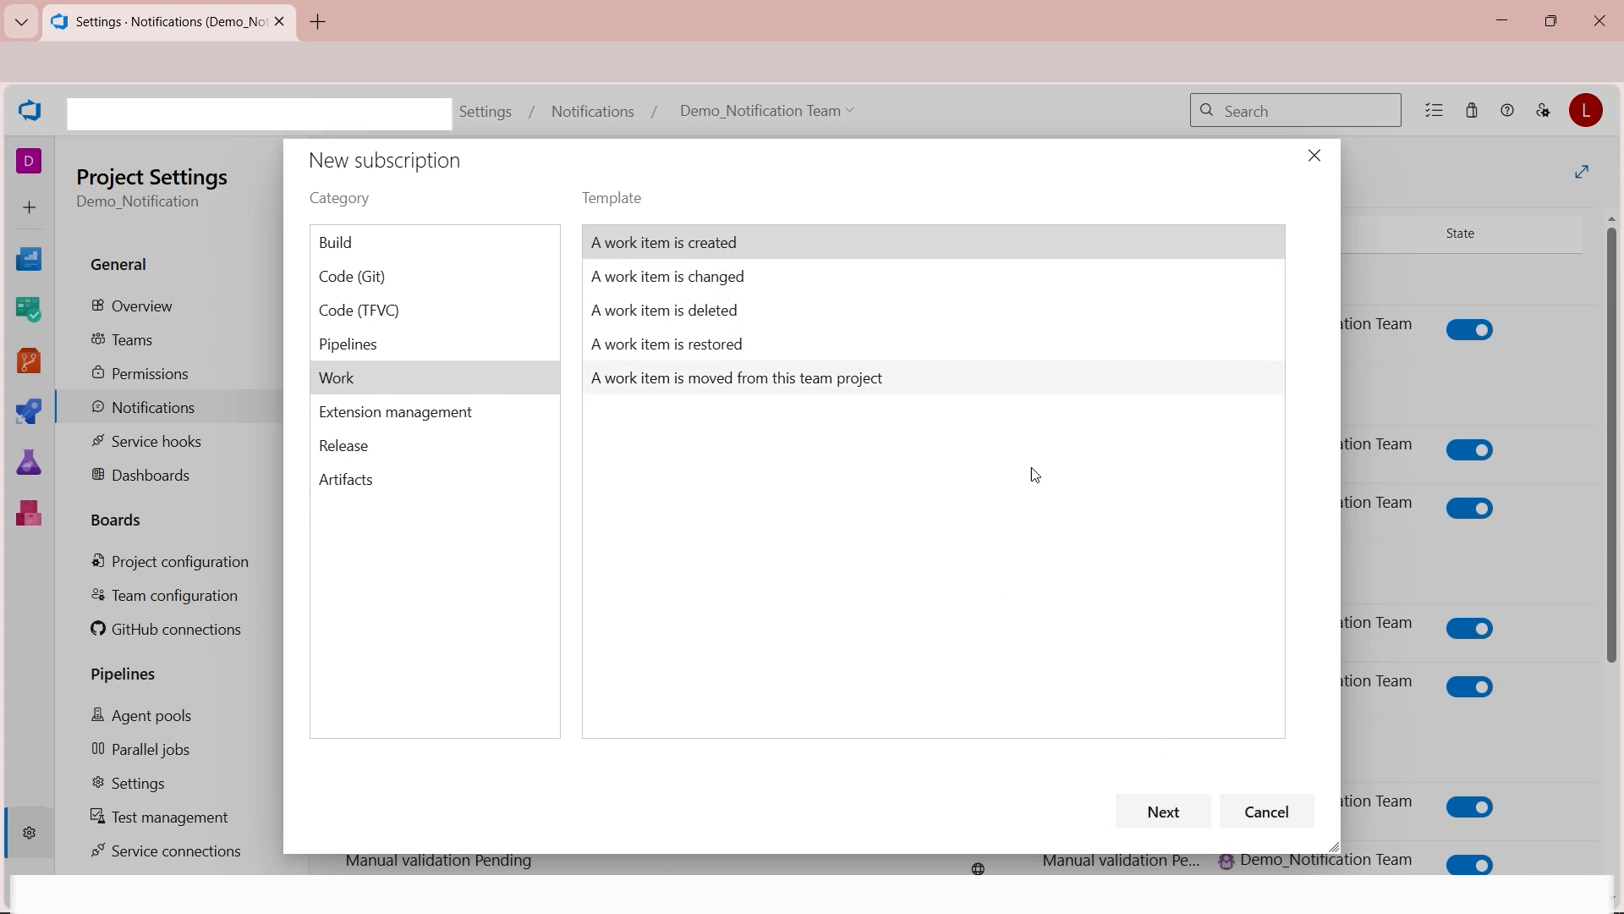
left_click(1164, 812)
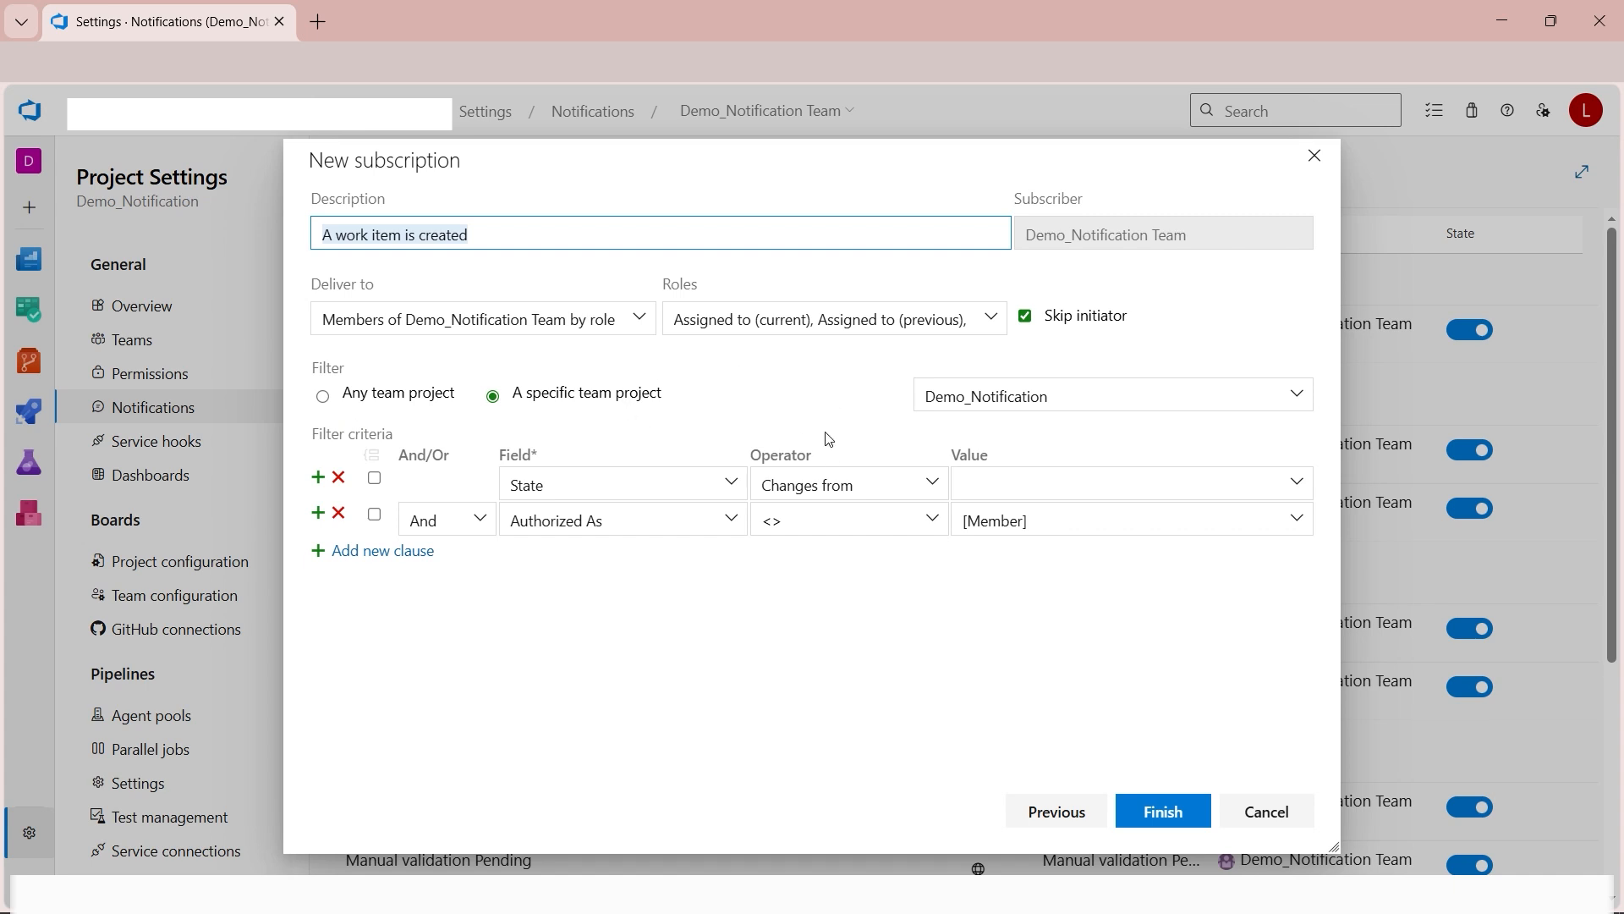
left_click(1157, 824)
scroll(795, 486, "down", 5)
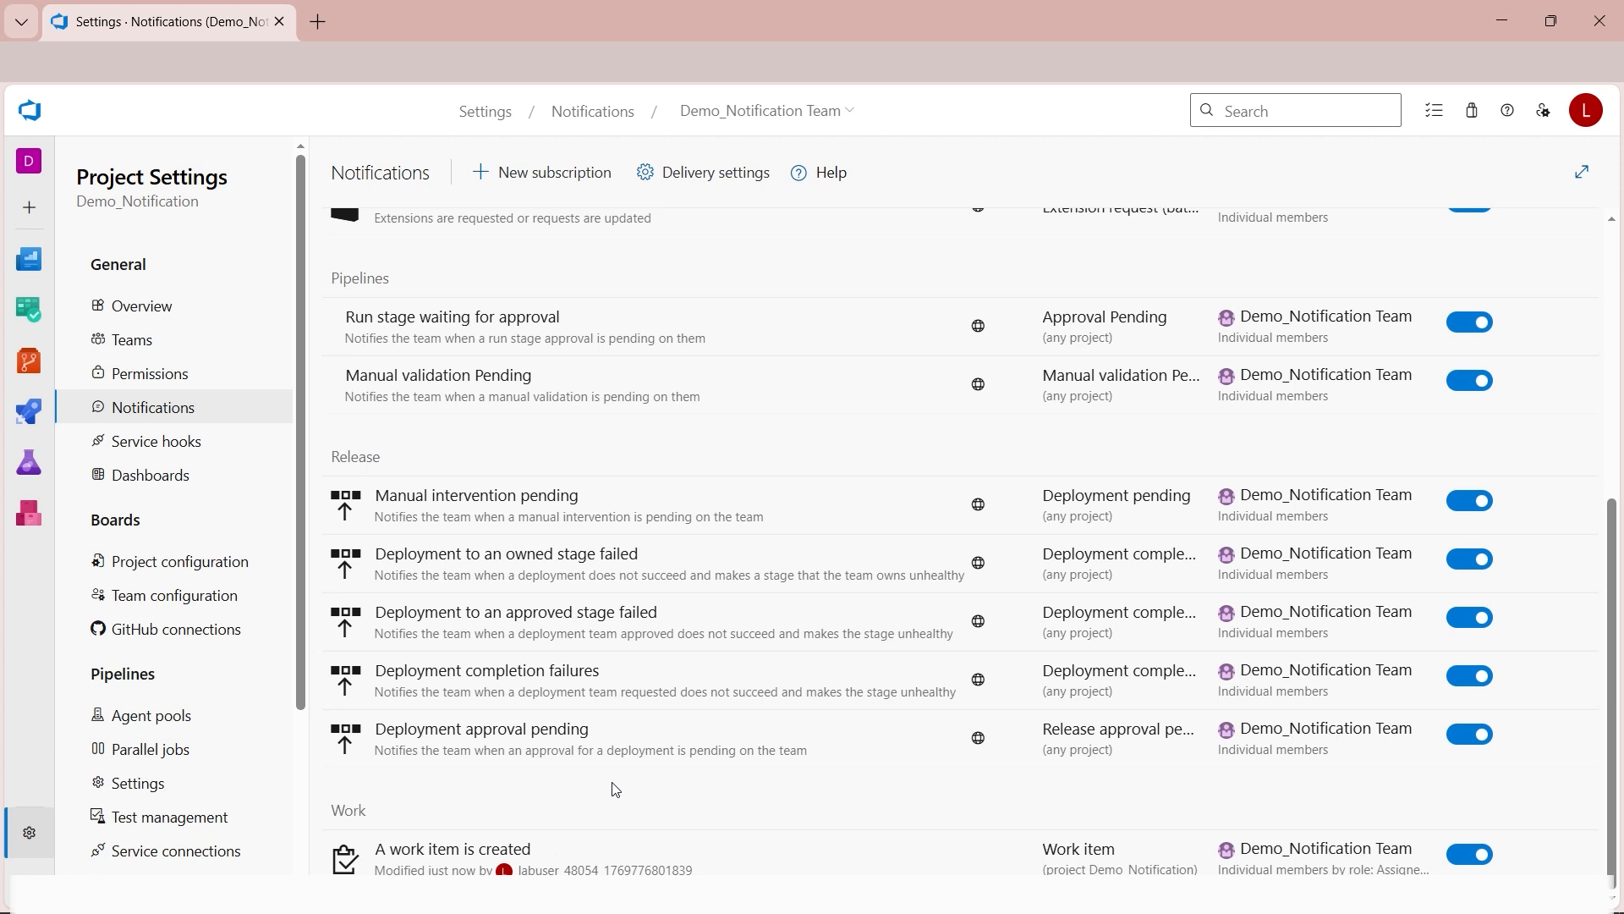
Add another team notification subscription from the Work template "A work item is changed", keeping the default delivery and filter options.
left_click(533, 174)
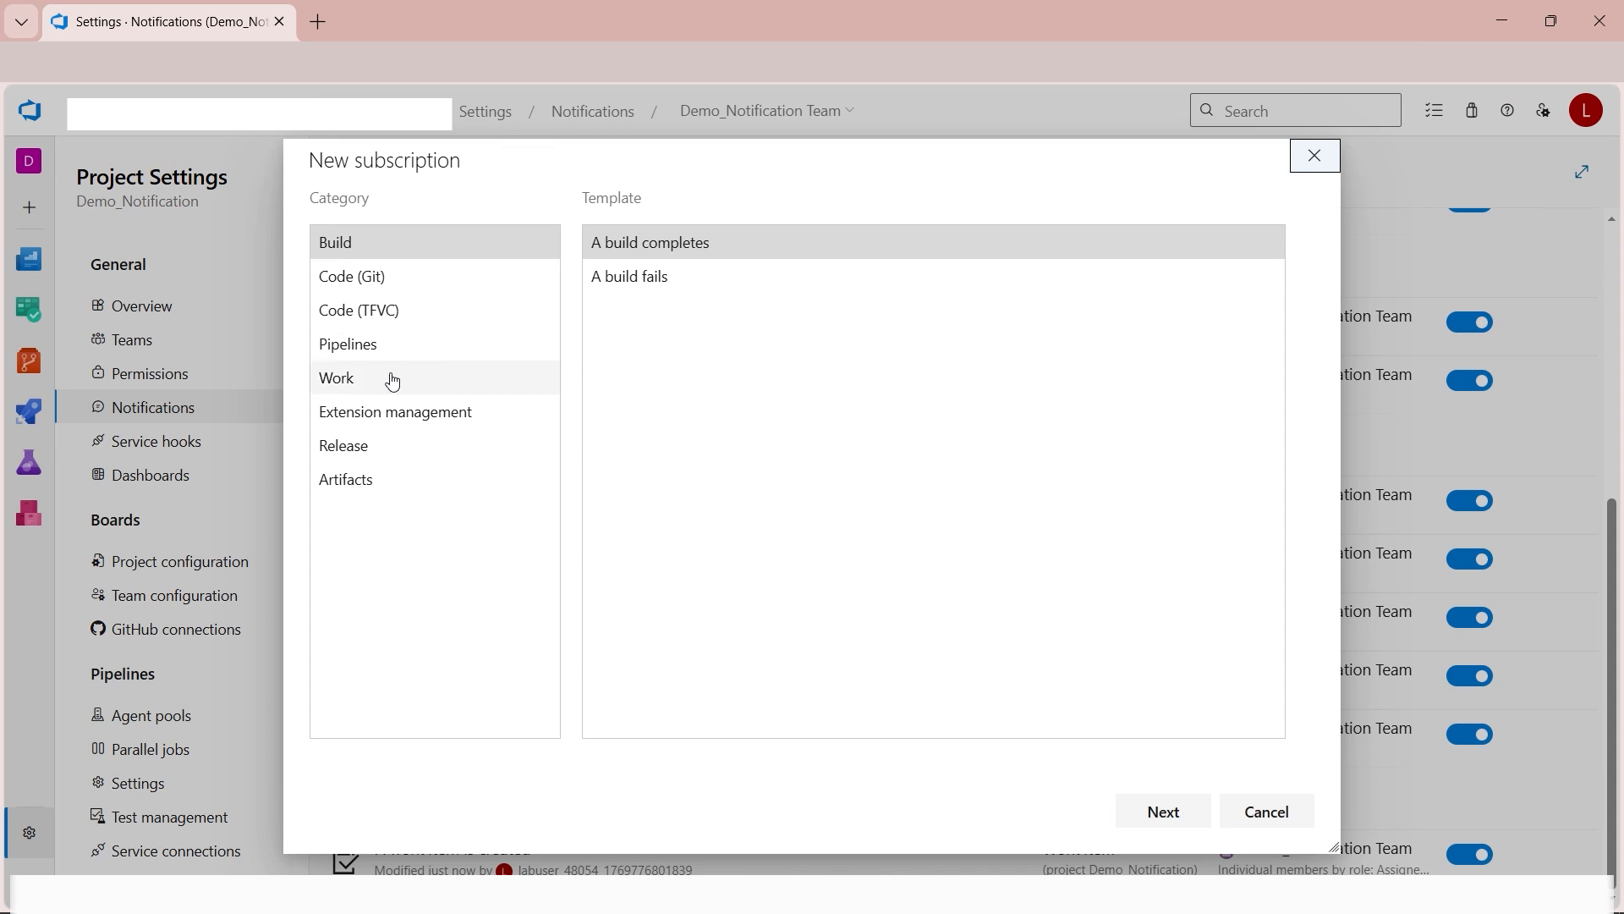
left_click(391, 379)
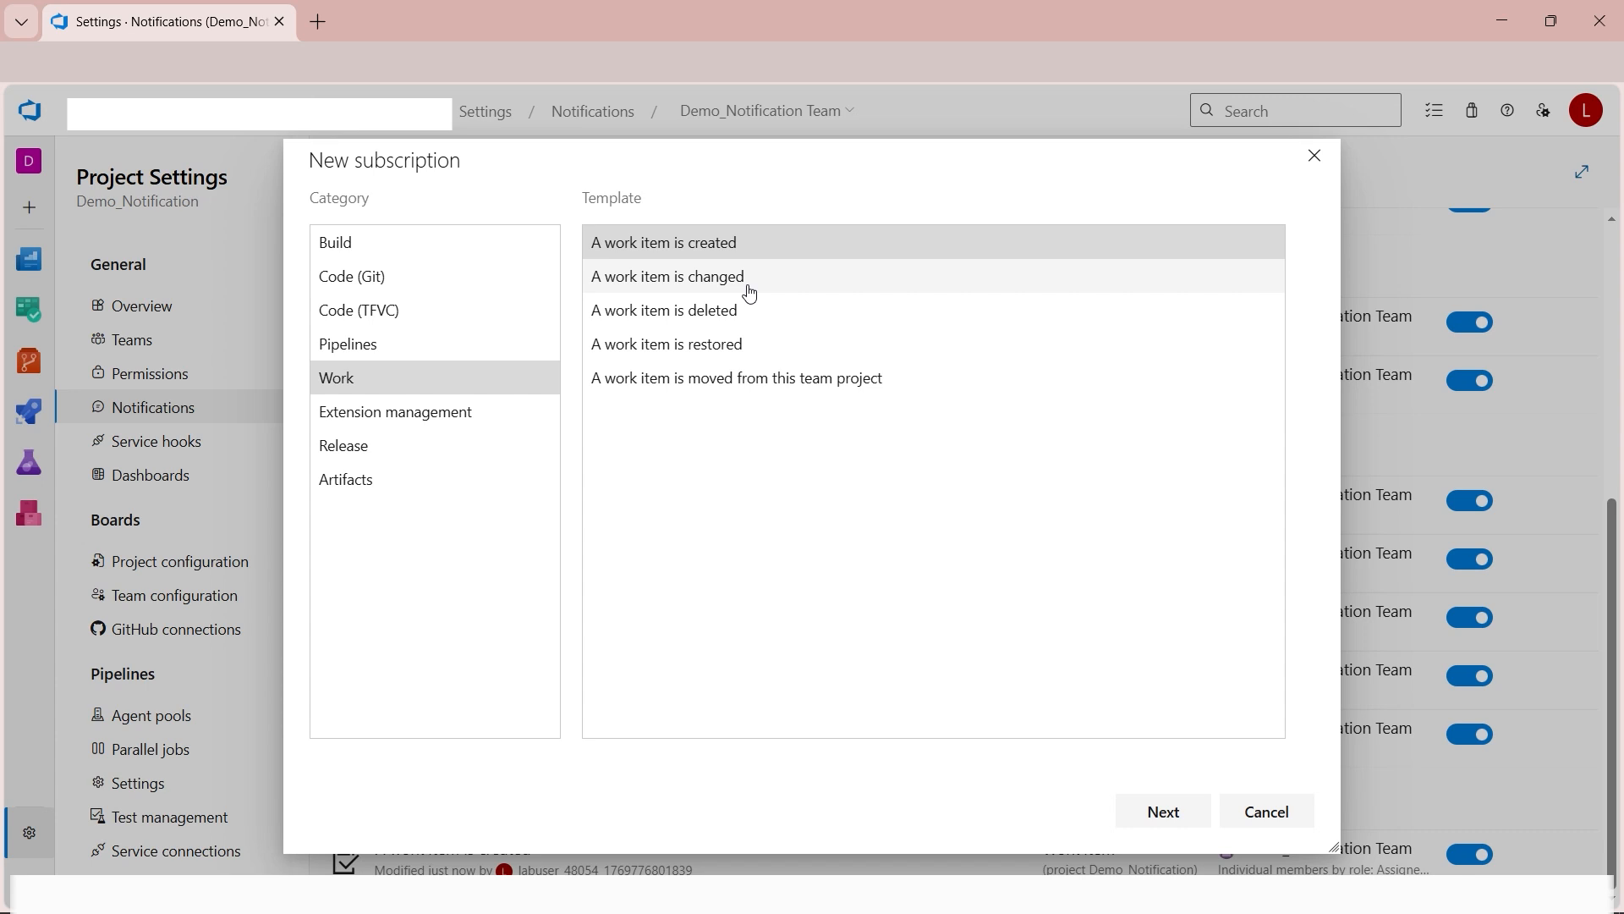
left_click(750, 293)
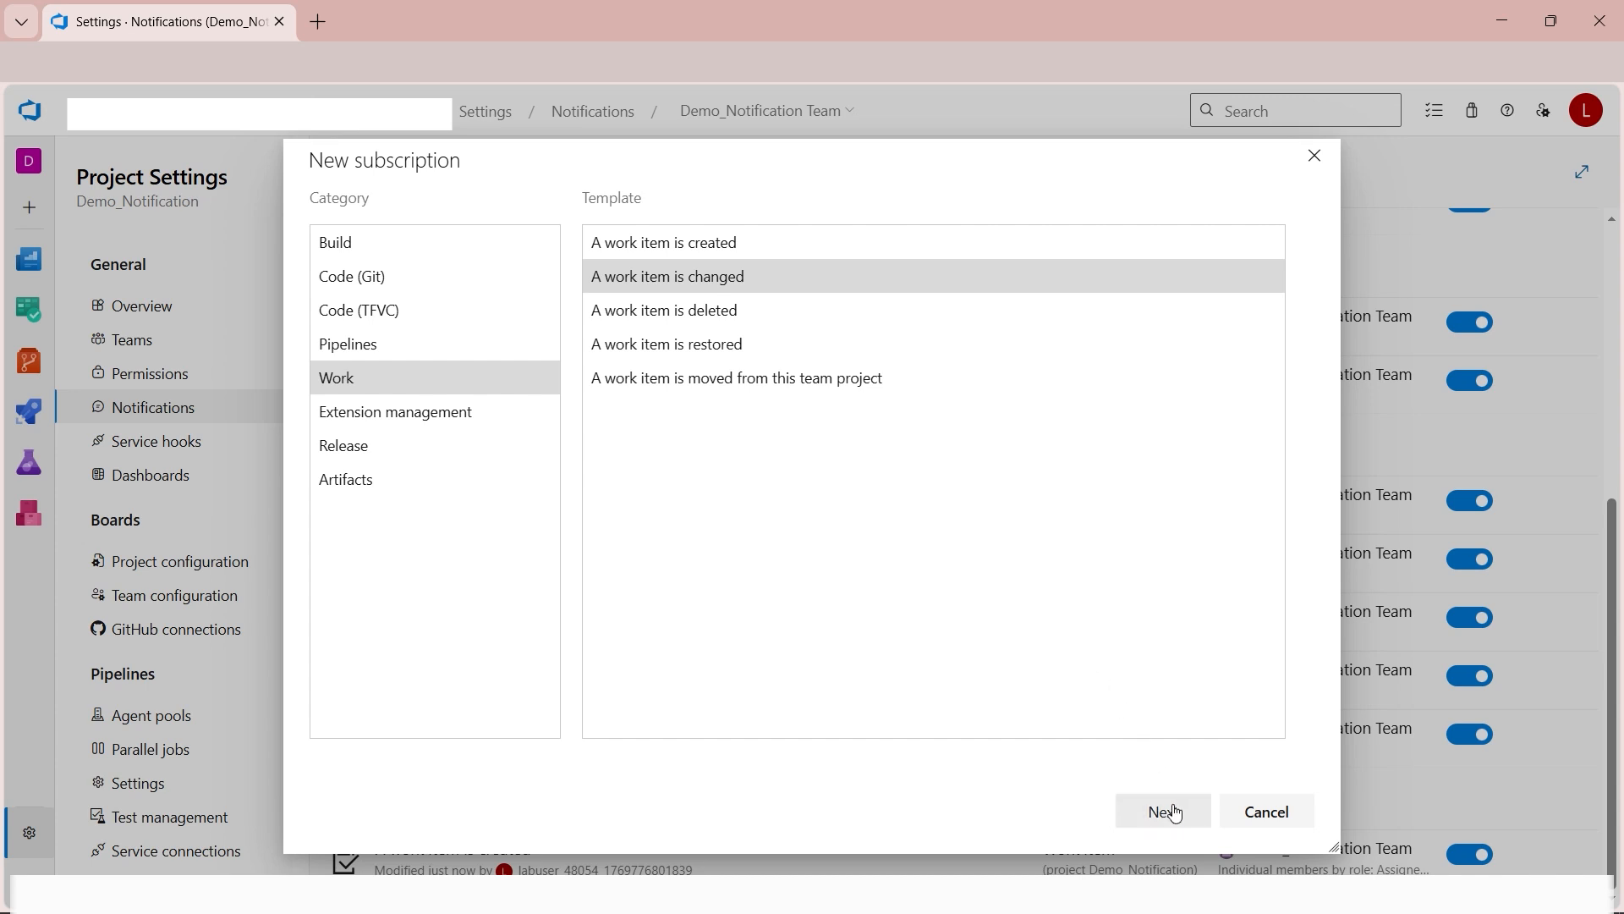
left_click(1169, 812)
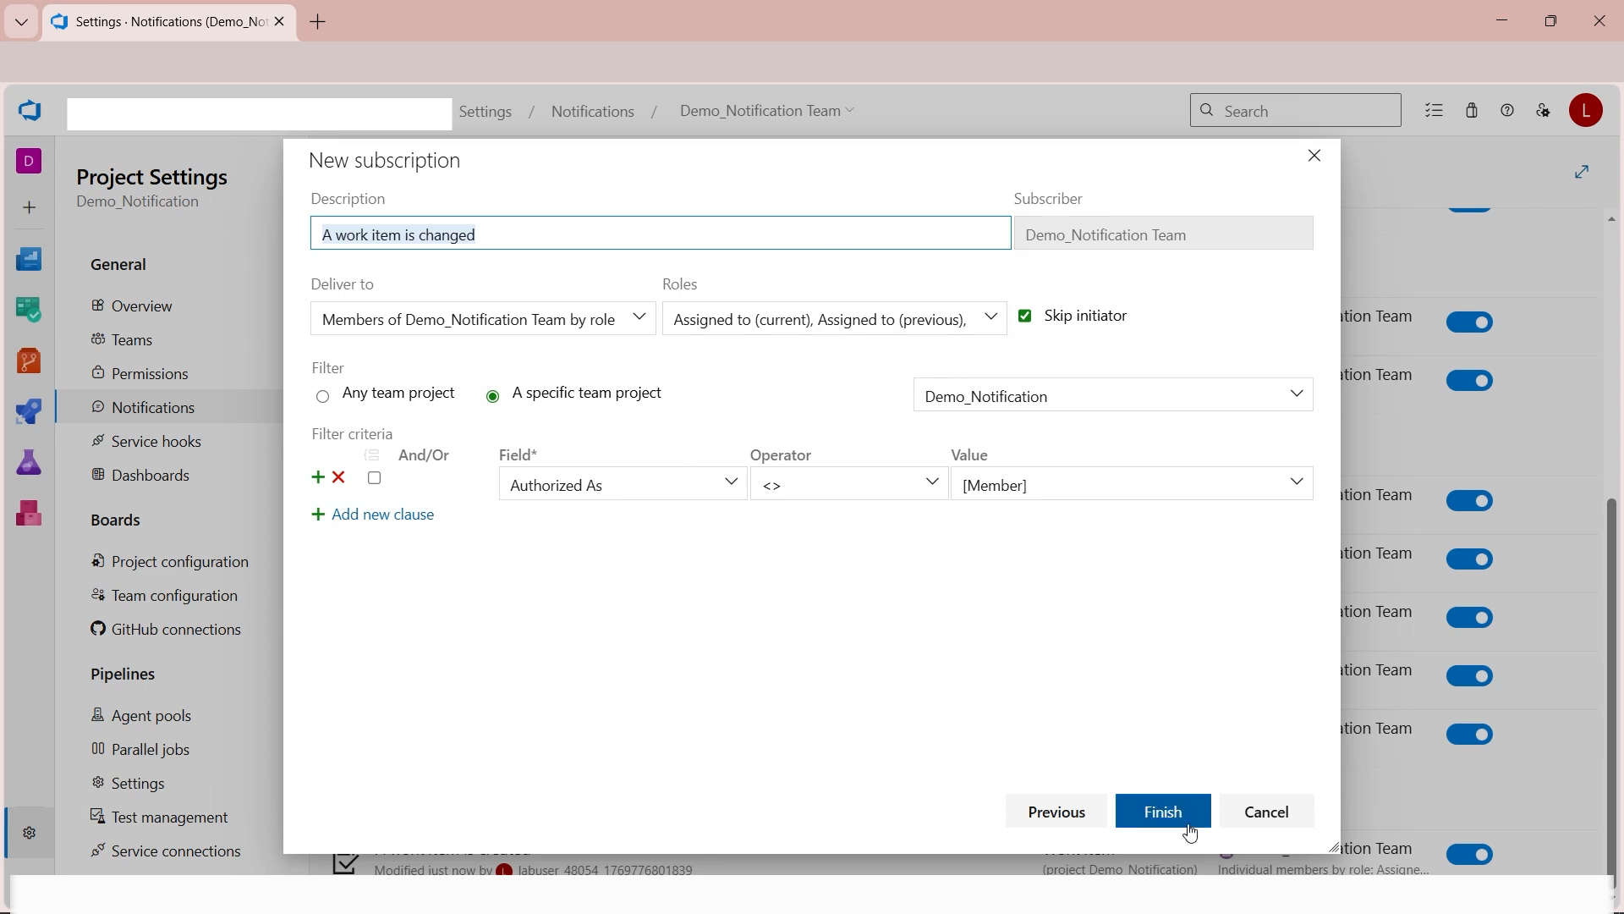
left_click(1168, 814)
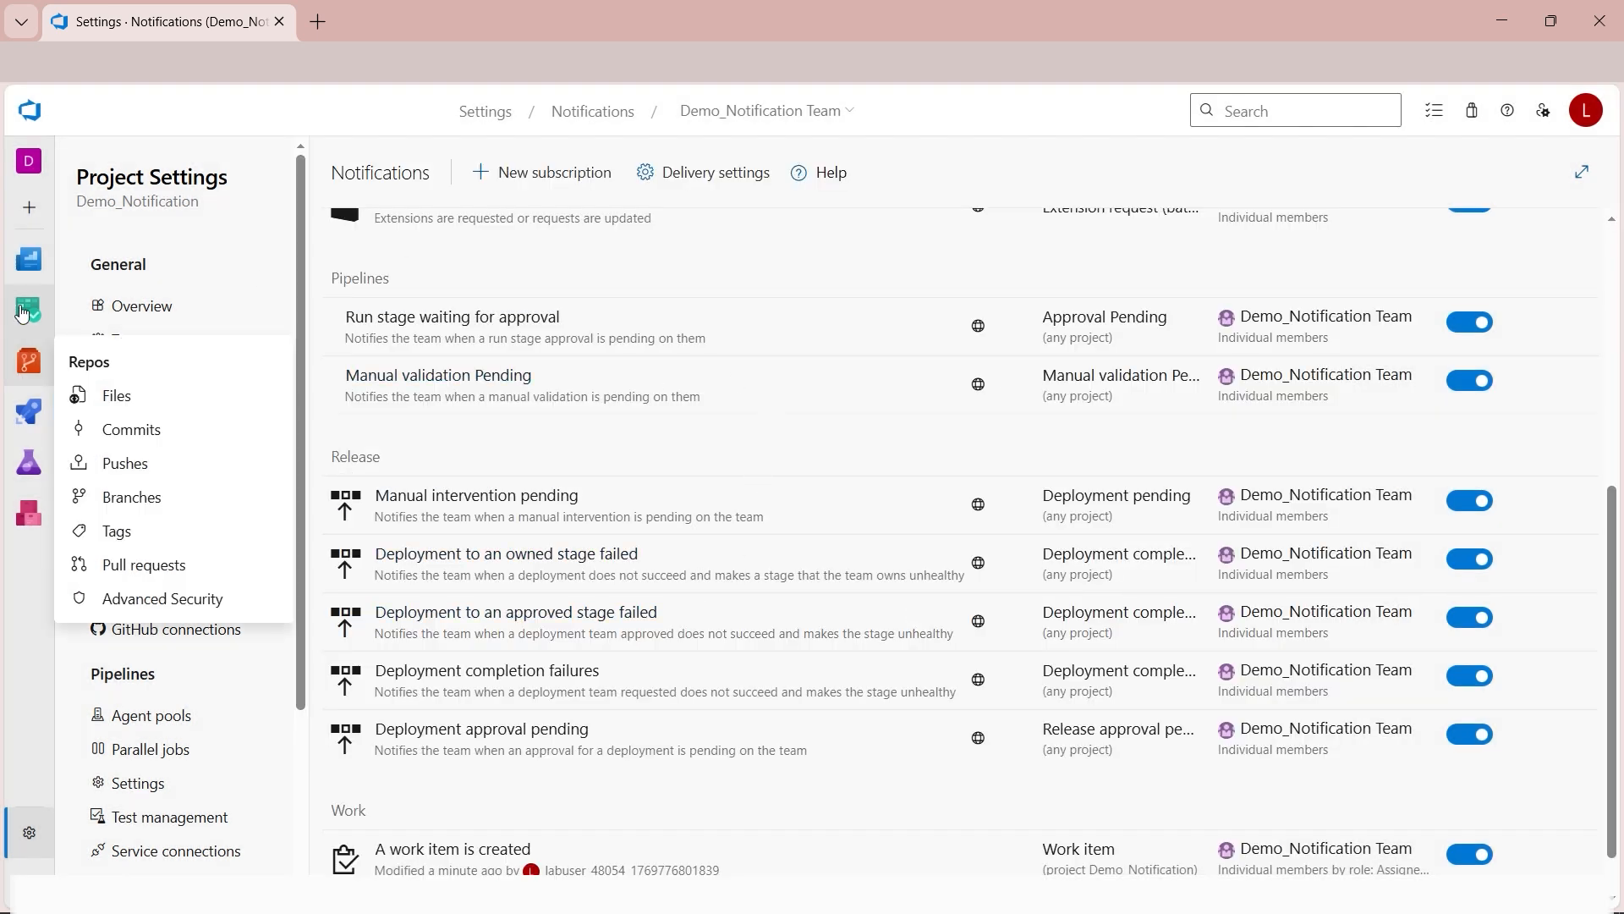
Create and save a new Task titled "Add a login page" in the project's work items.
mouse_move(44, 321)
left_click(135, 352)
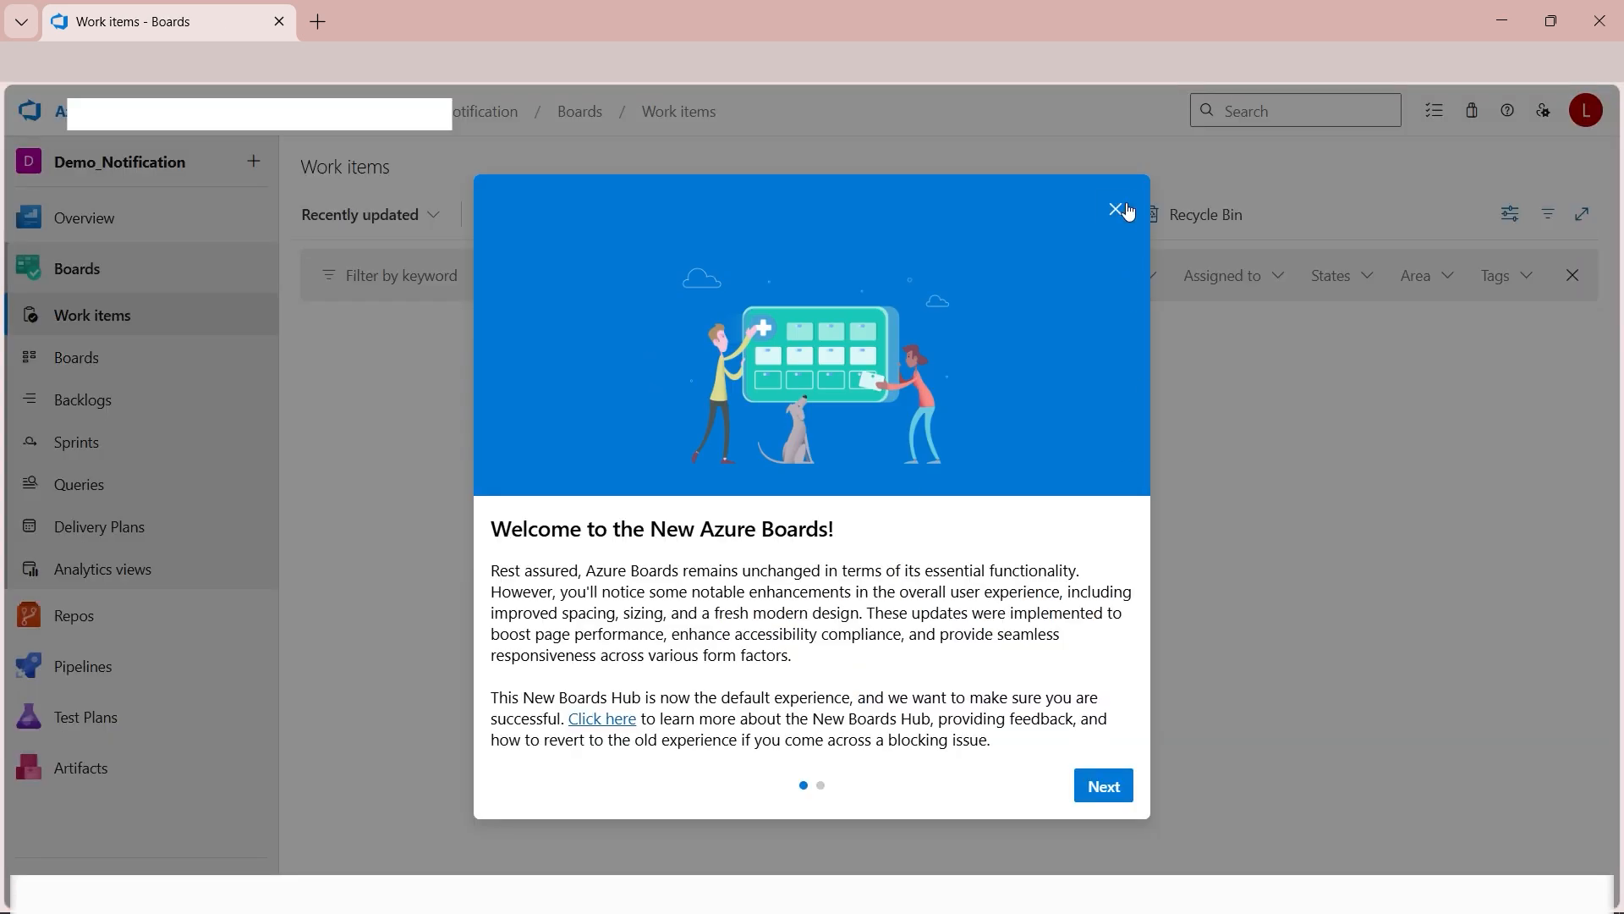
left_click(1117, 209)
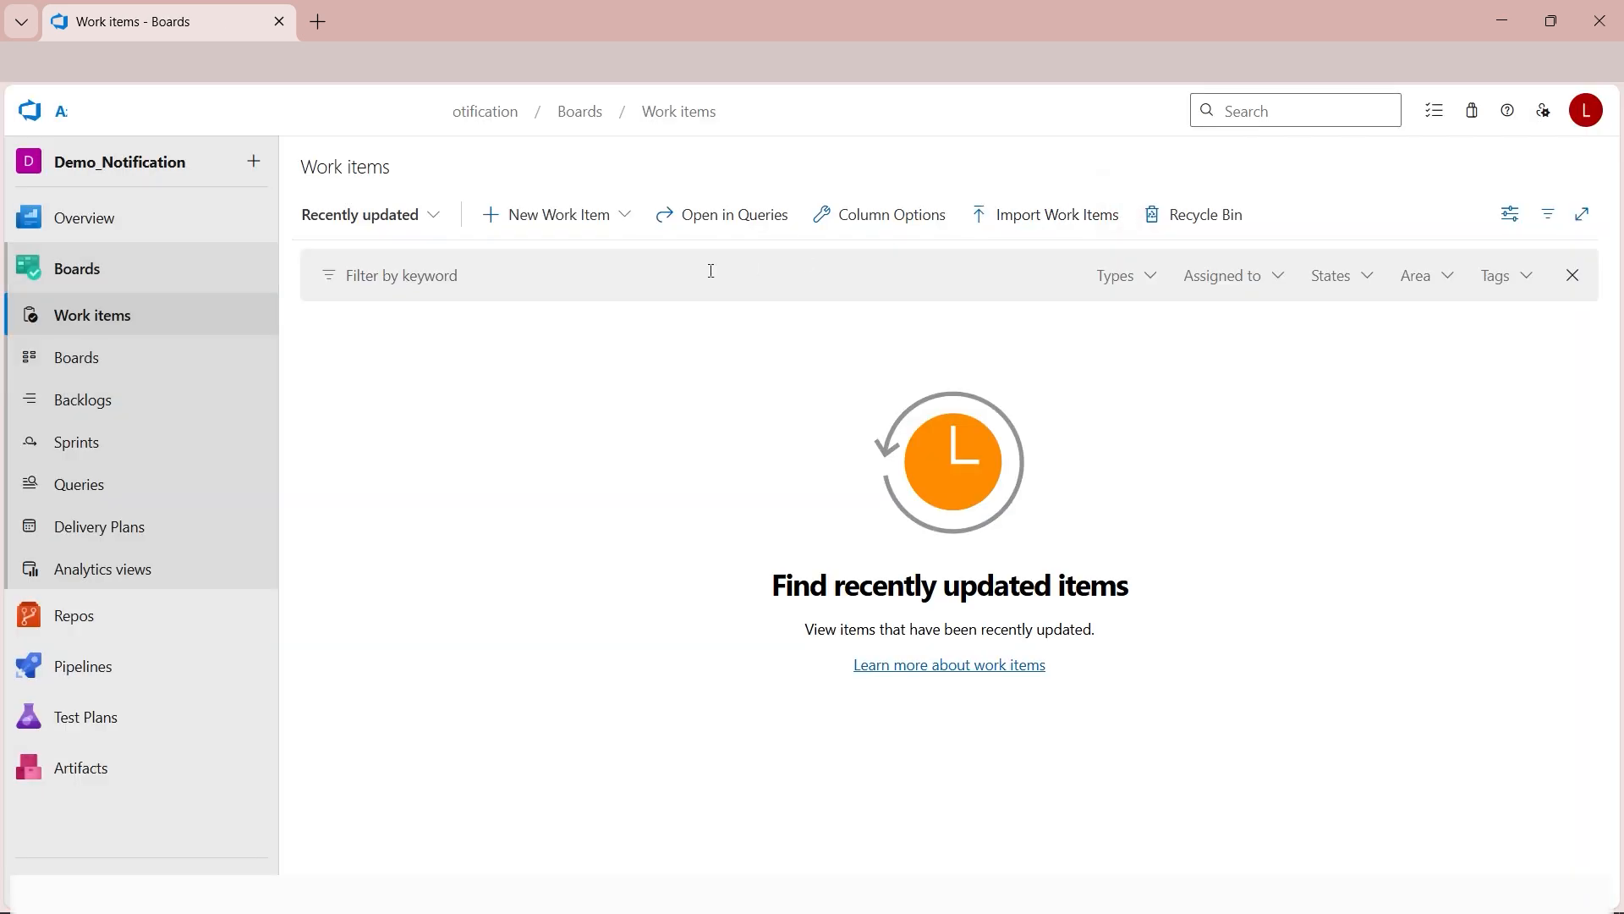
left_click(550, 218)
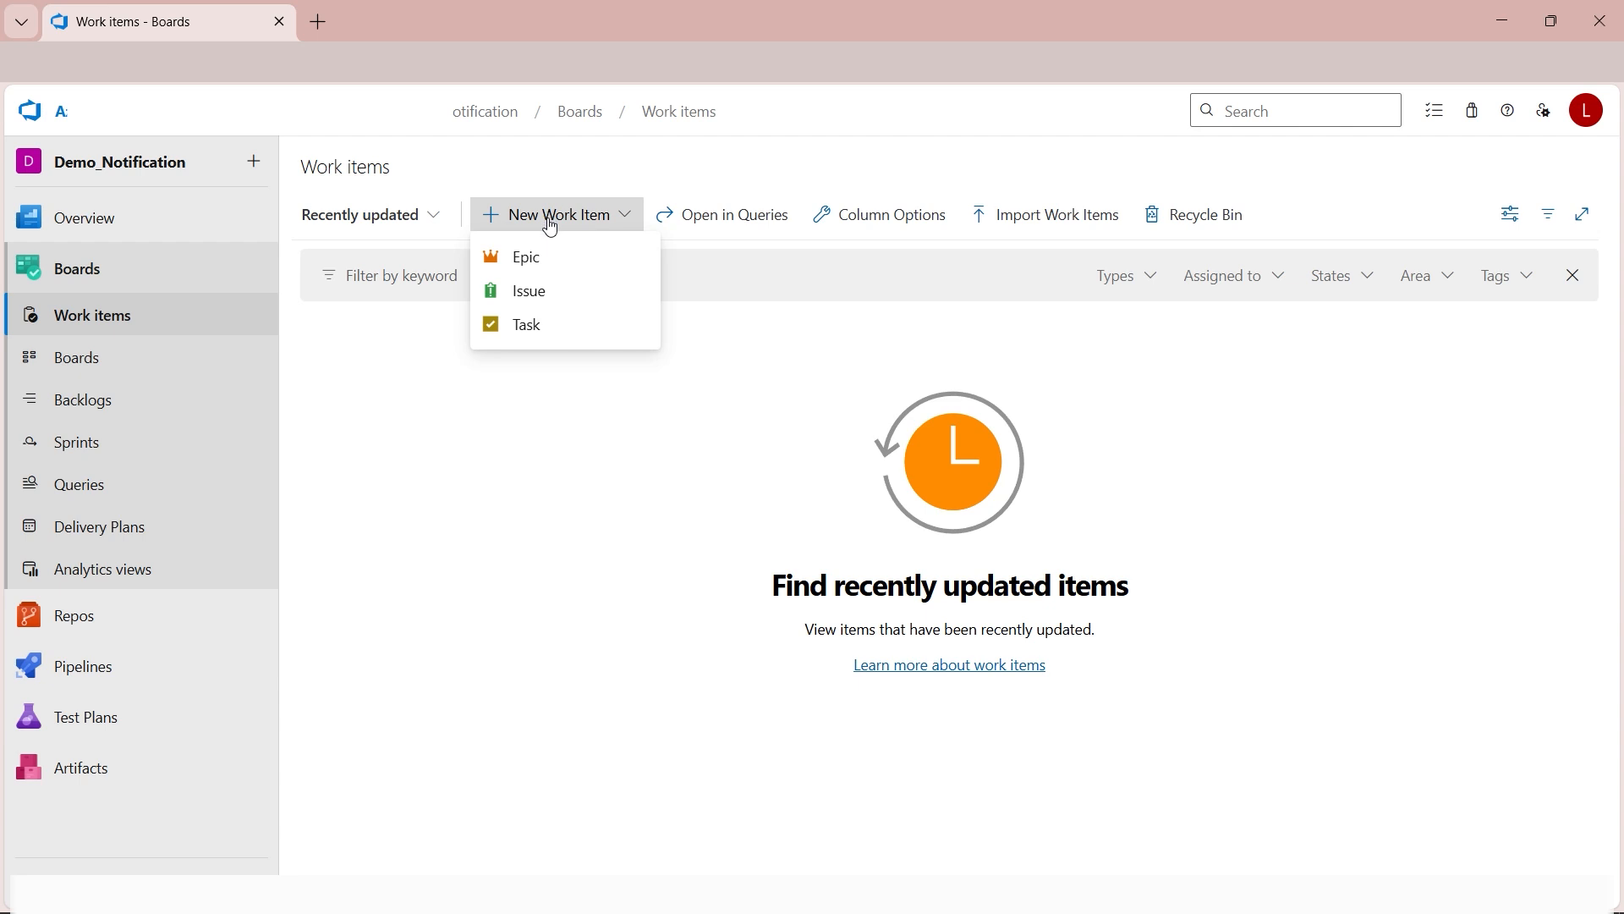
left_click(555, 336)
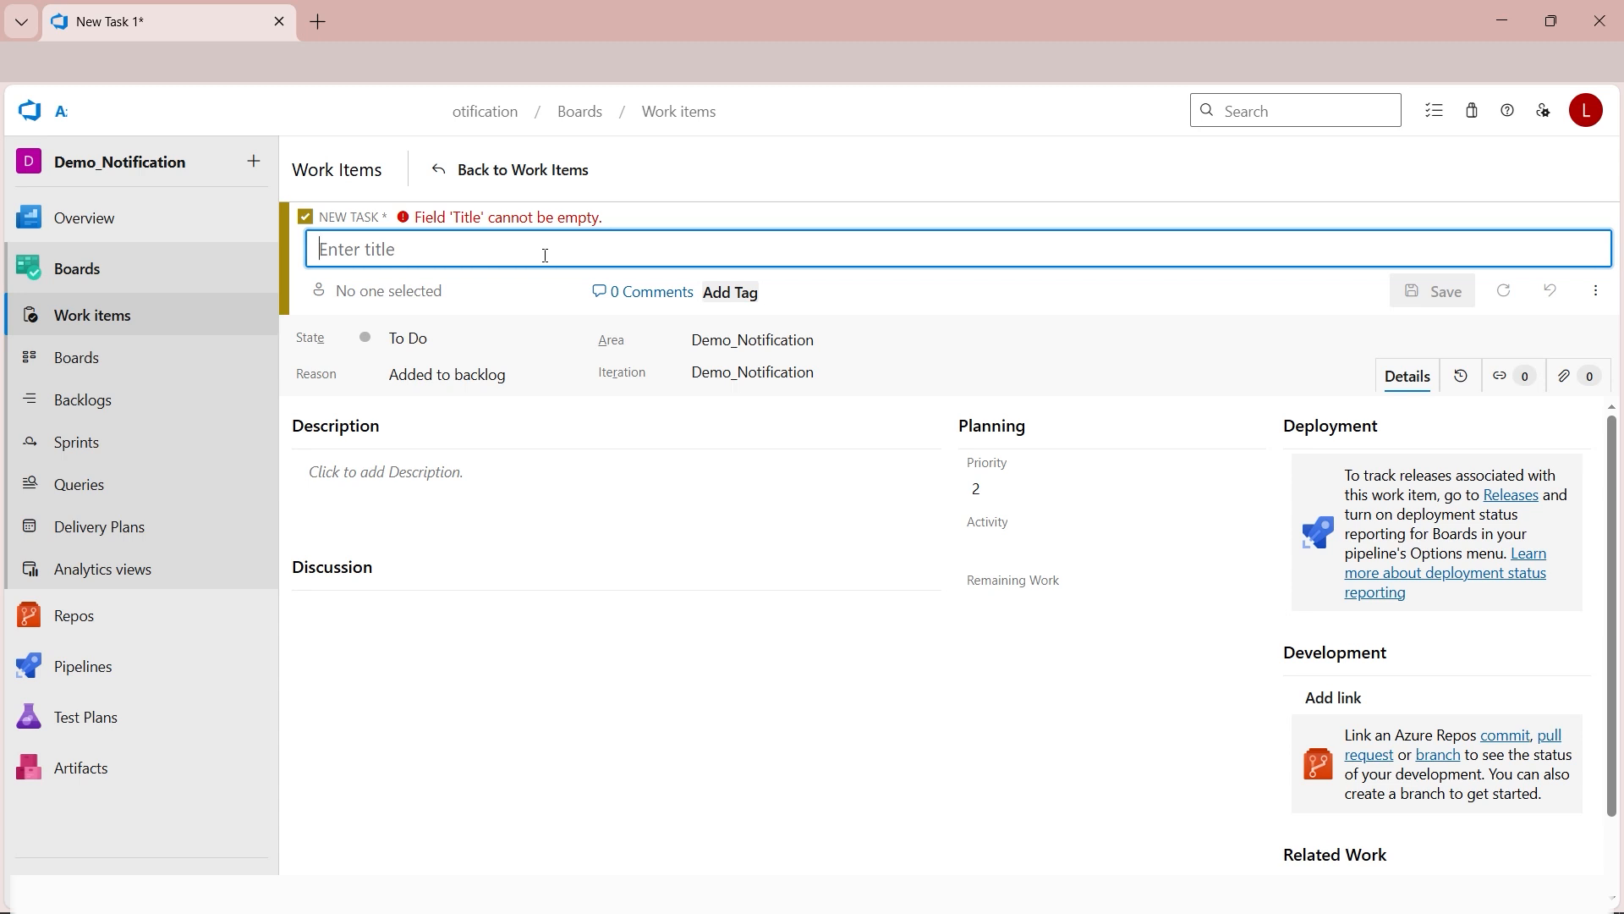
type("Add ")
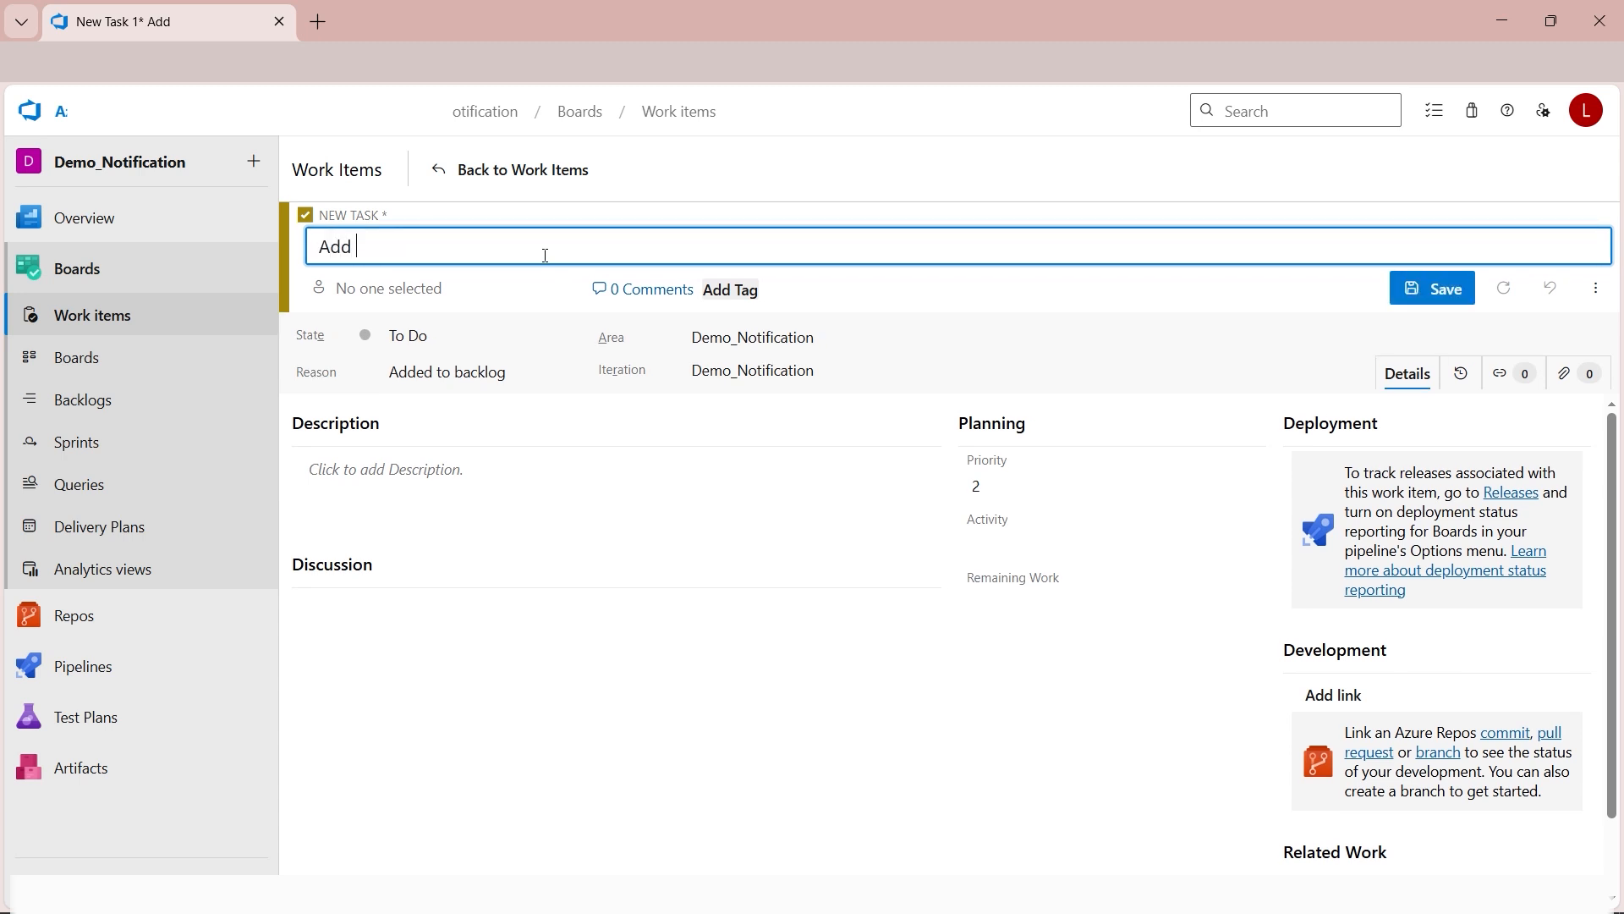
type("a login page")
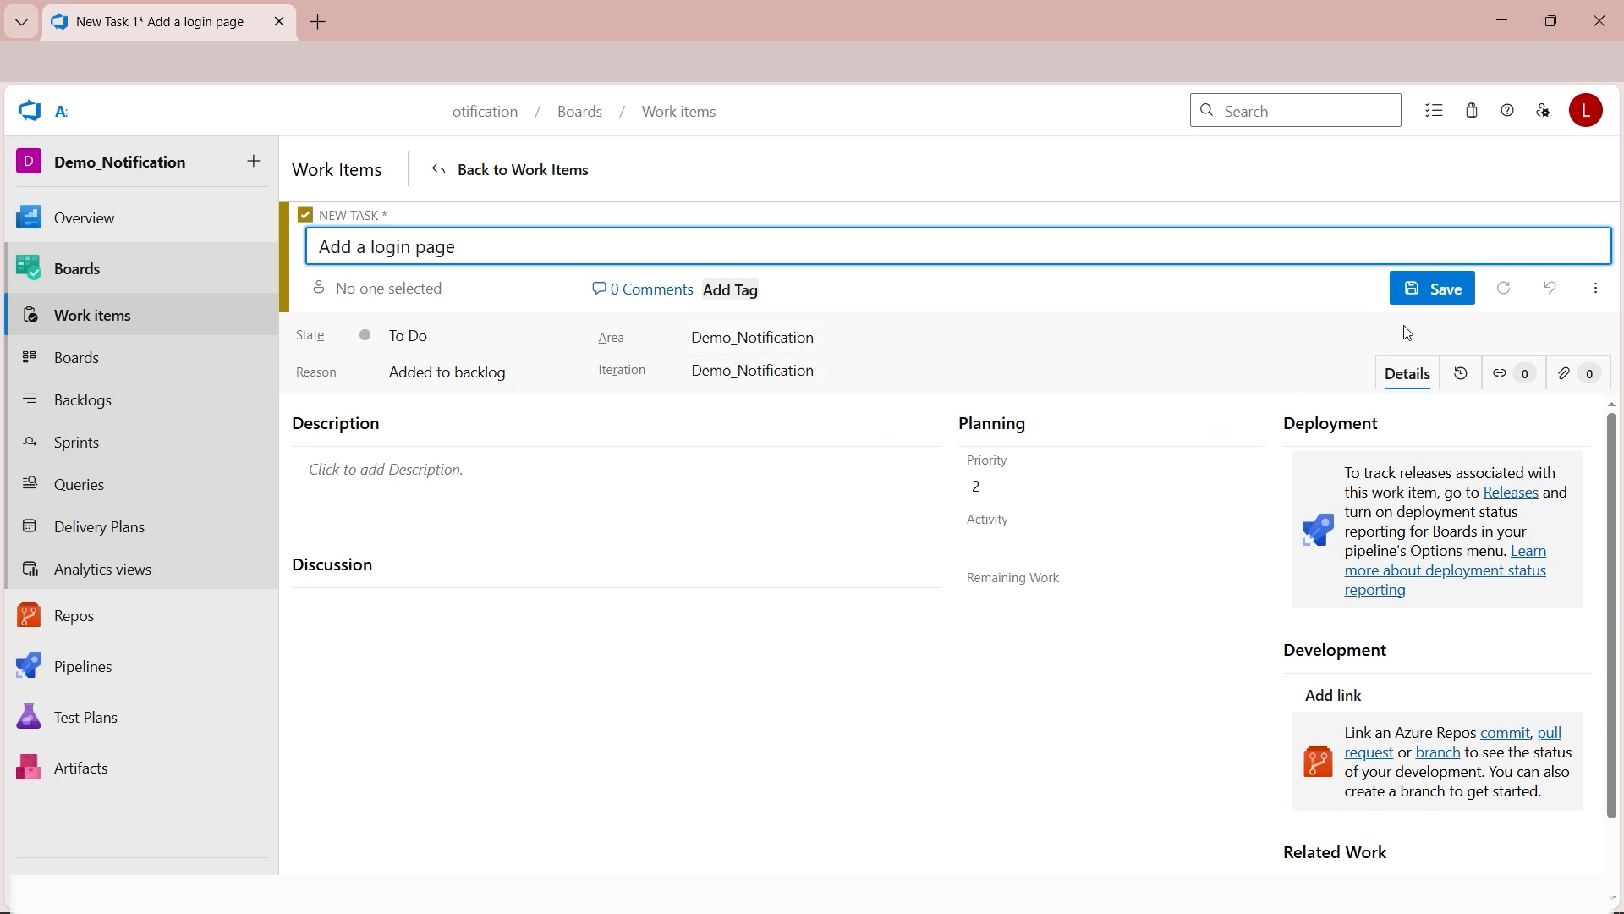
left_click(1432, 289)
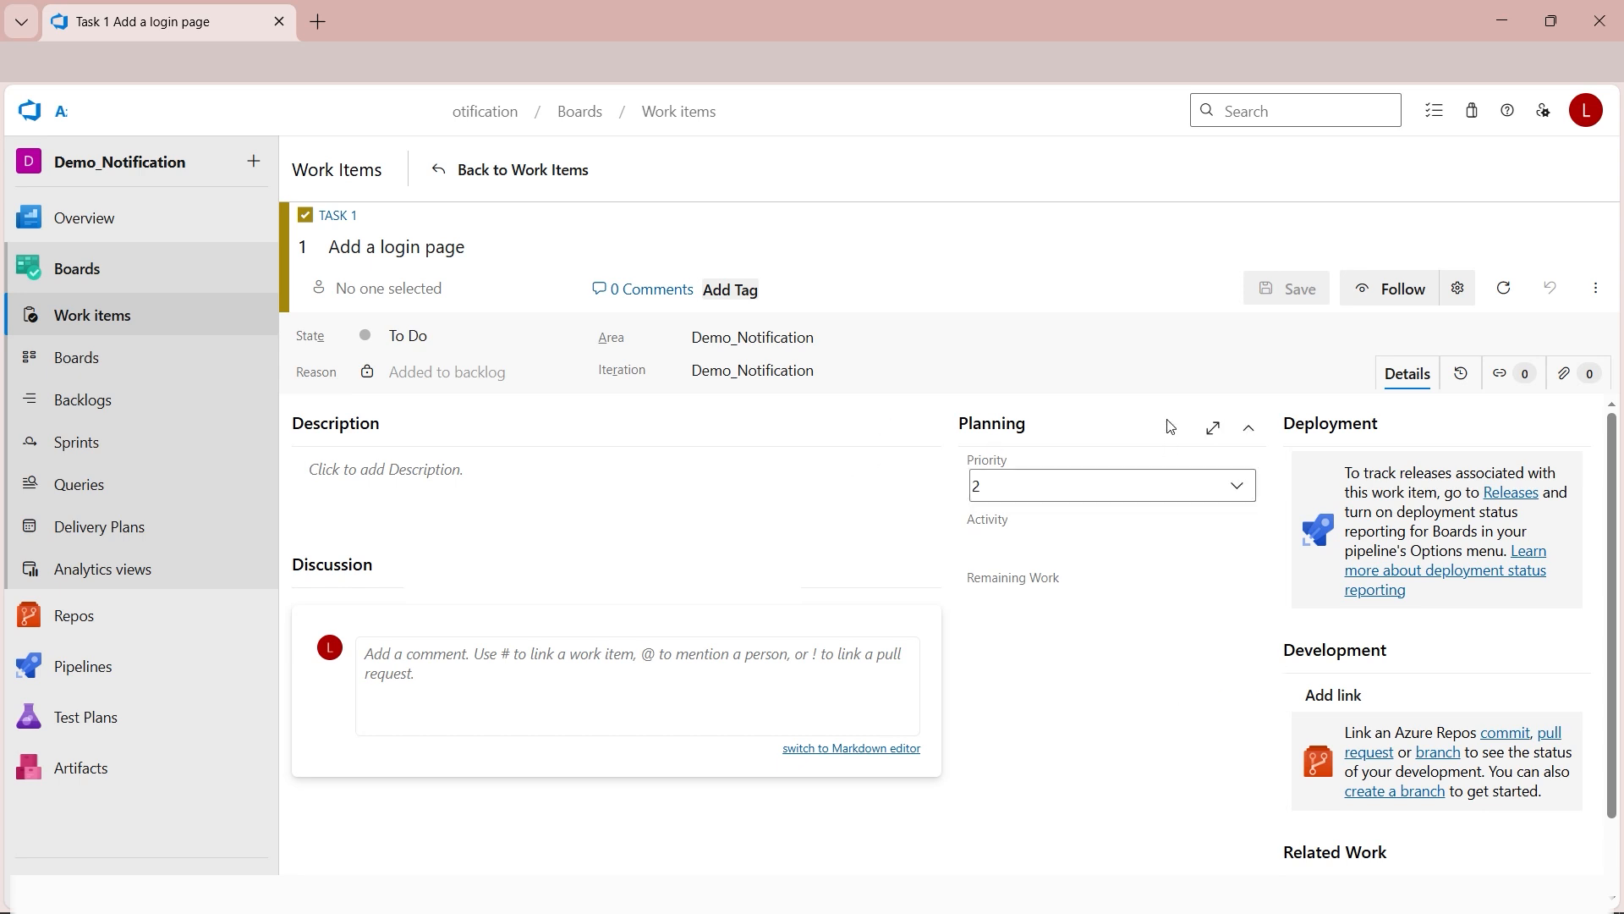
Follow the login page task and post the discussion comment "This is the description" on it.
left_click(1392, 298)
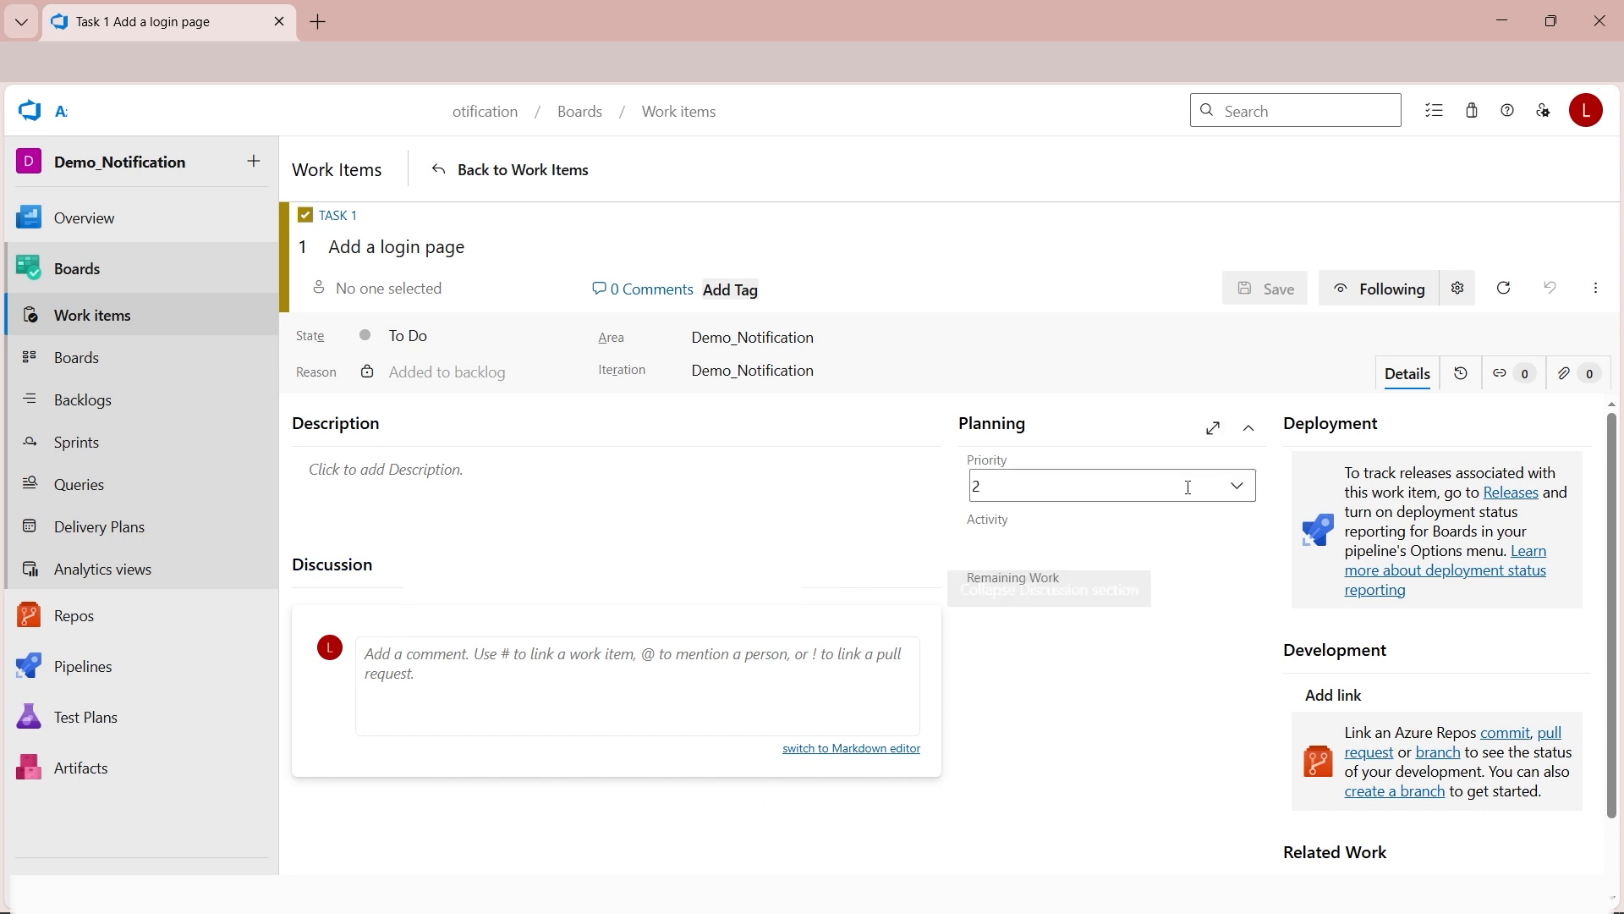
left_click(684, 664)
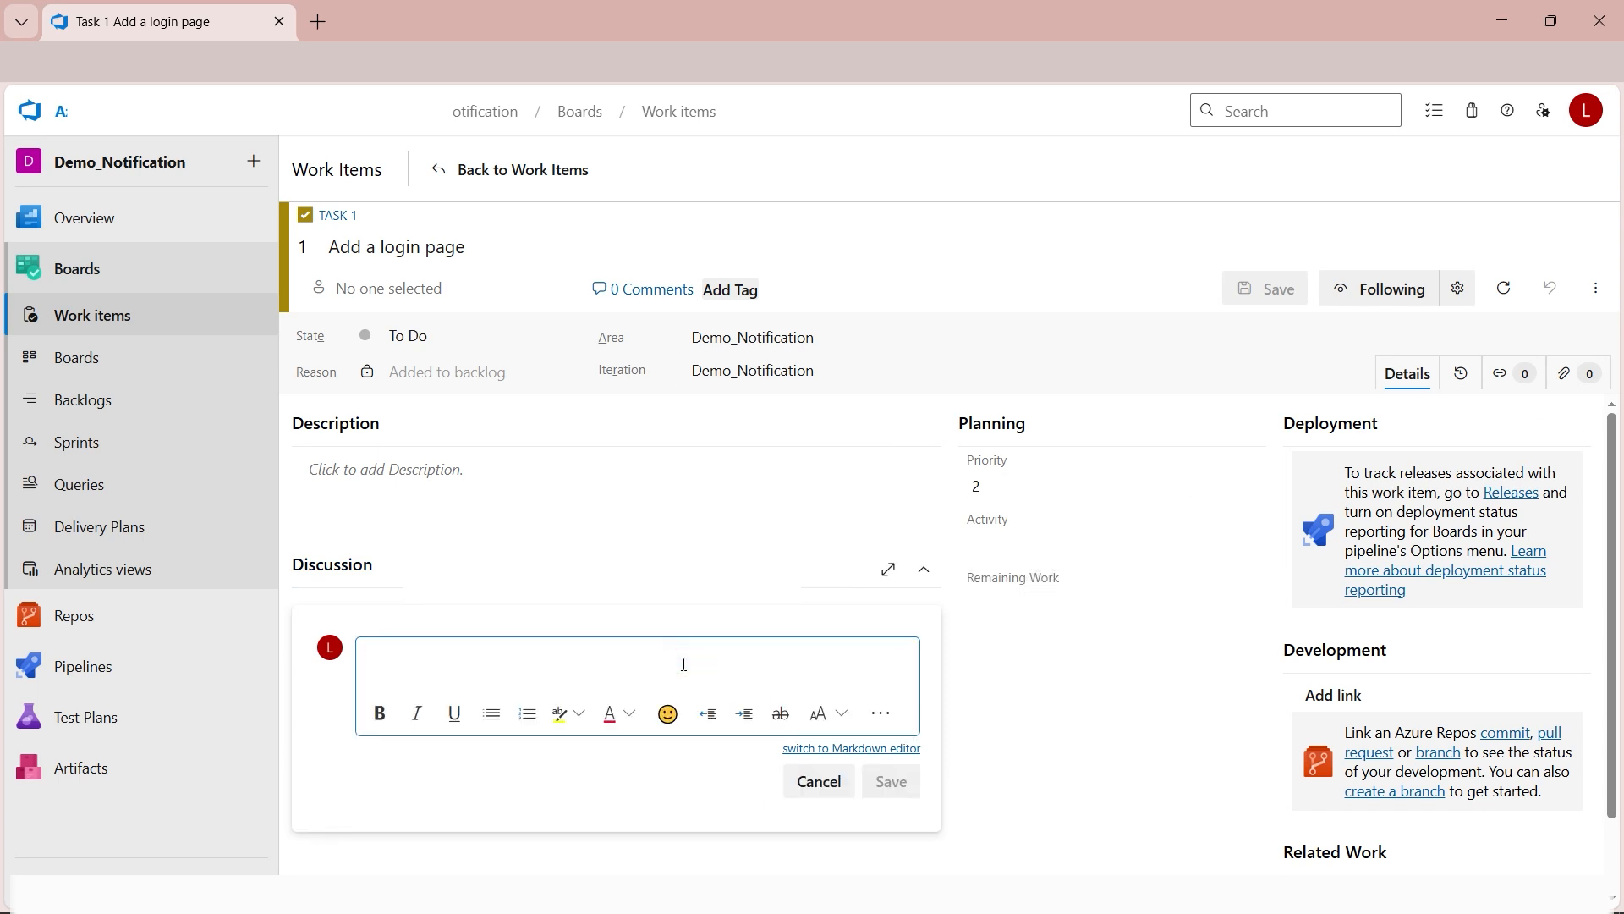
type("This is ")
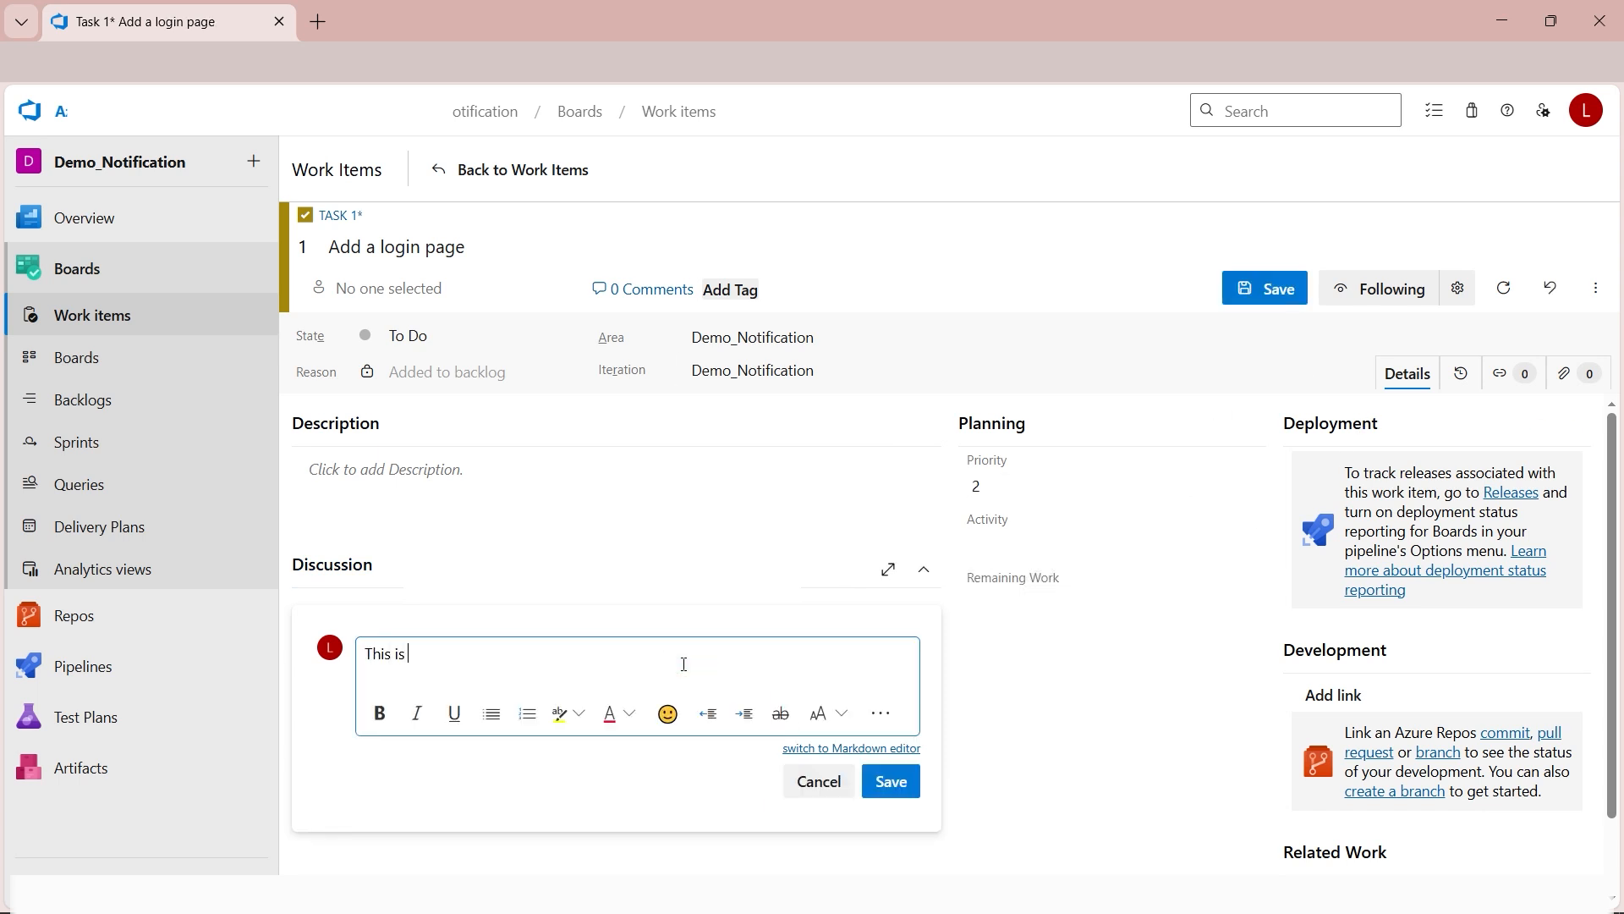
type("the description")
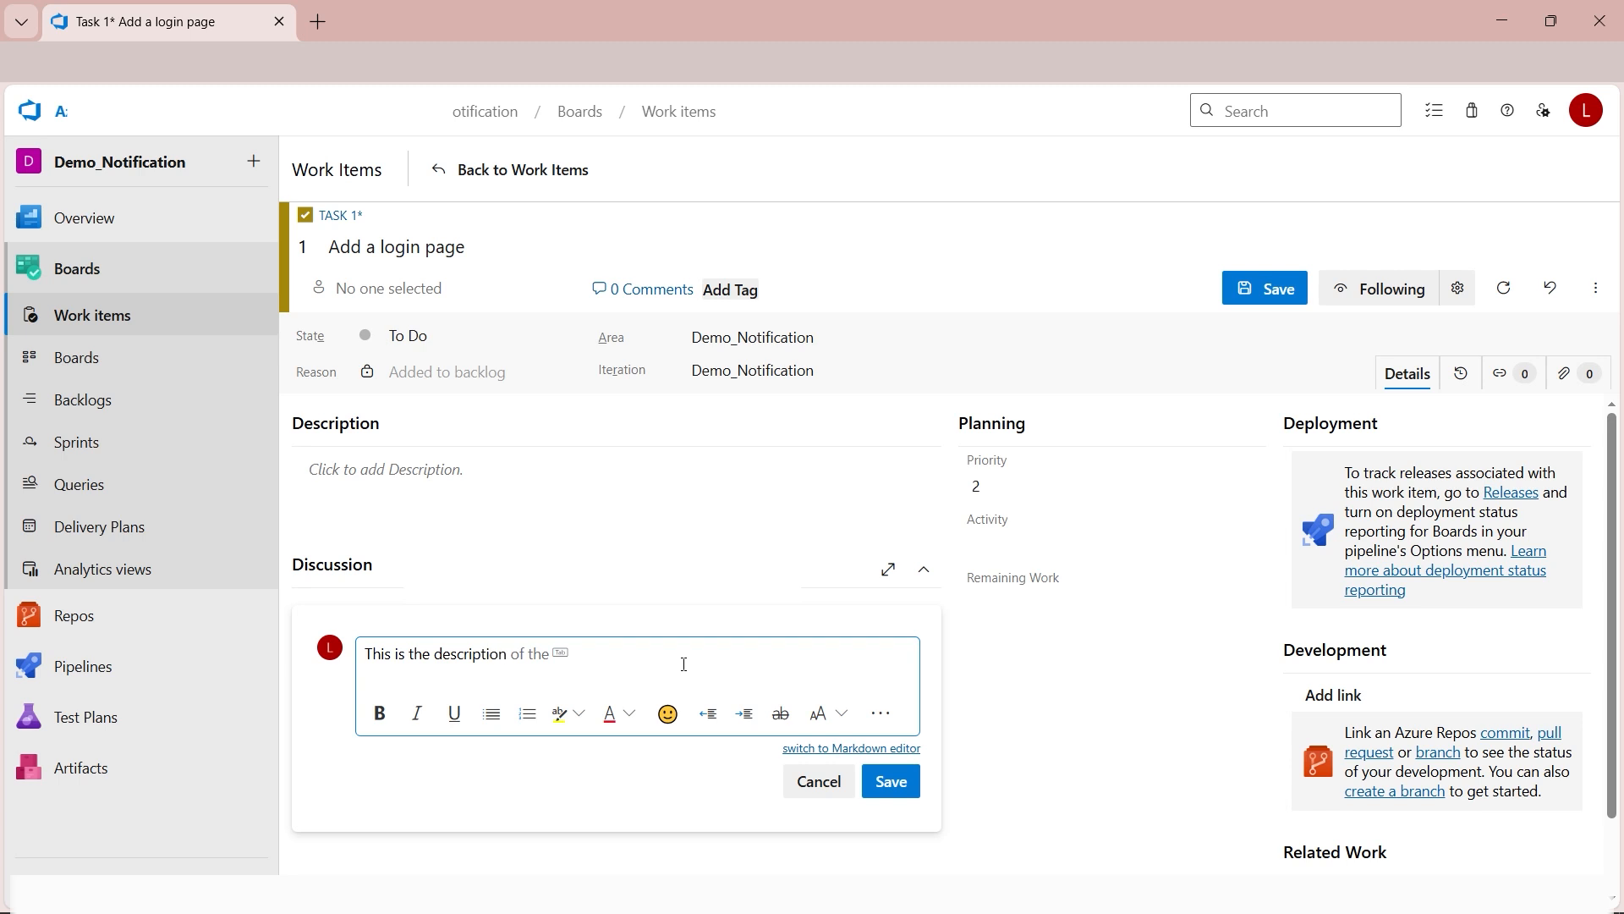
left_click(899, 787)
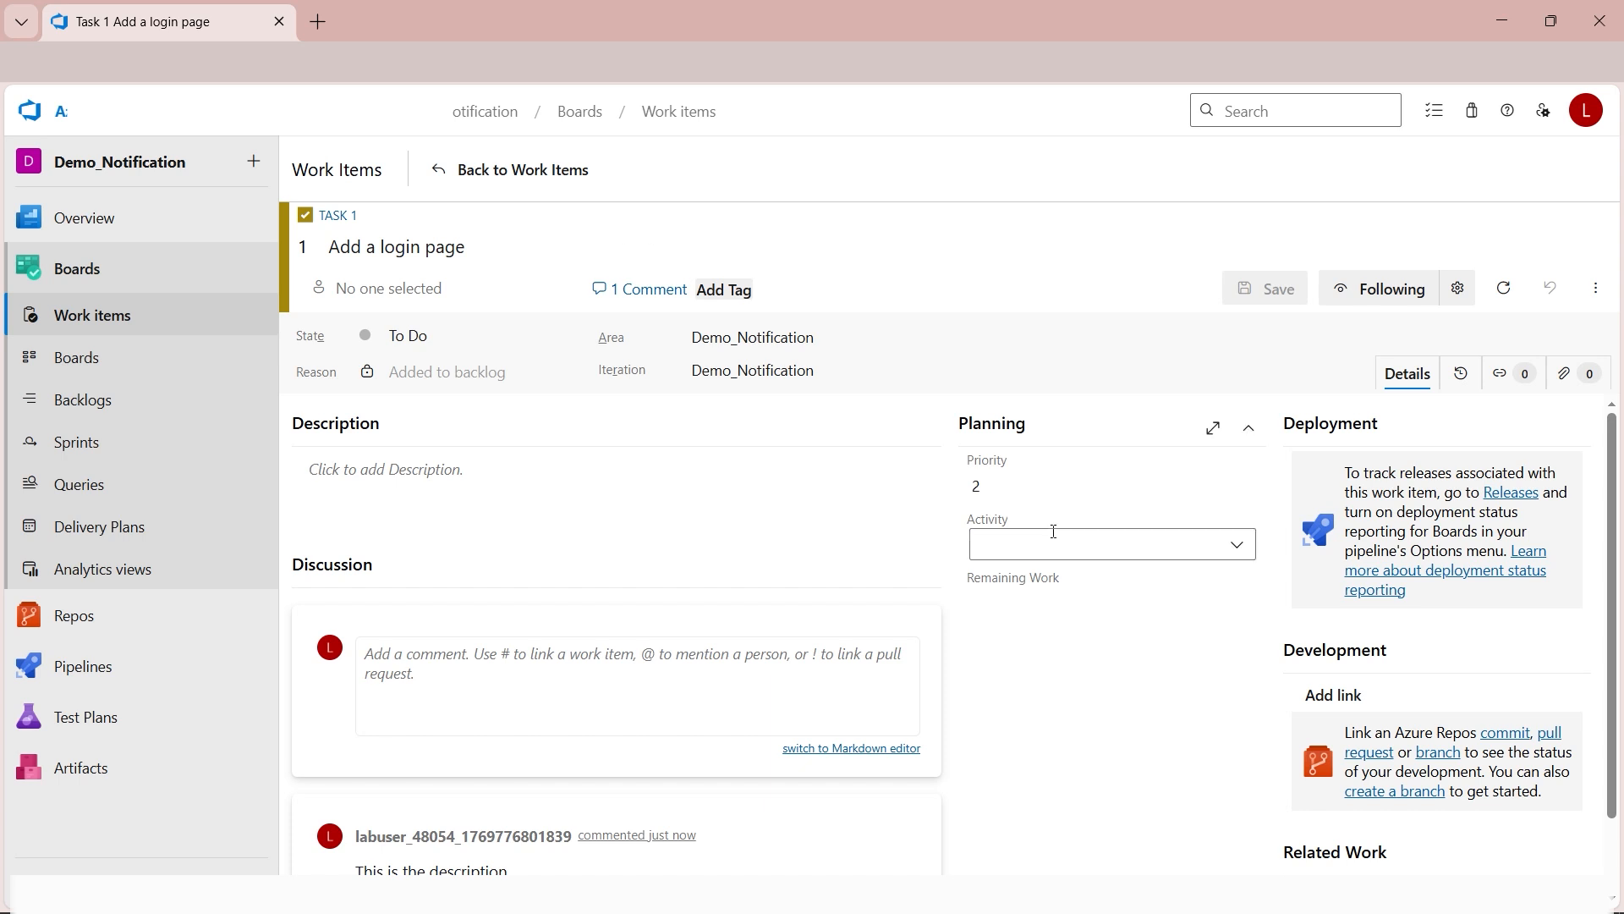
Post a second discussion comment on the task reading "Login button is added now.".
left_click(468, 669)
type("Login button is added now.")
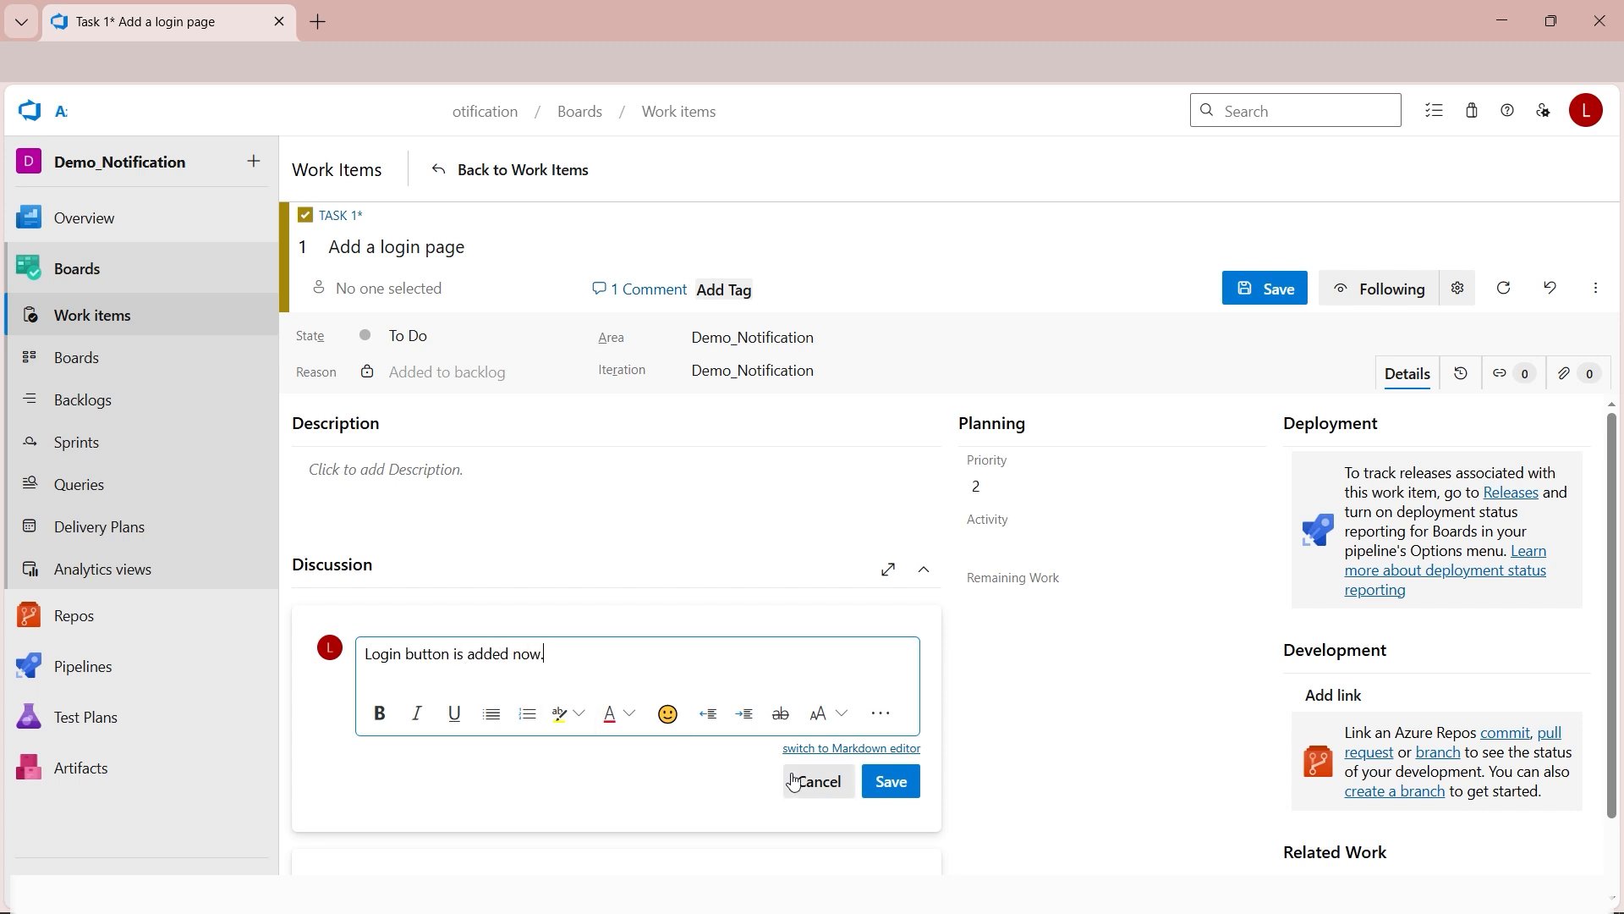
left_click(890, 781)
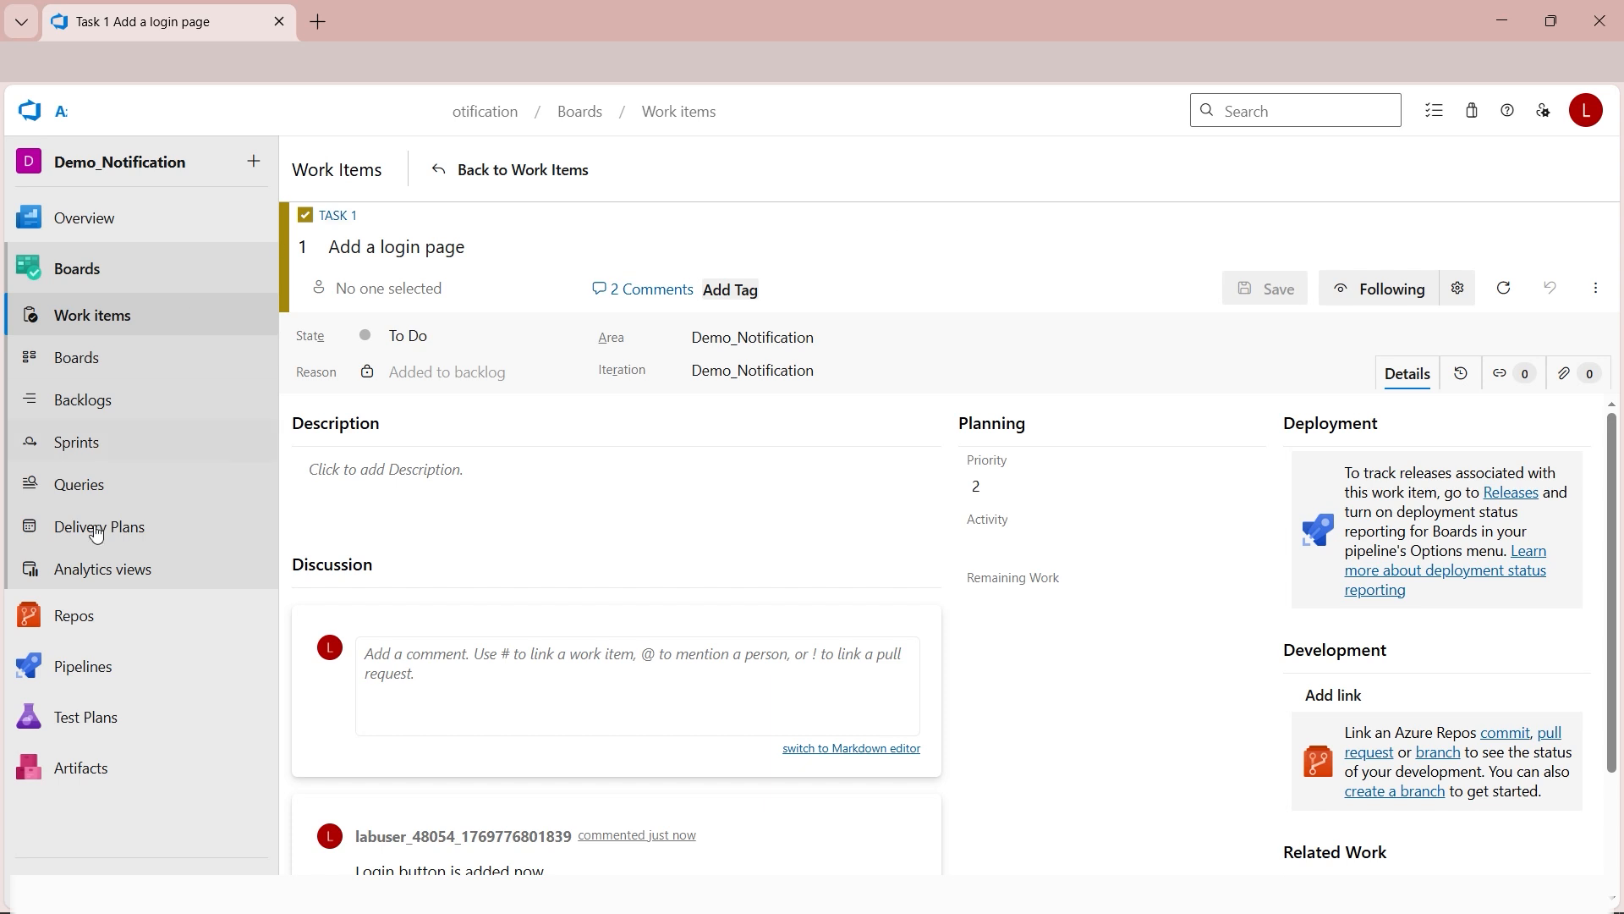
Create a Git repository named notification-repo in the project's Repos, with a README and no .gitignore.
left_click(73, 615)
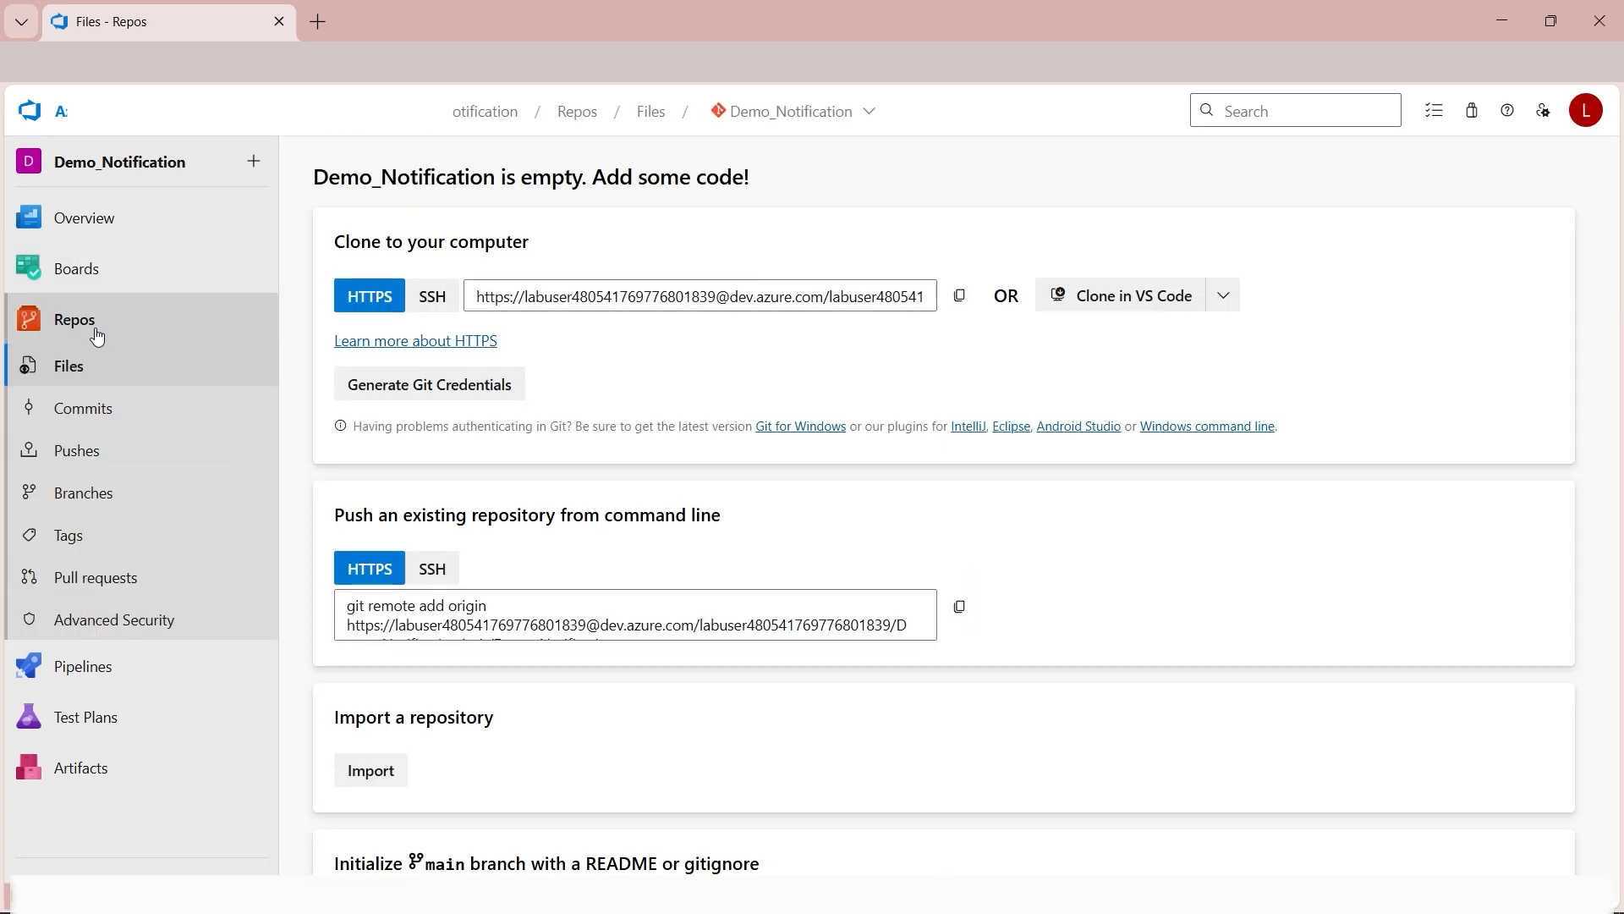
left_click(871, 119)
left_click(838, 254)
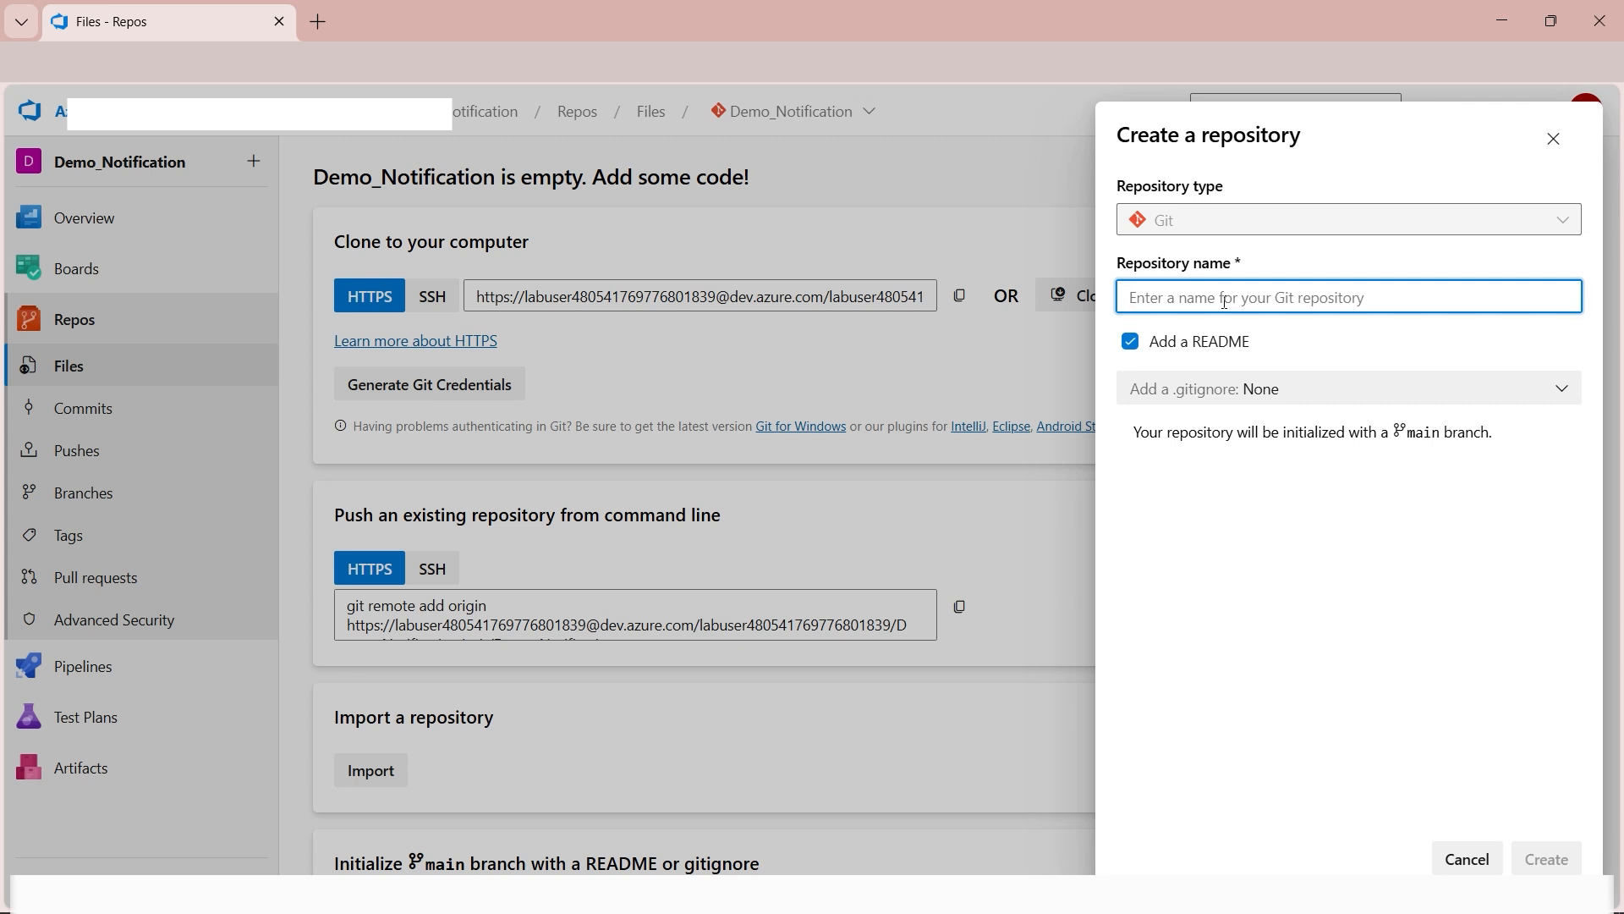
type("notificati")
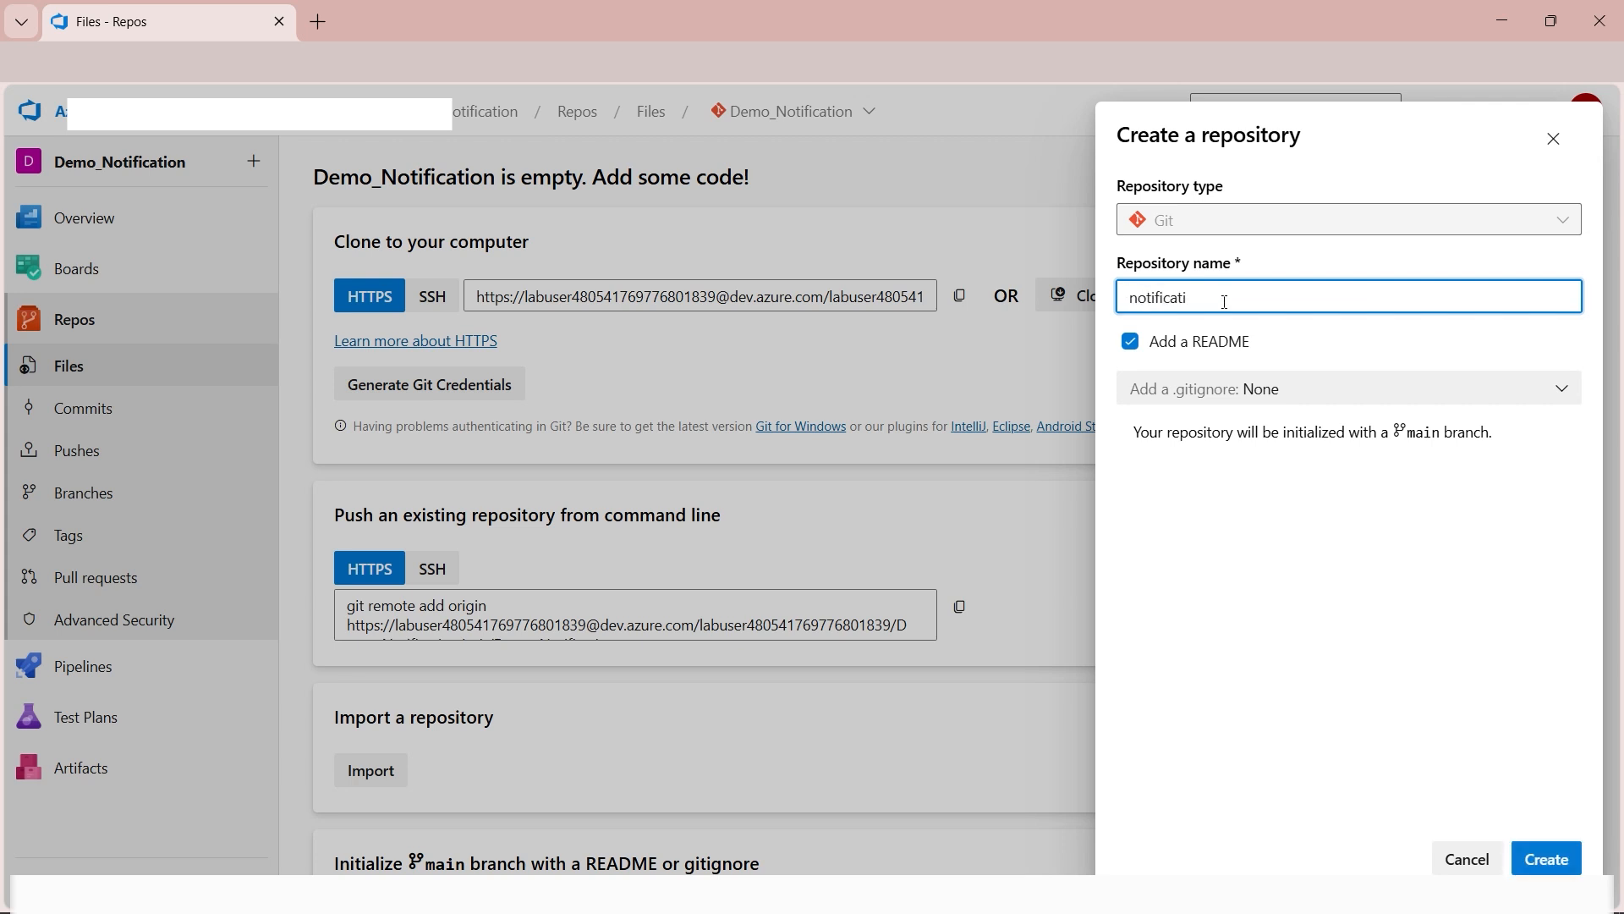
type("on-repo")
left_click(1556, 860)
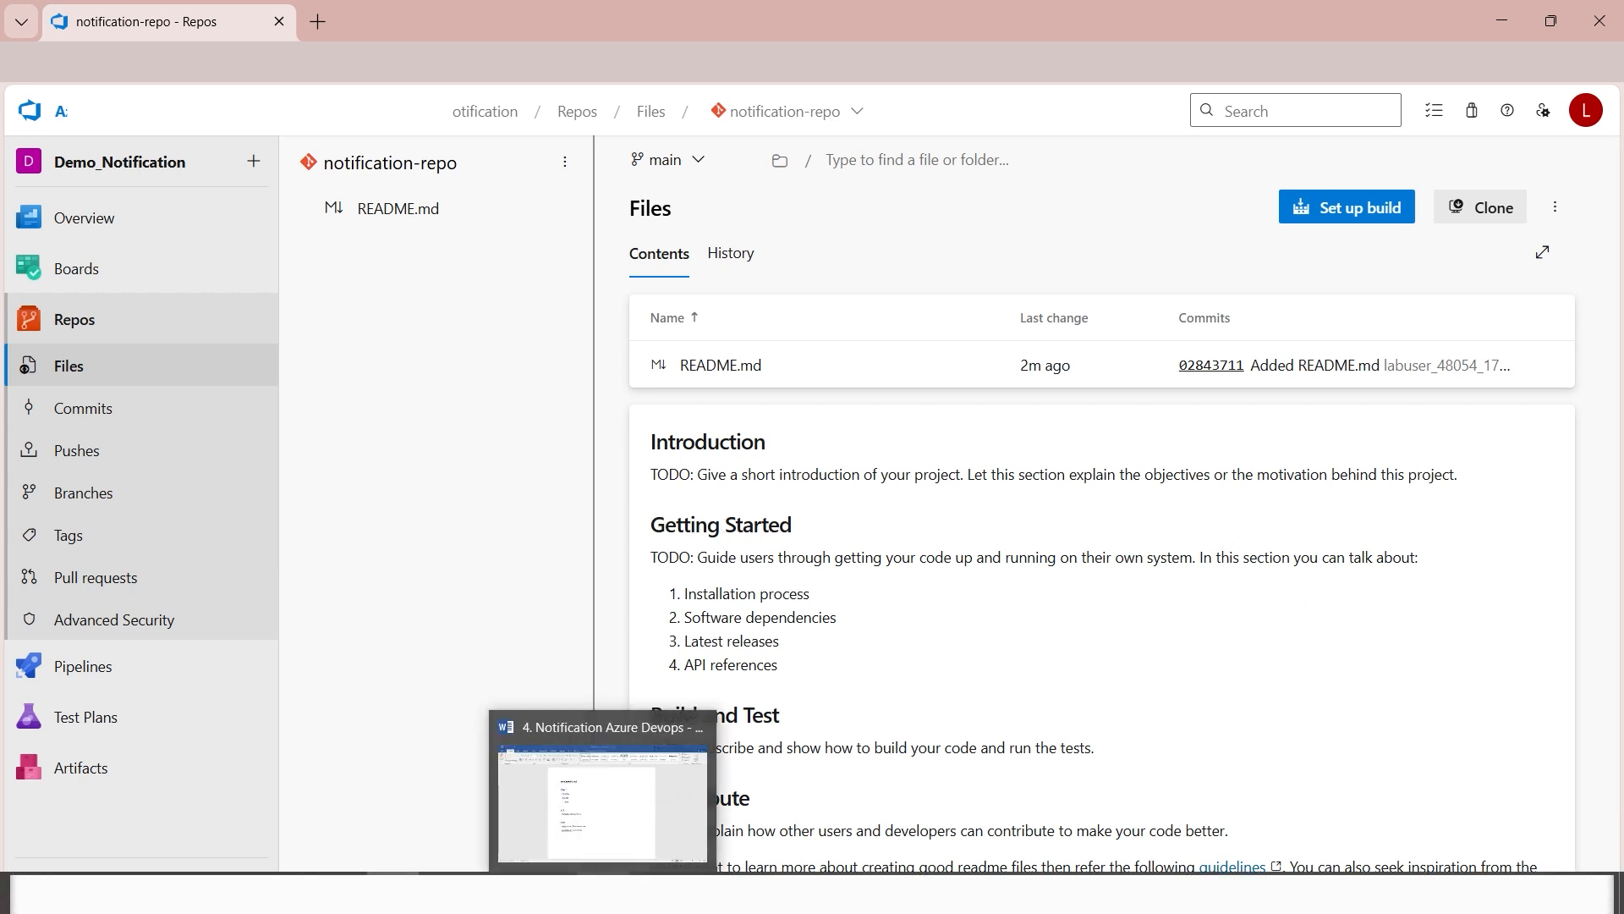
Switch to the Word document, copy the file name azure-pipelines.yml from its heading, and return to the repository in the browser.
left_click(605, 795)
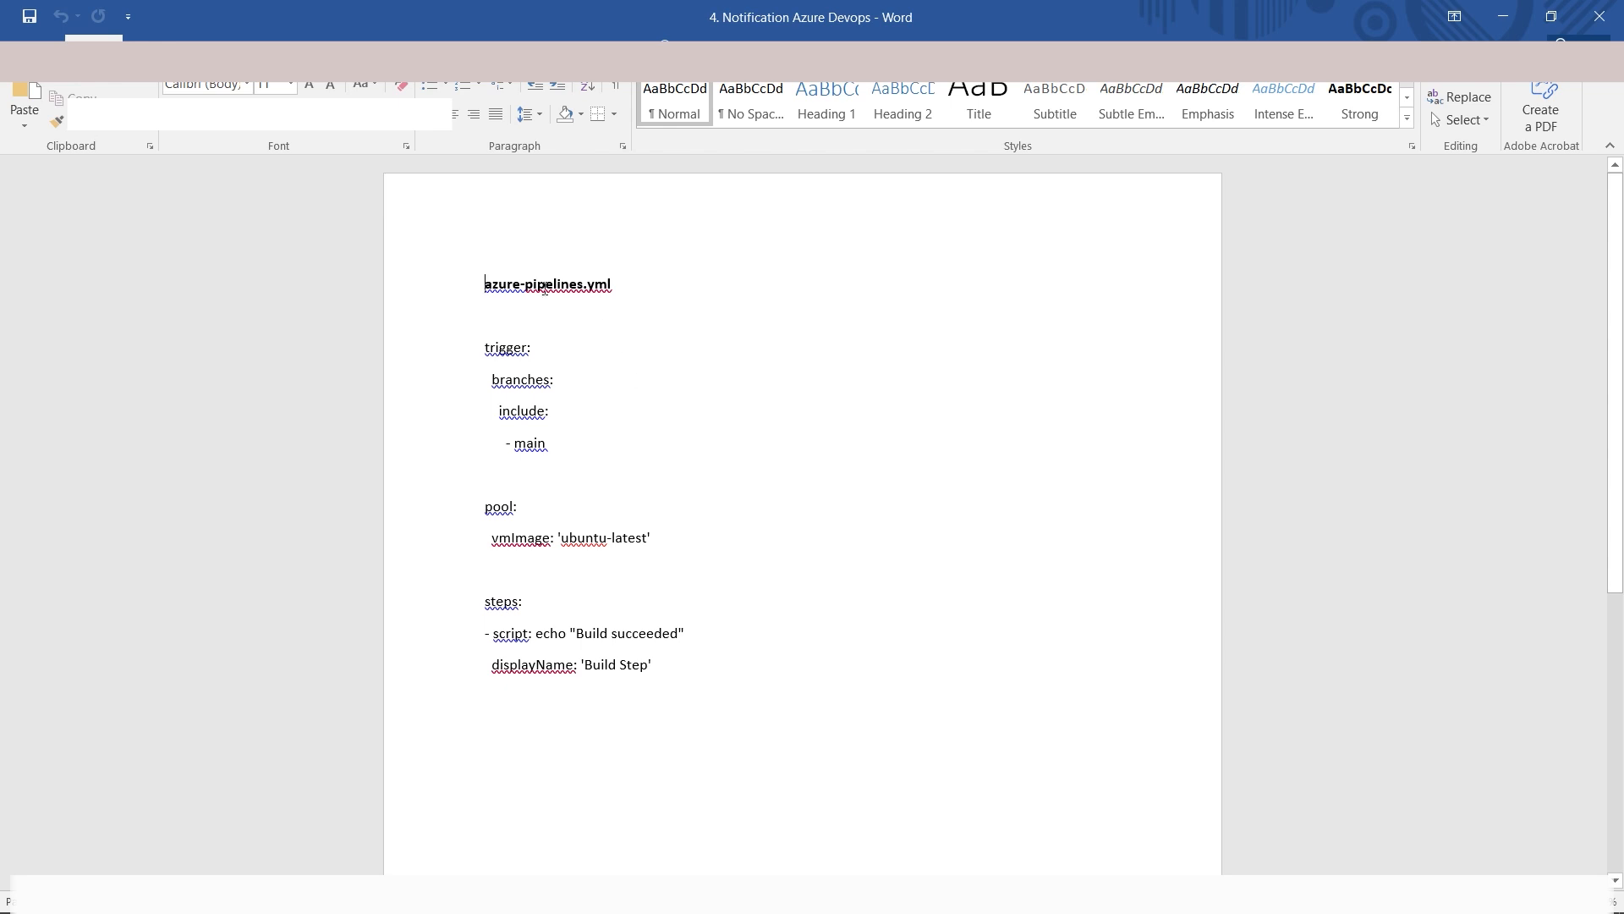
left_click_drag(487, 288, 608, 297)
key("ctrl+c")
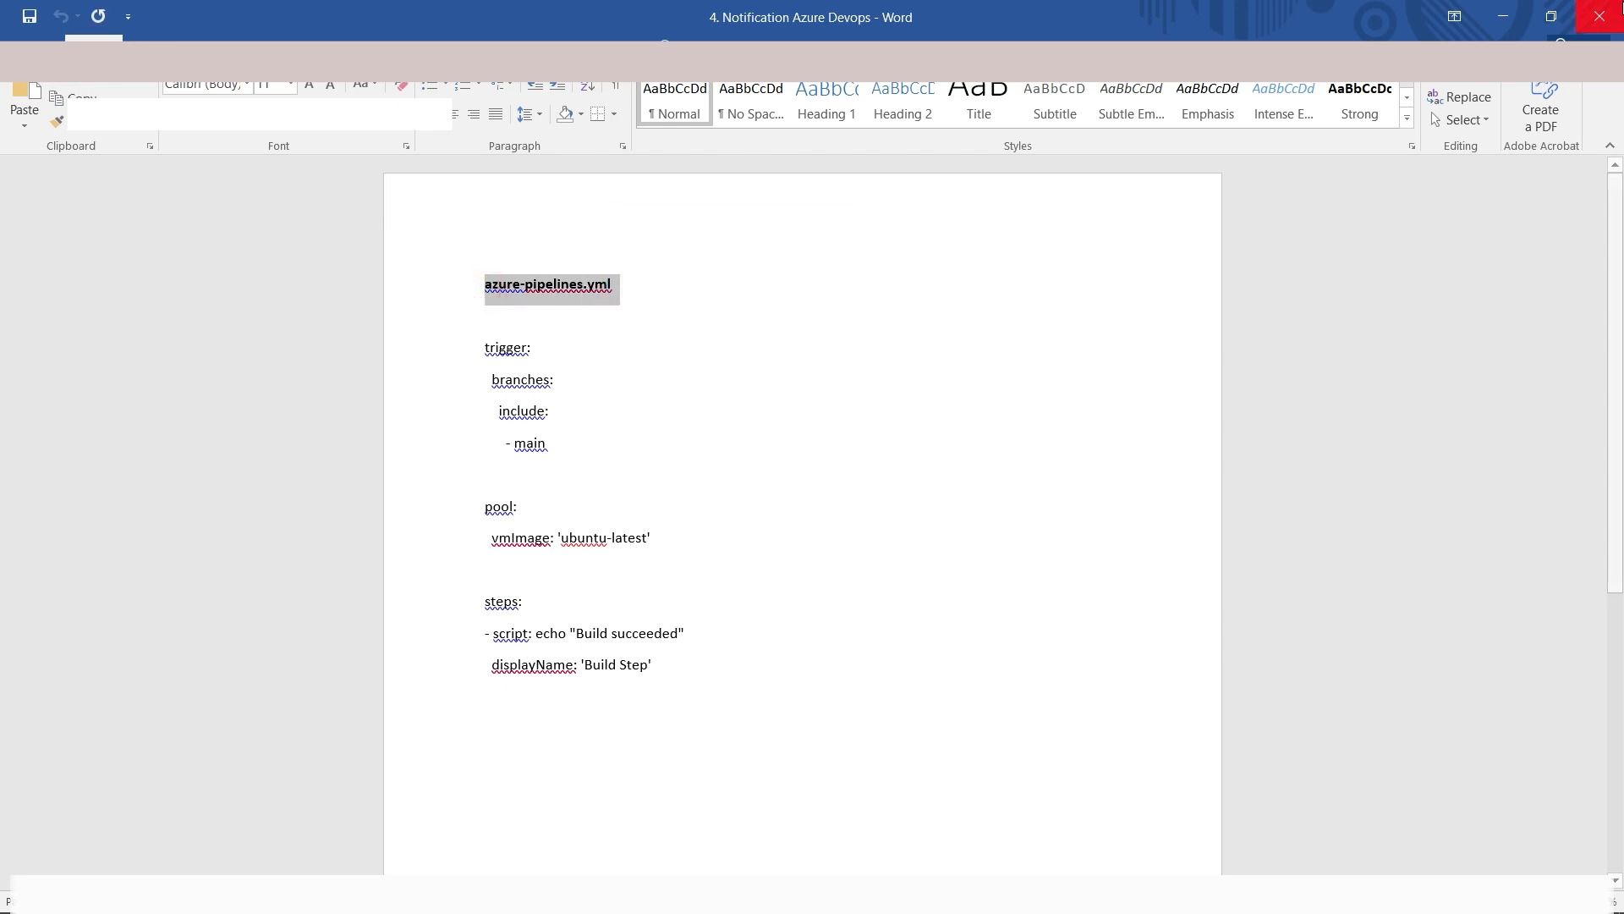
left_click(1502, 17)
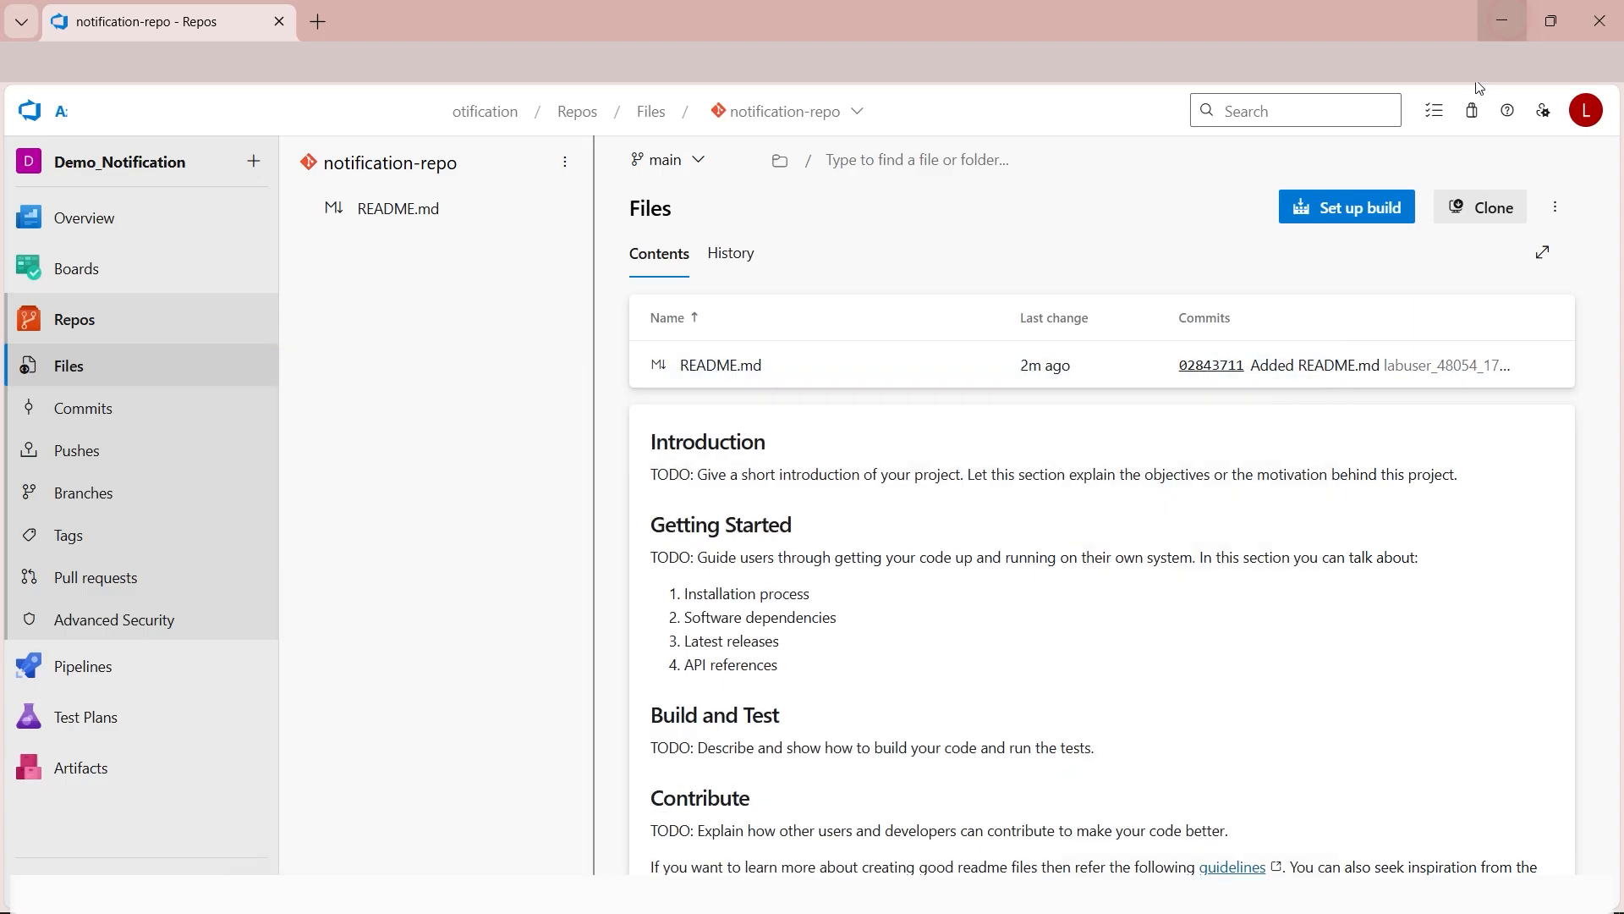
Create a new file named azure-pipelines.yml at the root of notification-repo on the main branch.
left_click(1555, 208)
mouse_move(1450, 301)
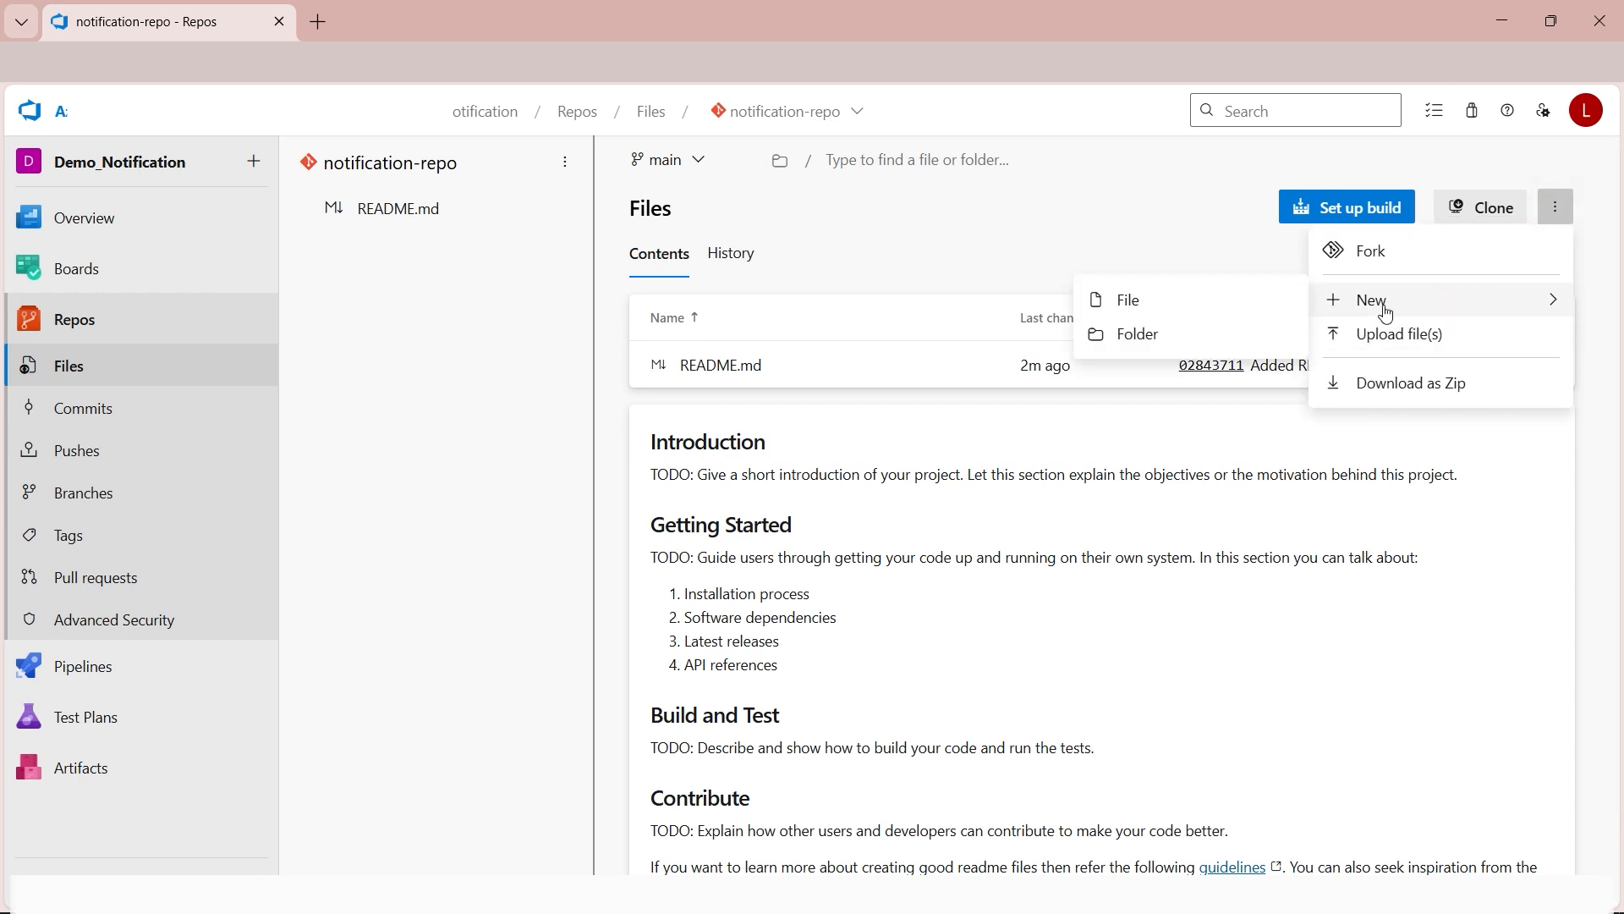
left_click(1189, 297)
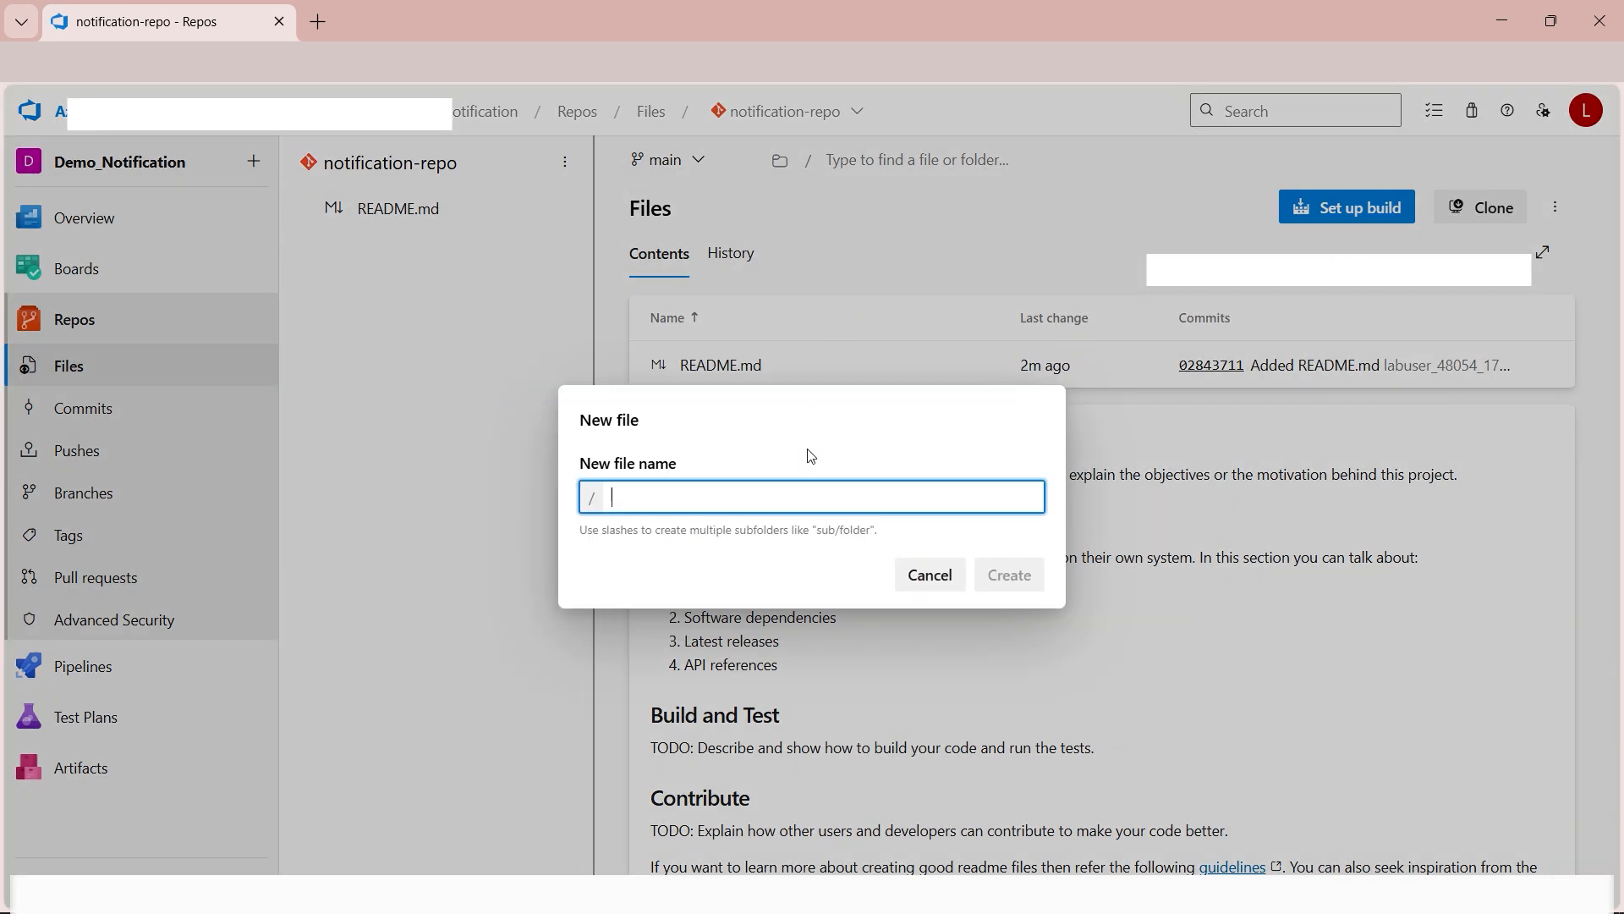
key("ctrl+v")
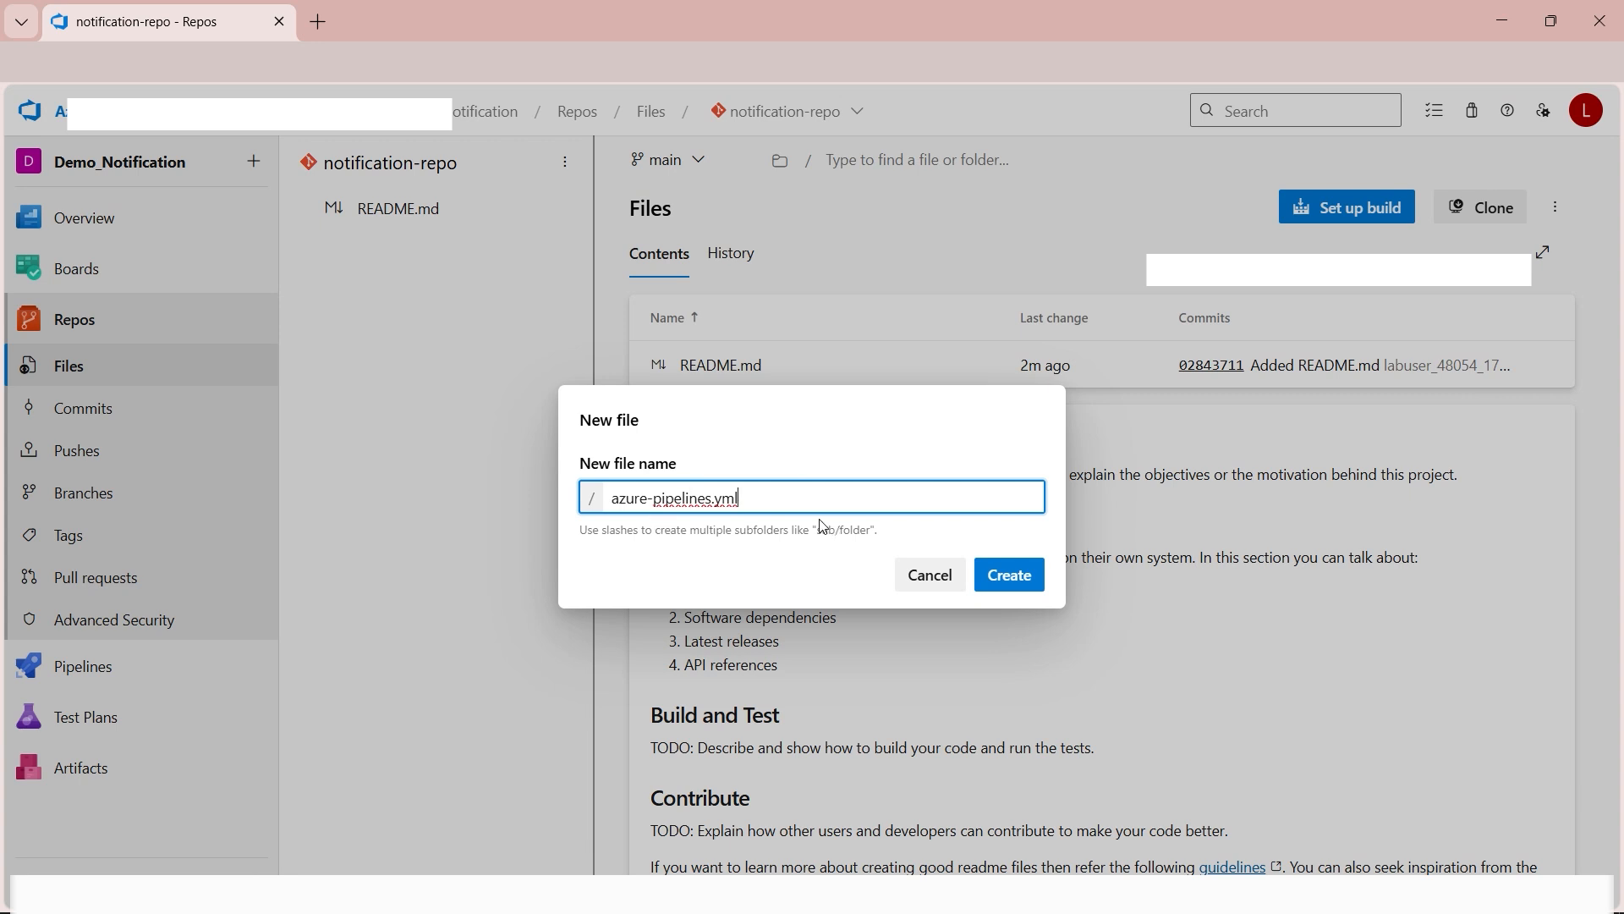
left_click(1022, 582)
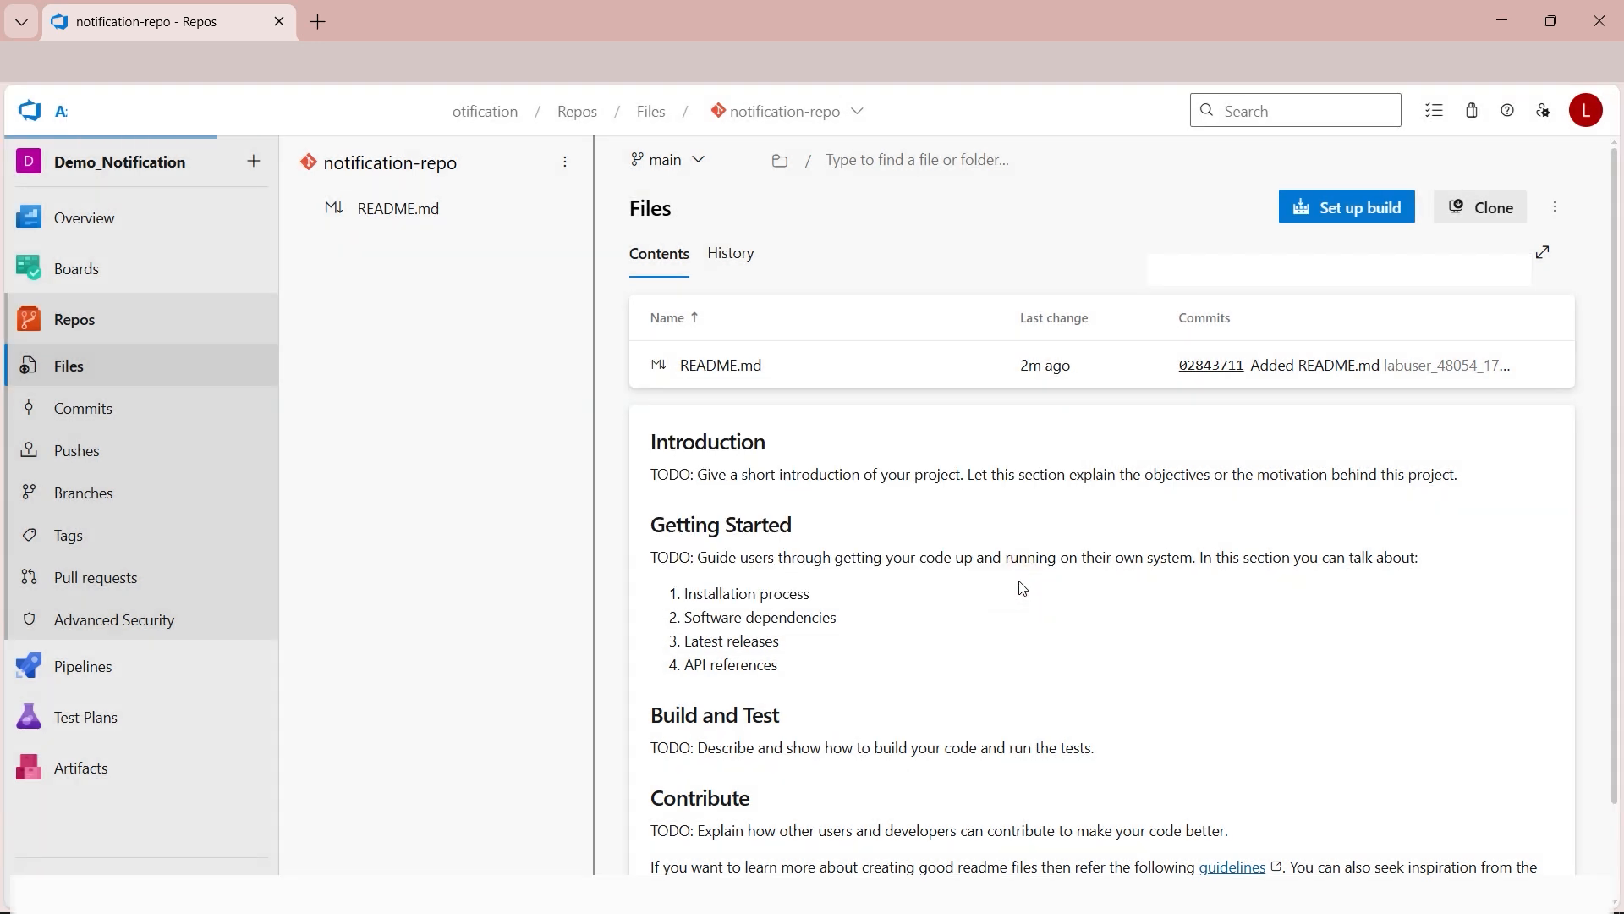
Copy the YAML from trigger to displayName in the Word document into azure-pipelines.yml in the browser, without the trailing blank line.
key("alt+Tab")
left_click_drag(668, 677, 466, 364)
key("ctrl+c")
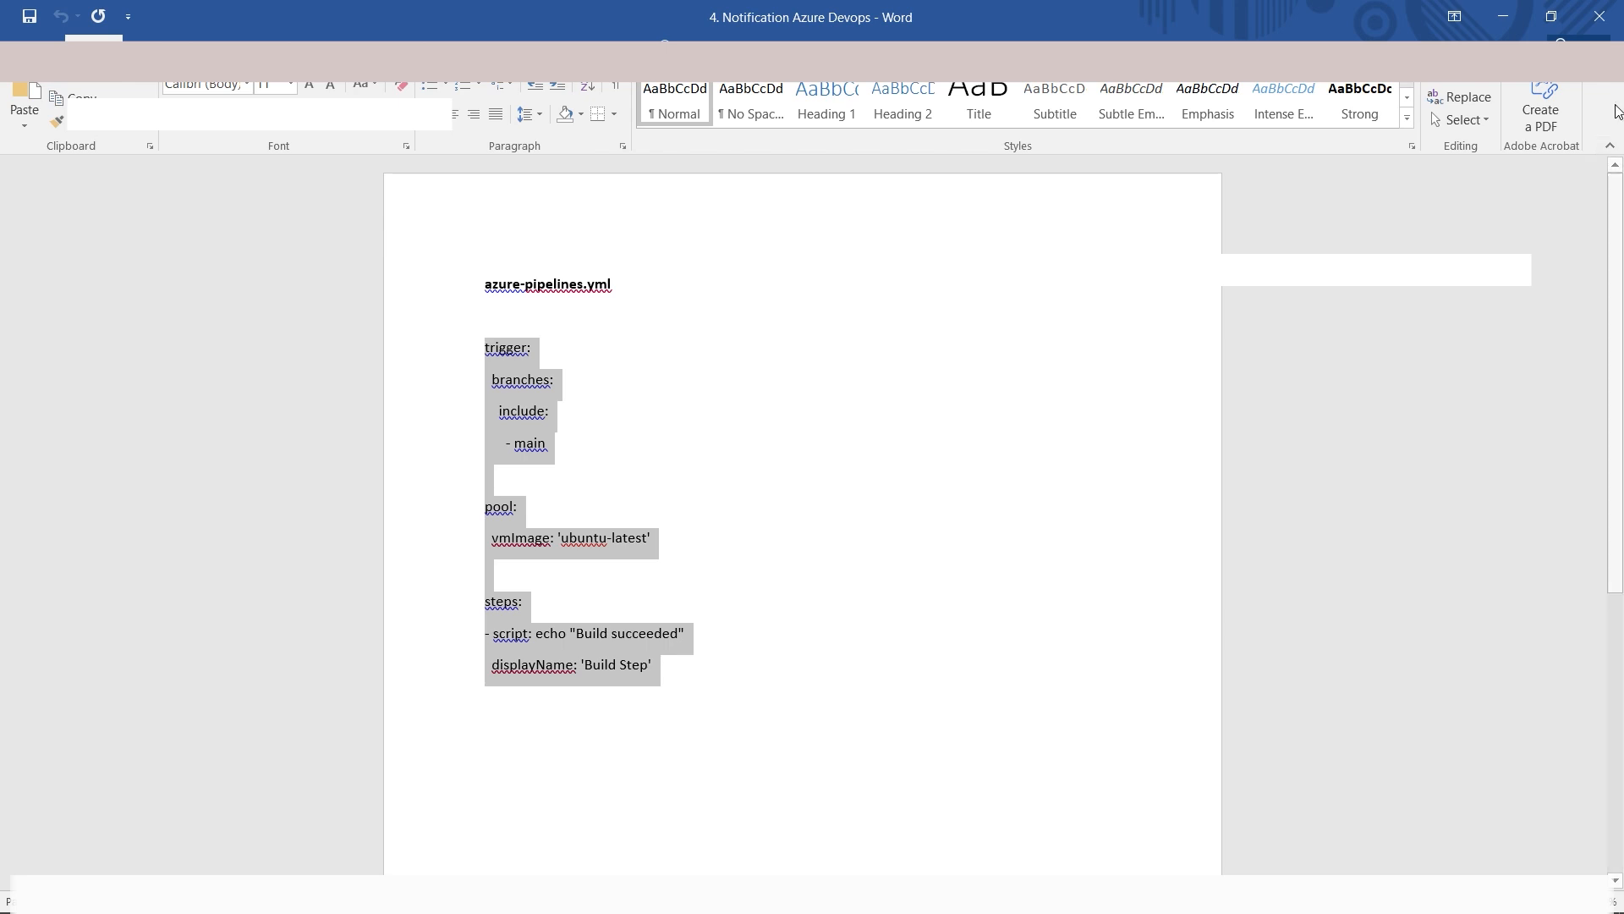
key("alt+Tab")
left_click(707, 322)
key("ctrl+v")
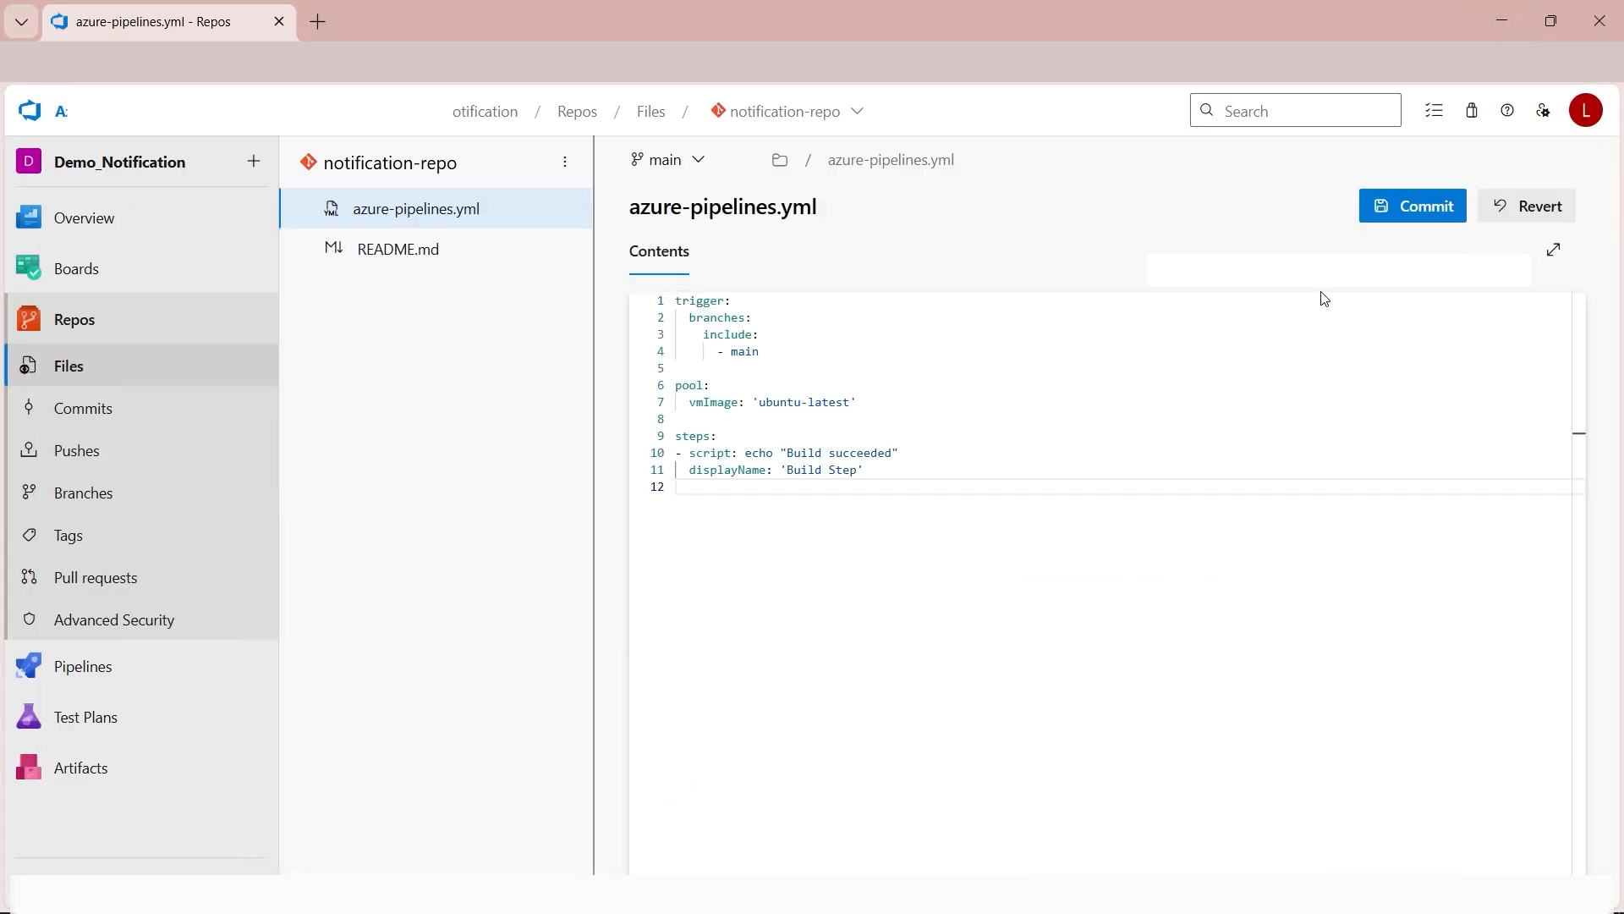
key("BackSpace")
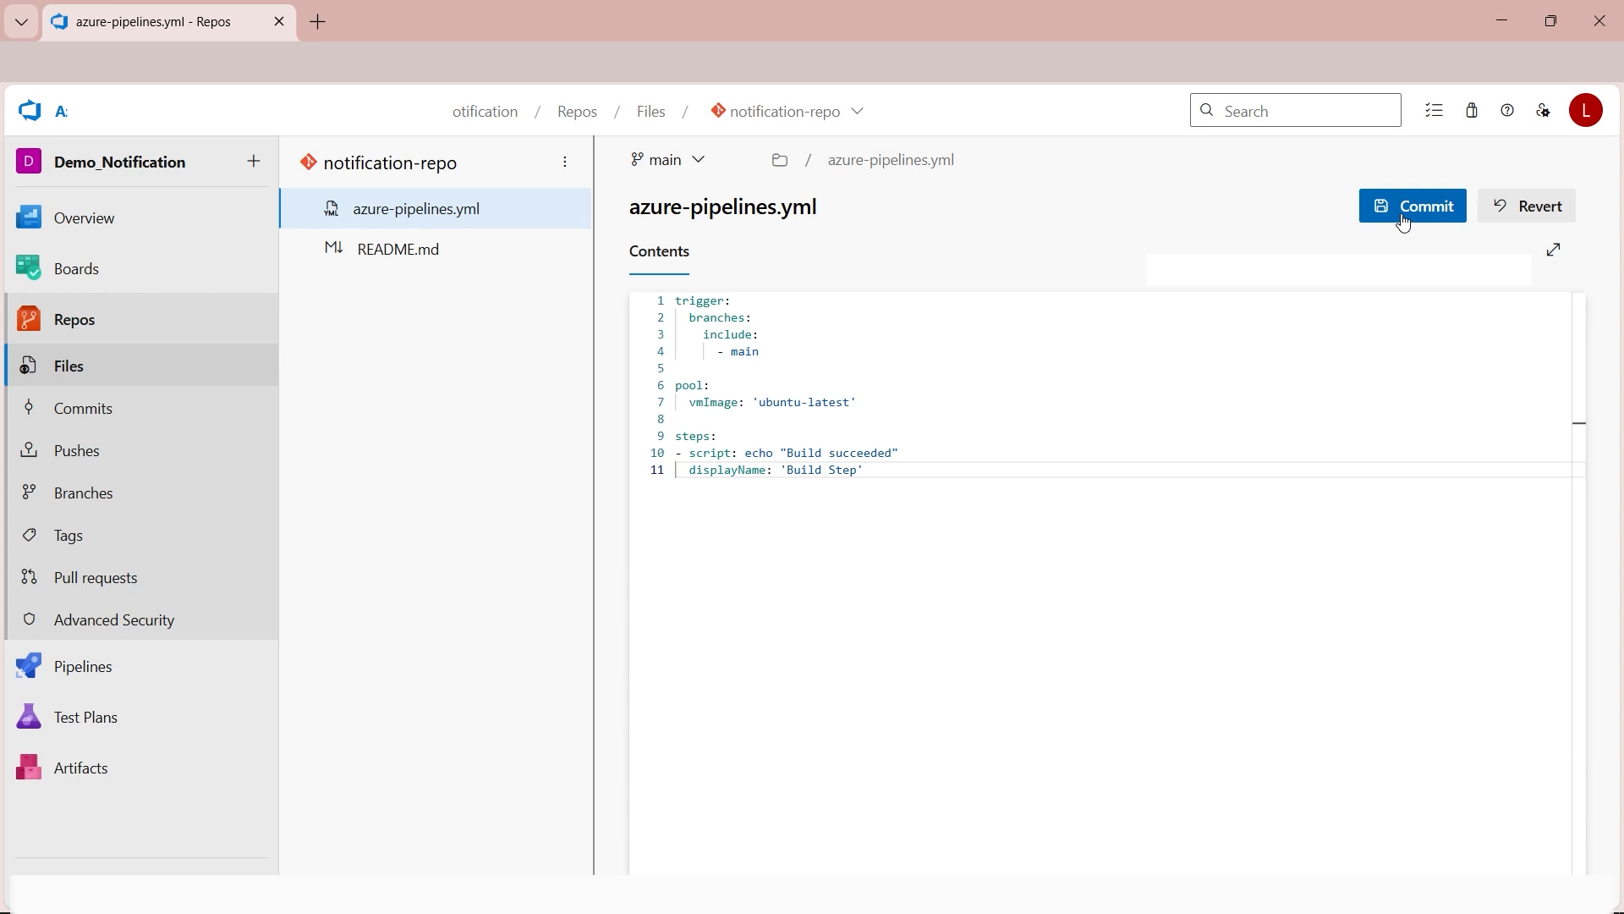
Commit azure-pipelines.yml to main with the comment "Added azure-pipelines.yml", linking the work item Task 1: Add a login page.
left_click(1403, 219)
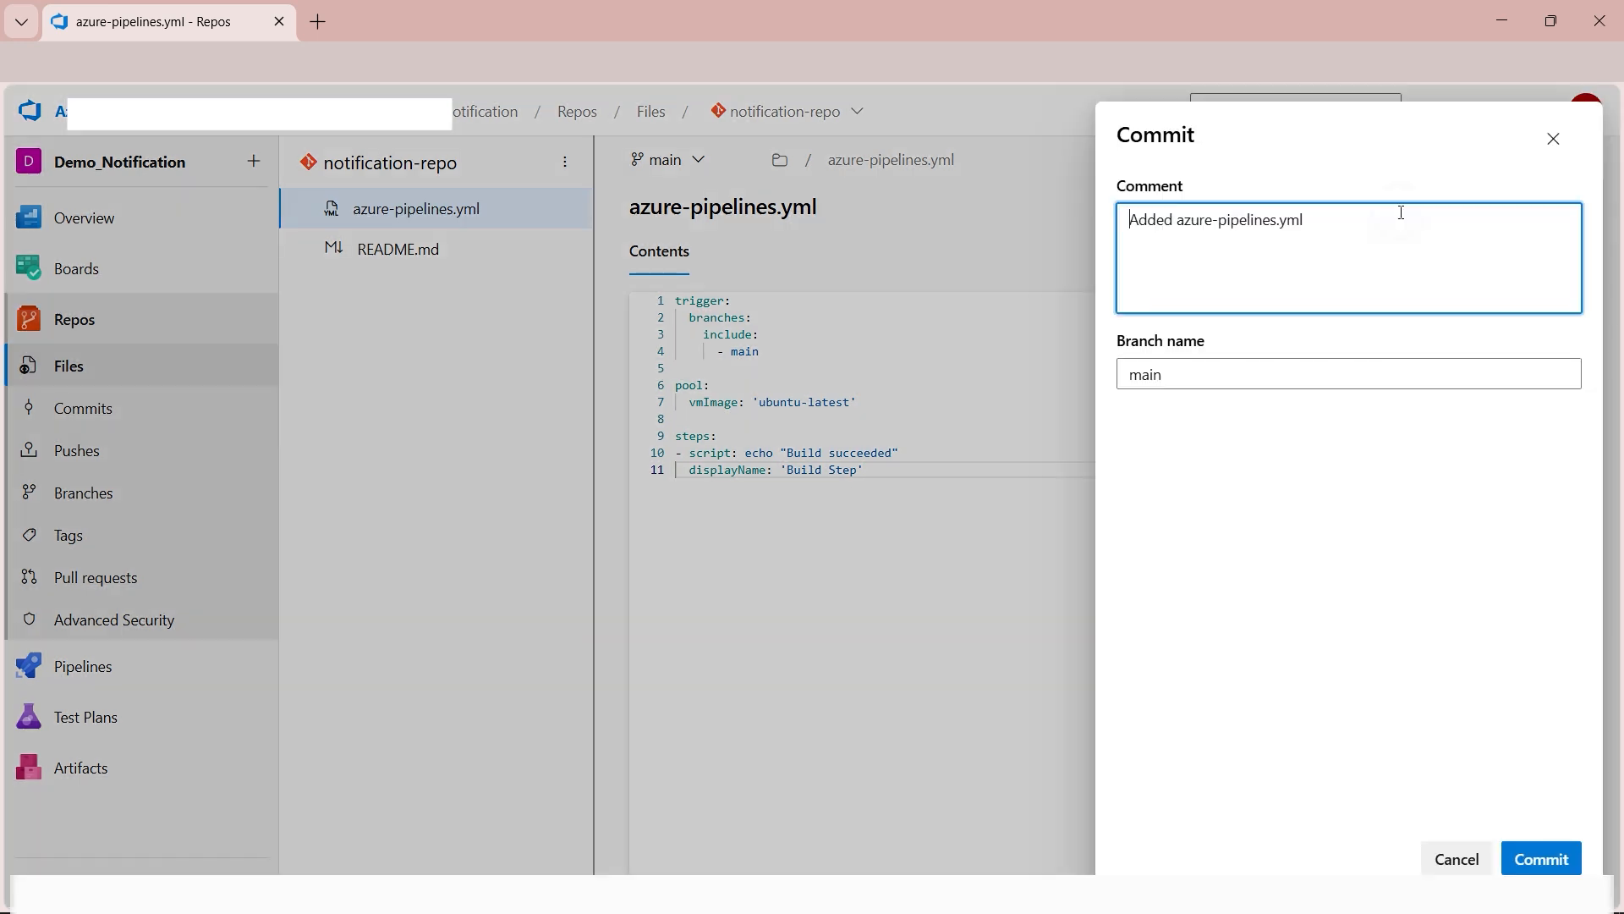
left_click(1368, 379)
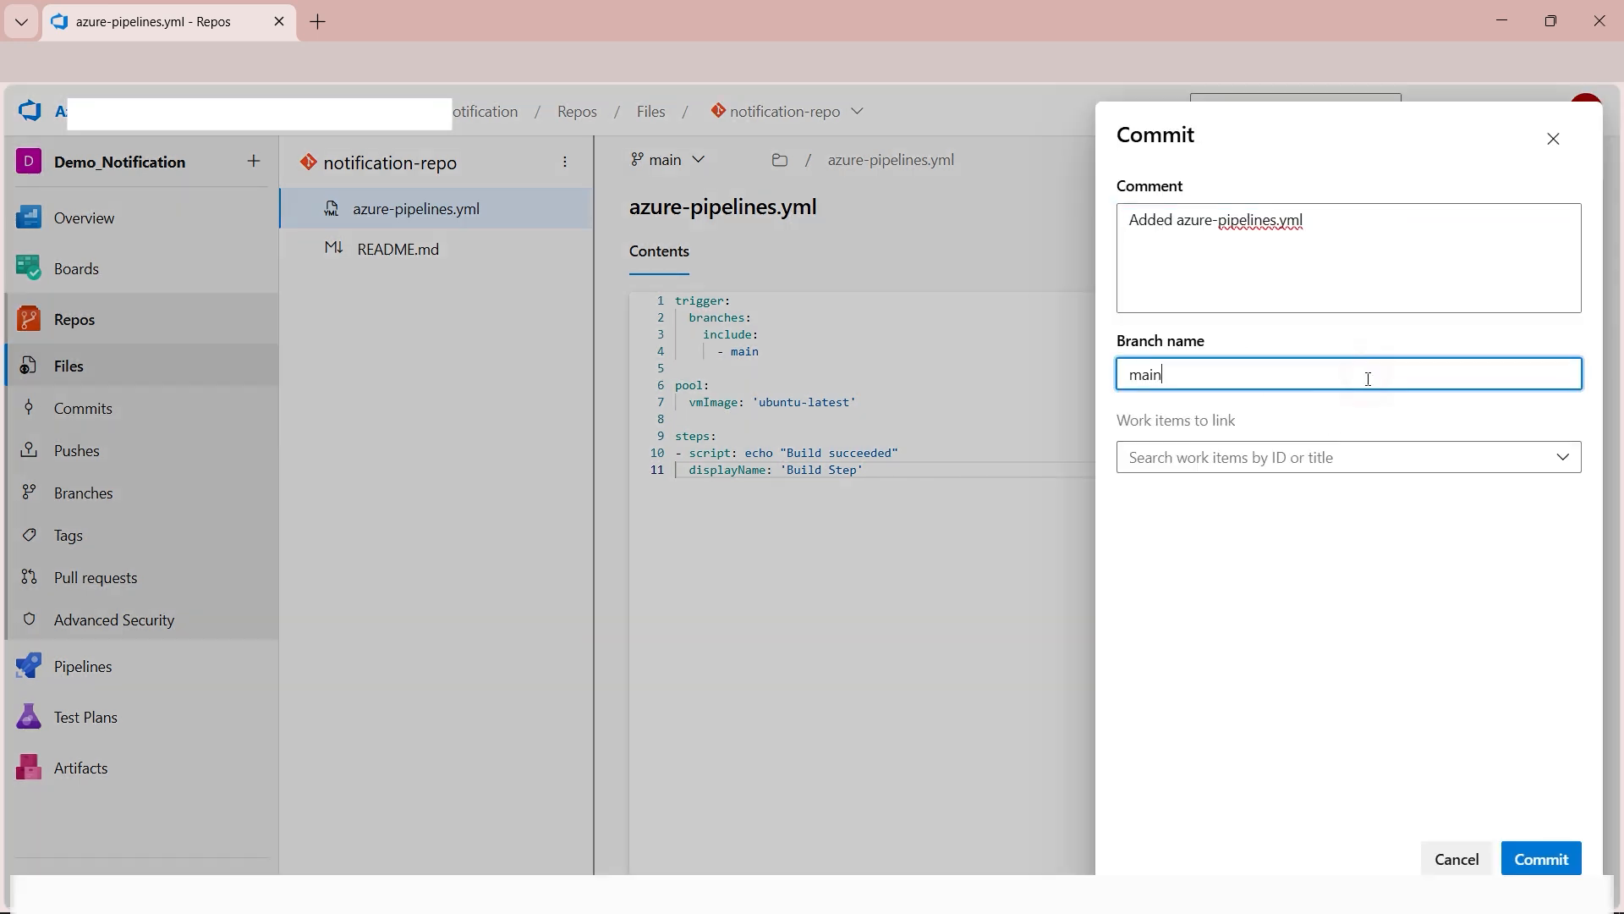
left_click(1563, 459)
left_click(1211, 378)
left_click(1453, 446)
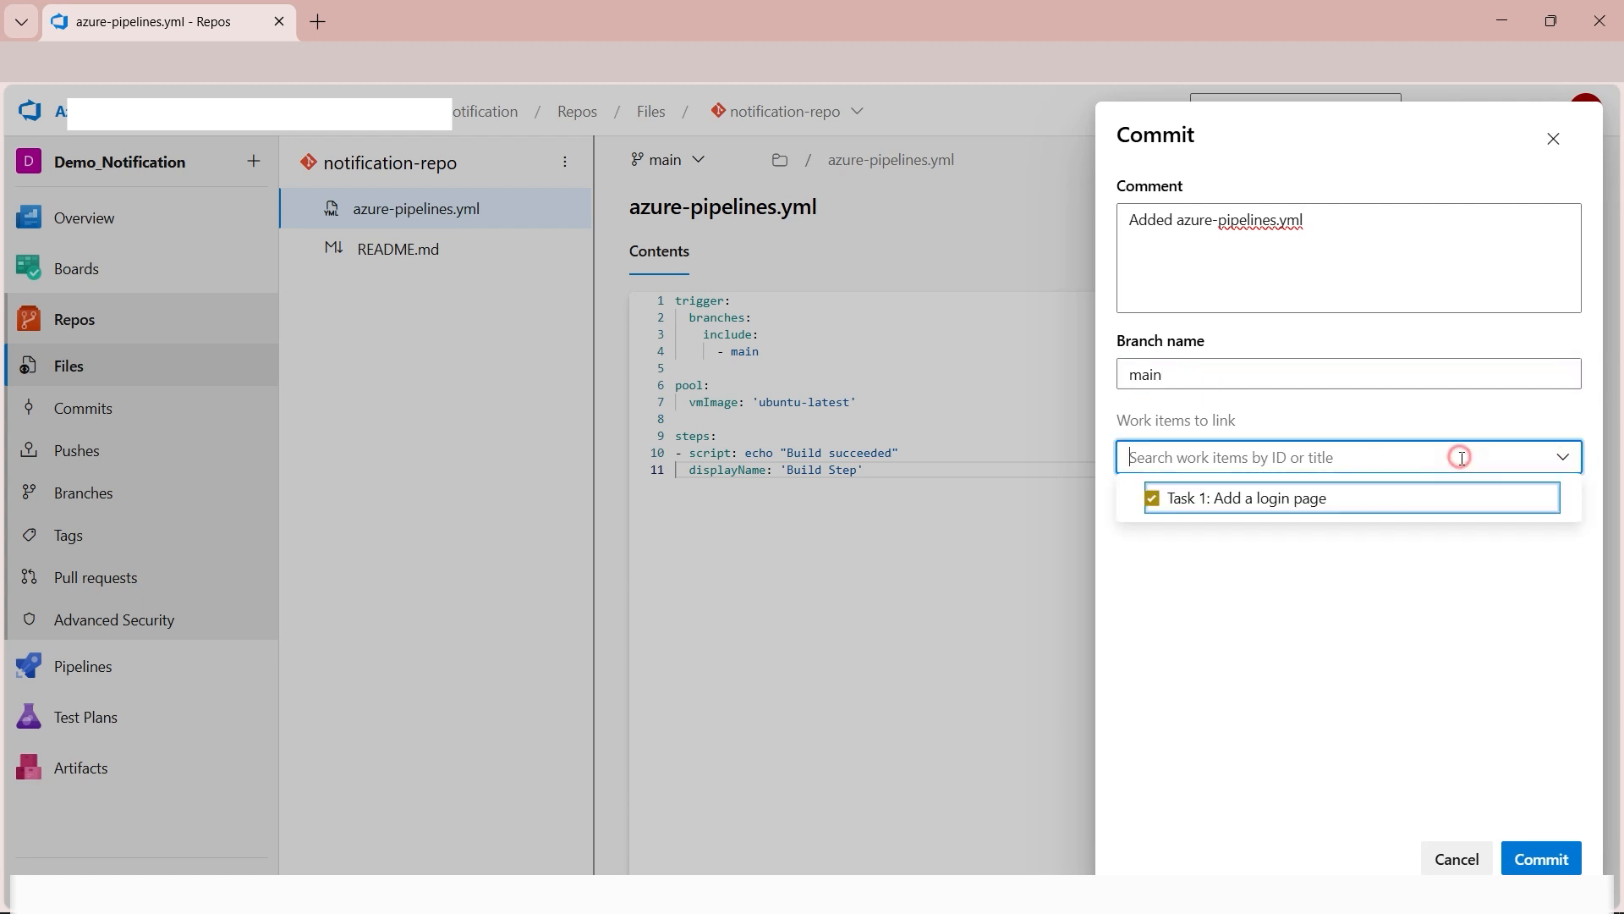
left_click(1279, 505)
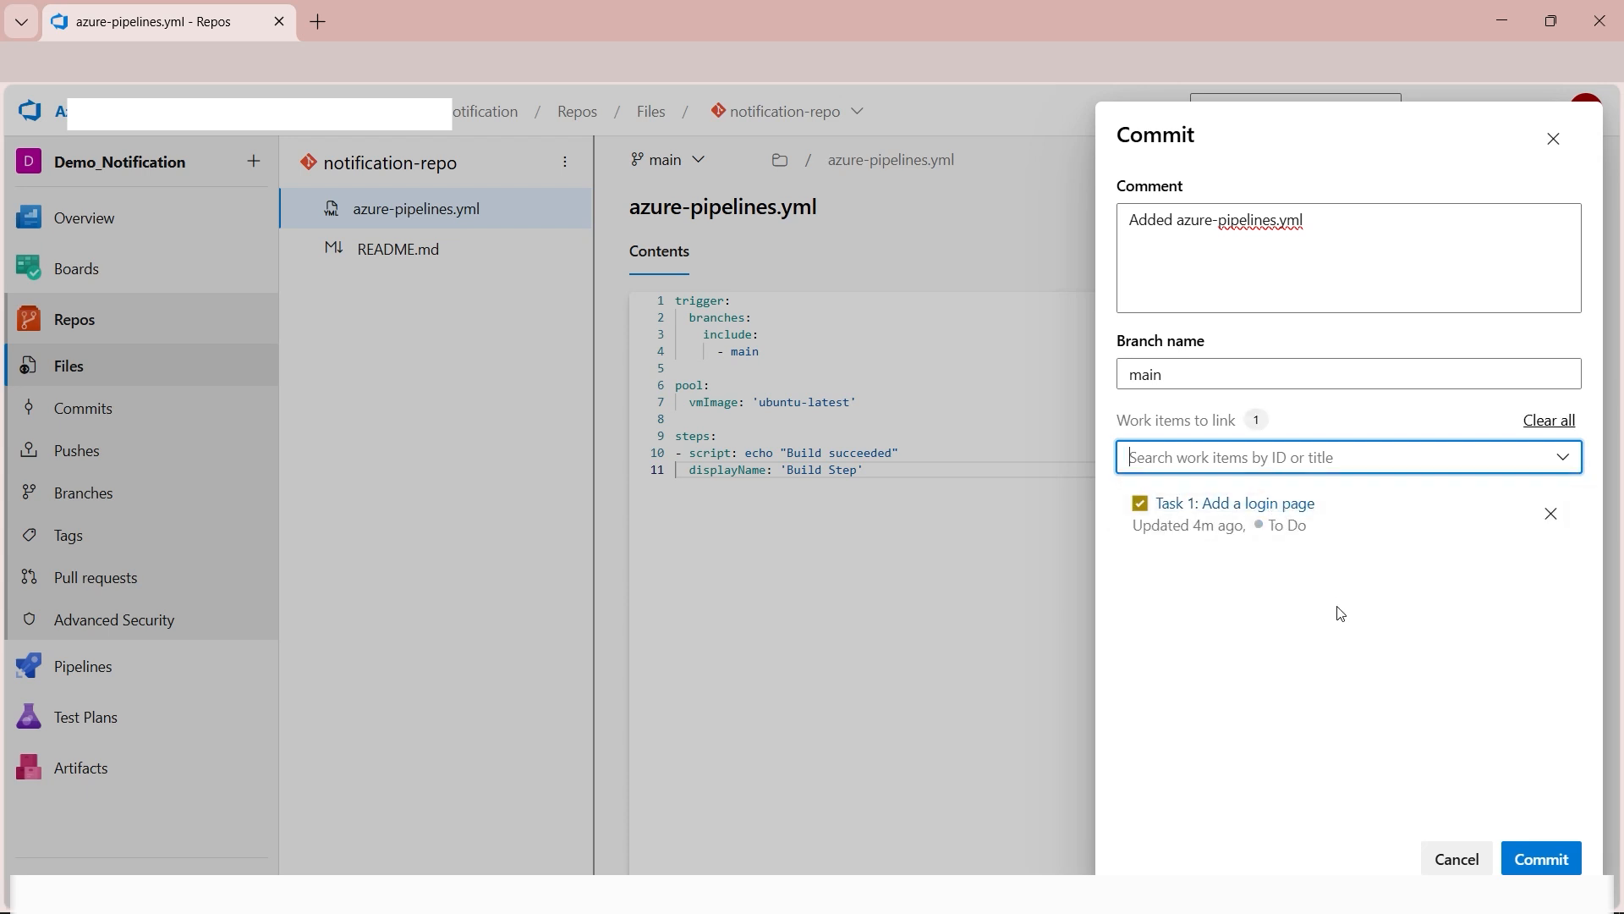
left_click(1541, 859)
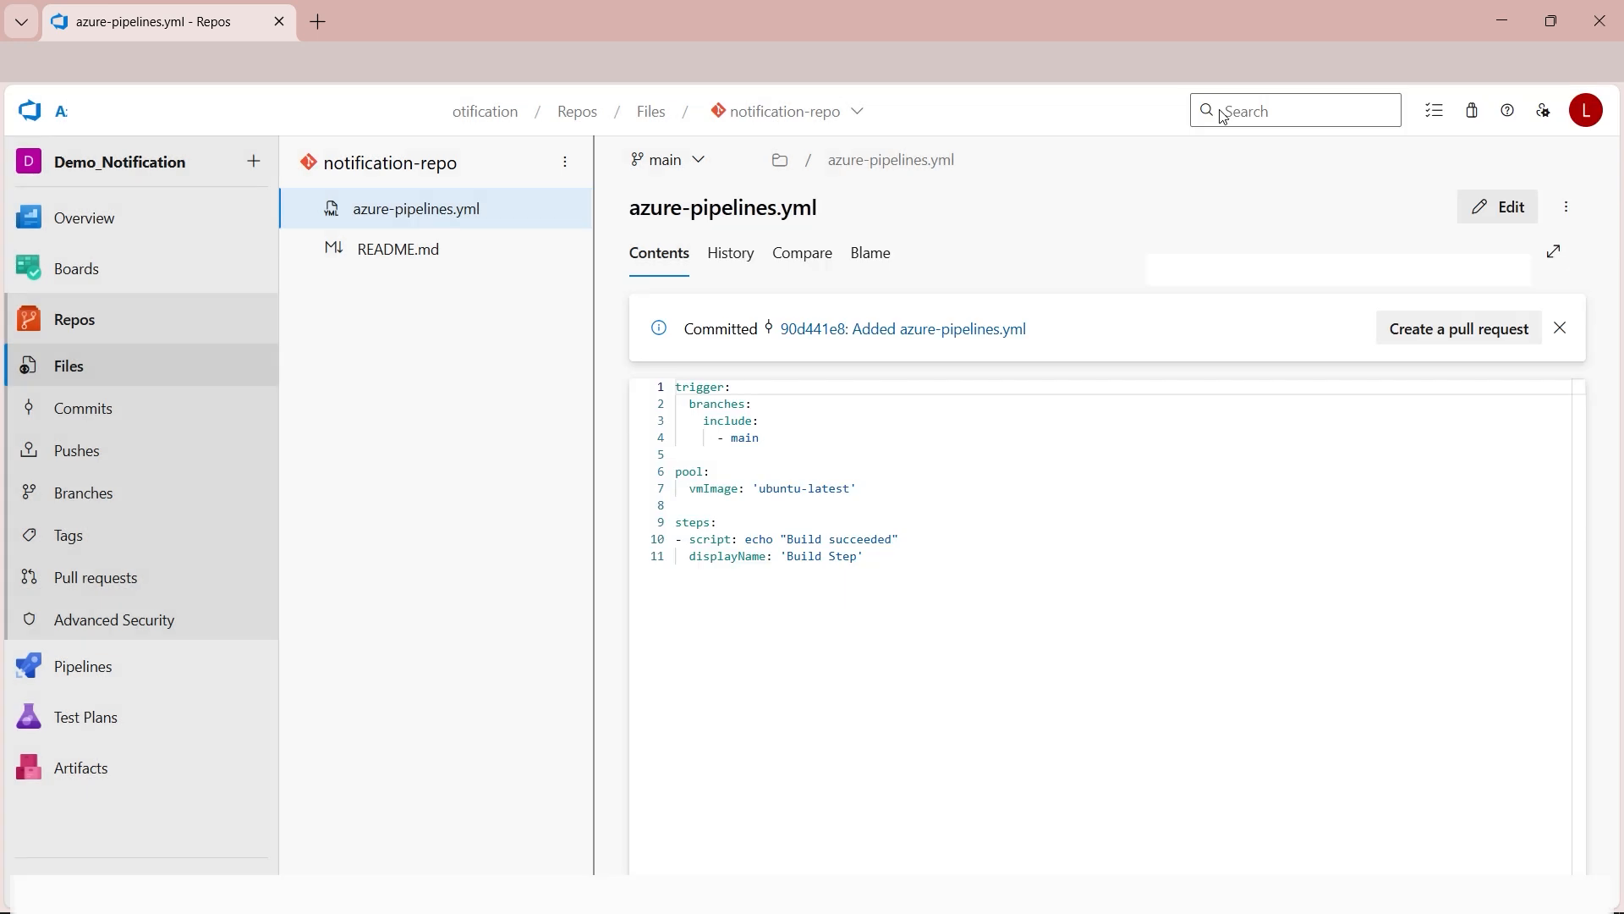
left_click(1435, 338)
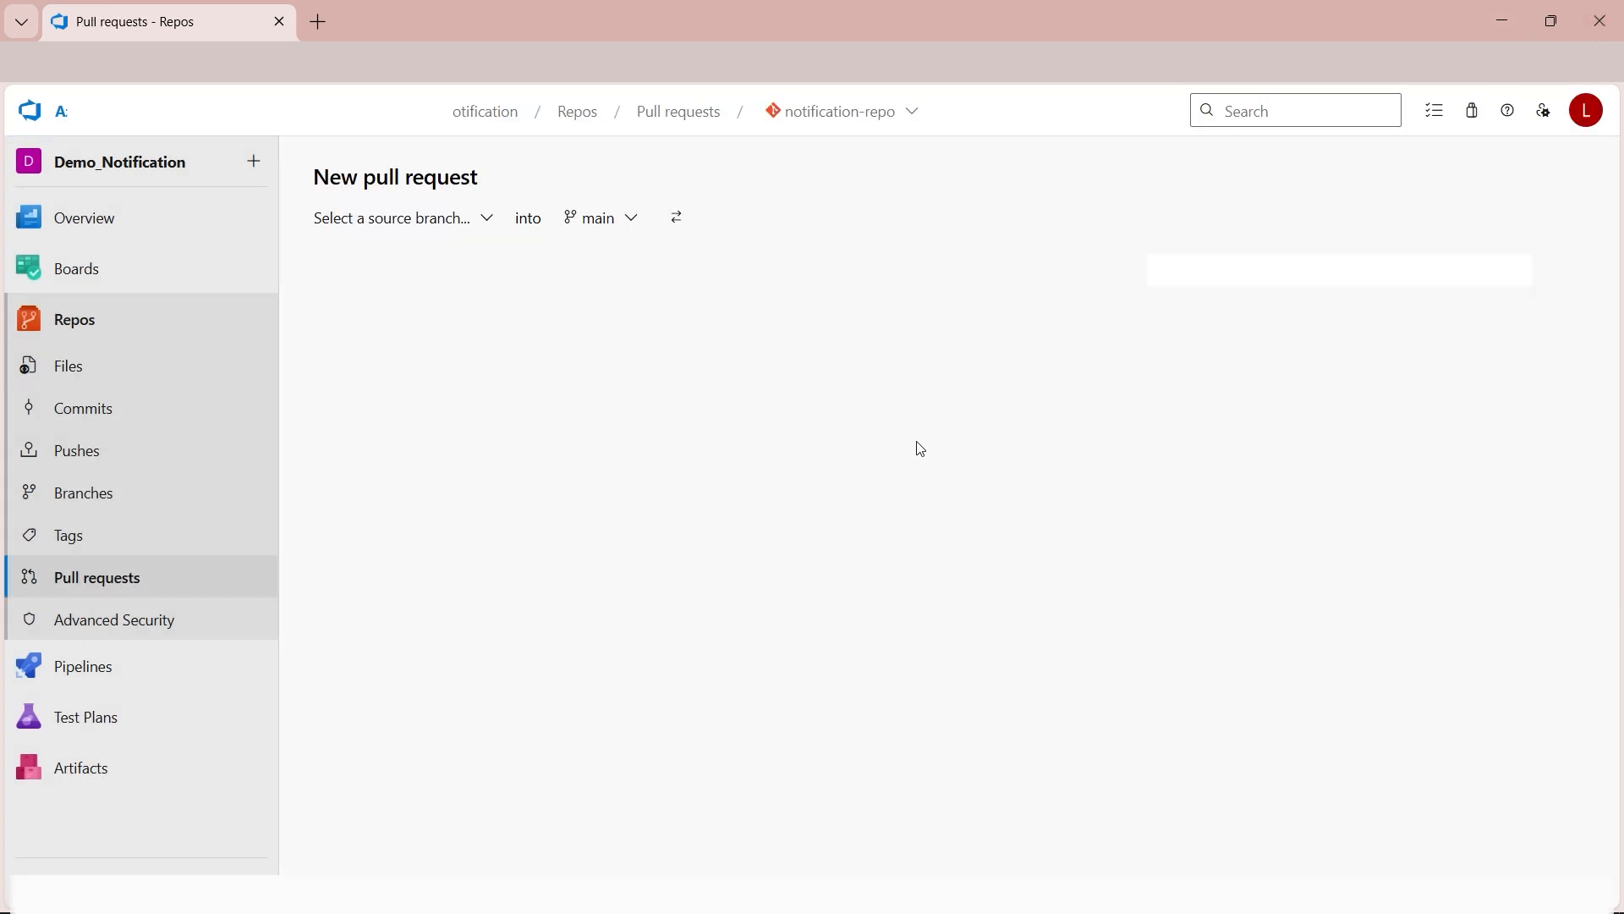
left_click(195, 595)
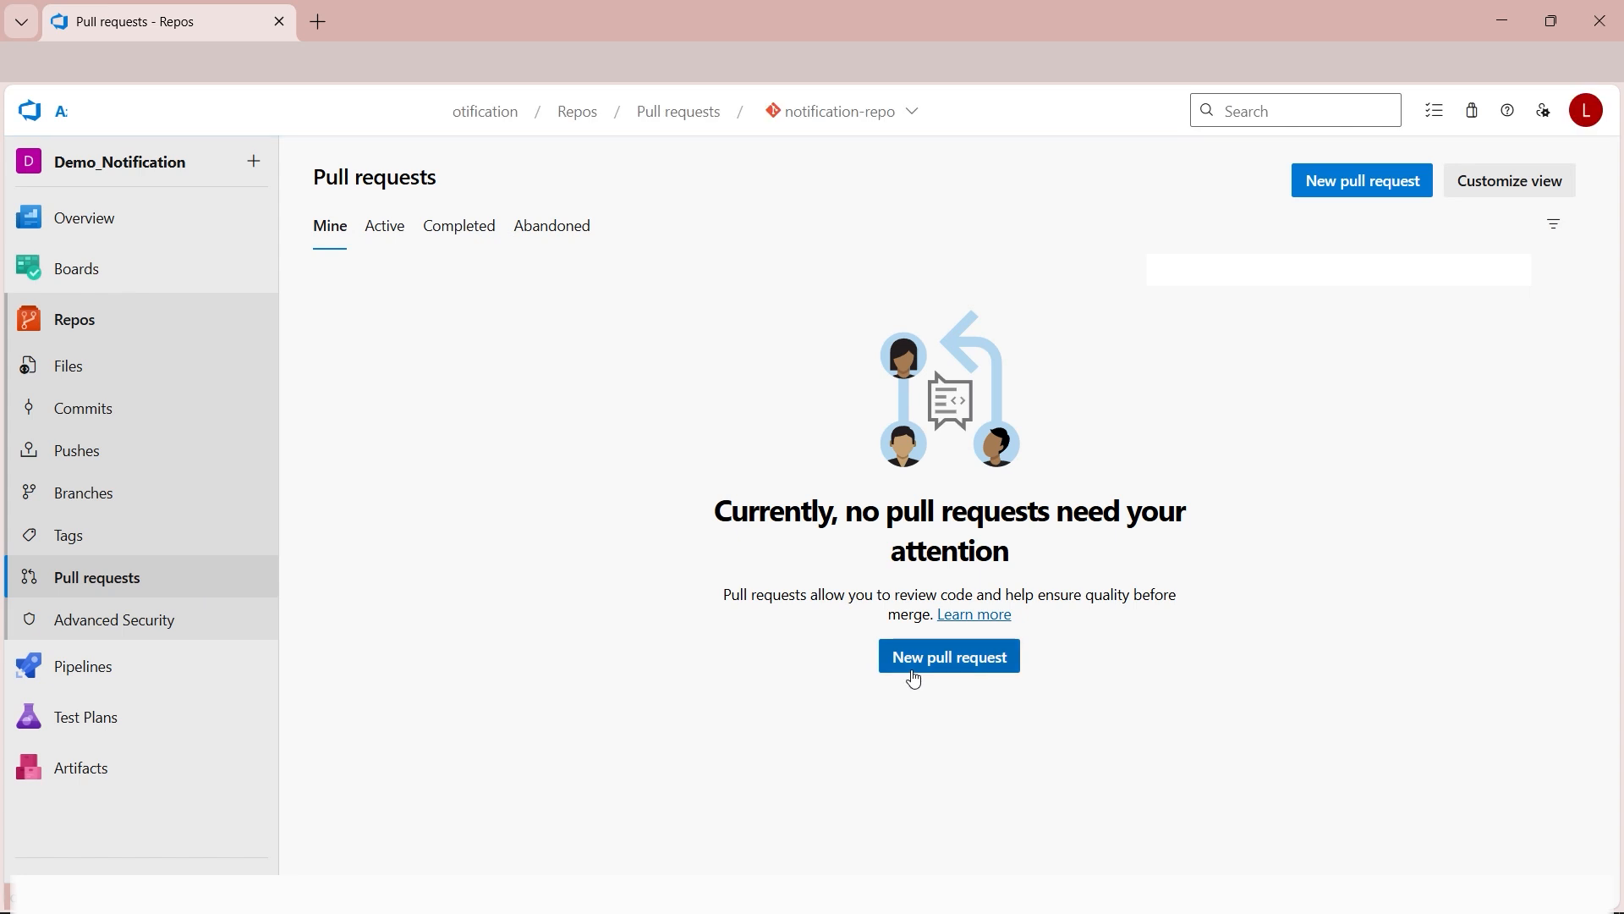
left_click(948, 667)
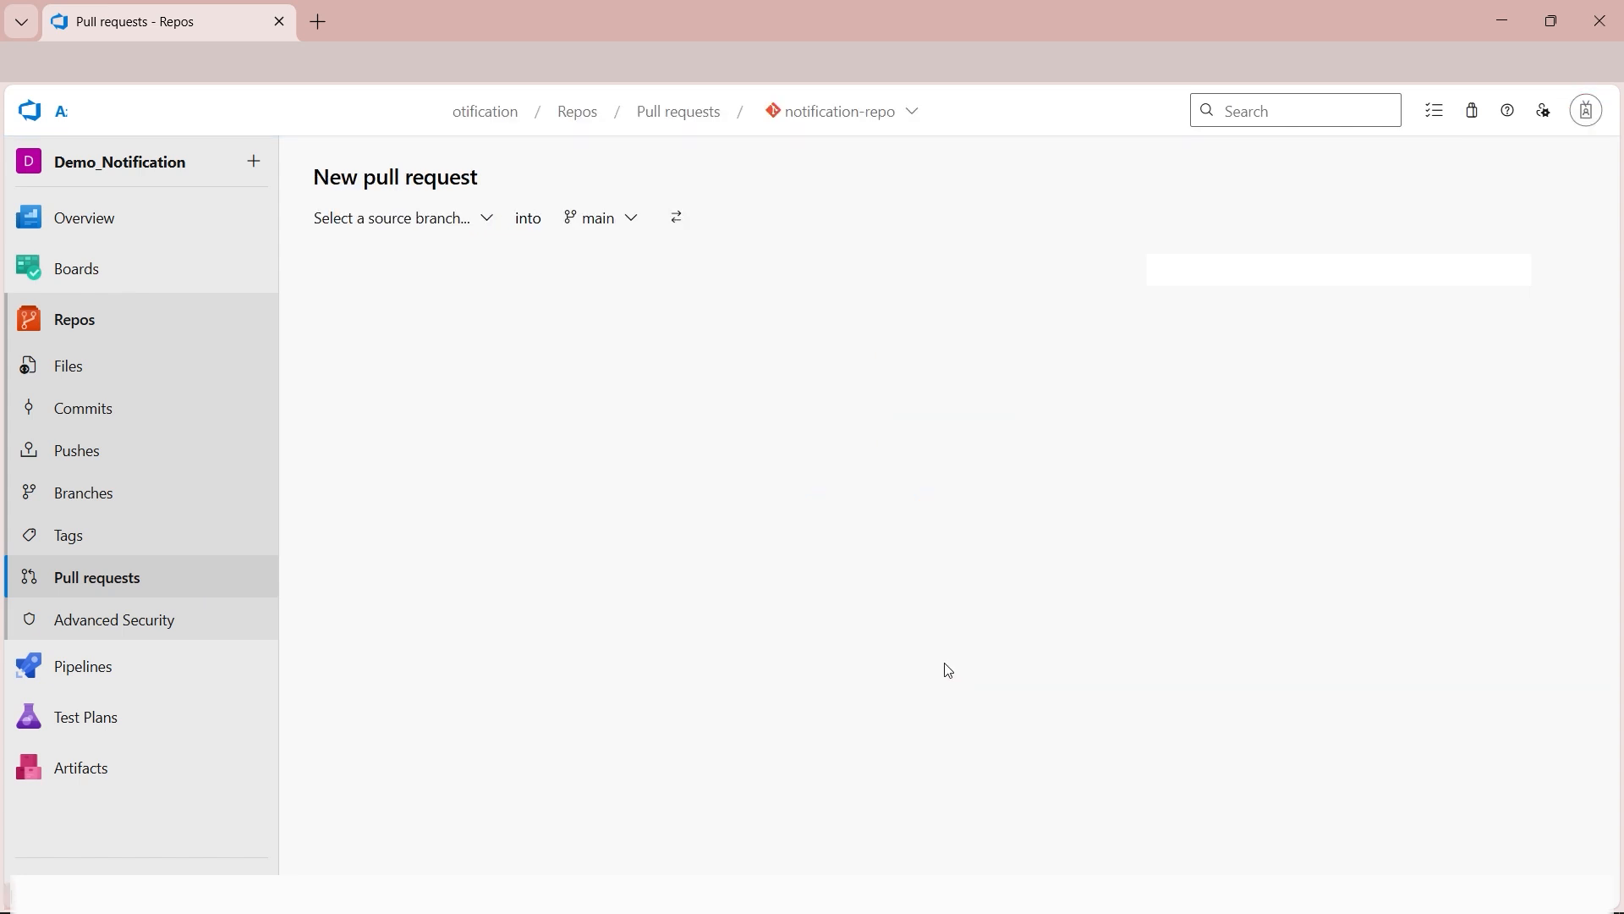
left_click(618, 222)
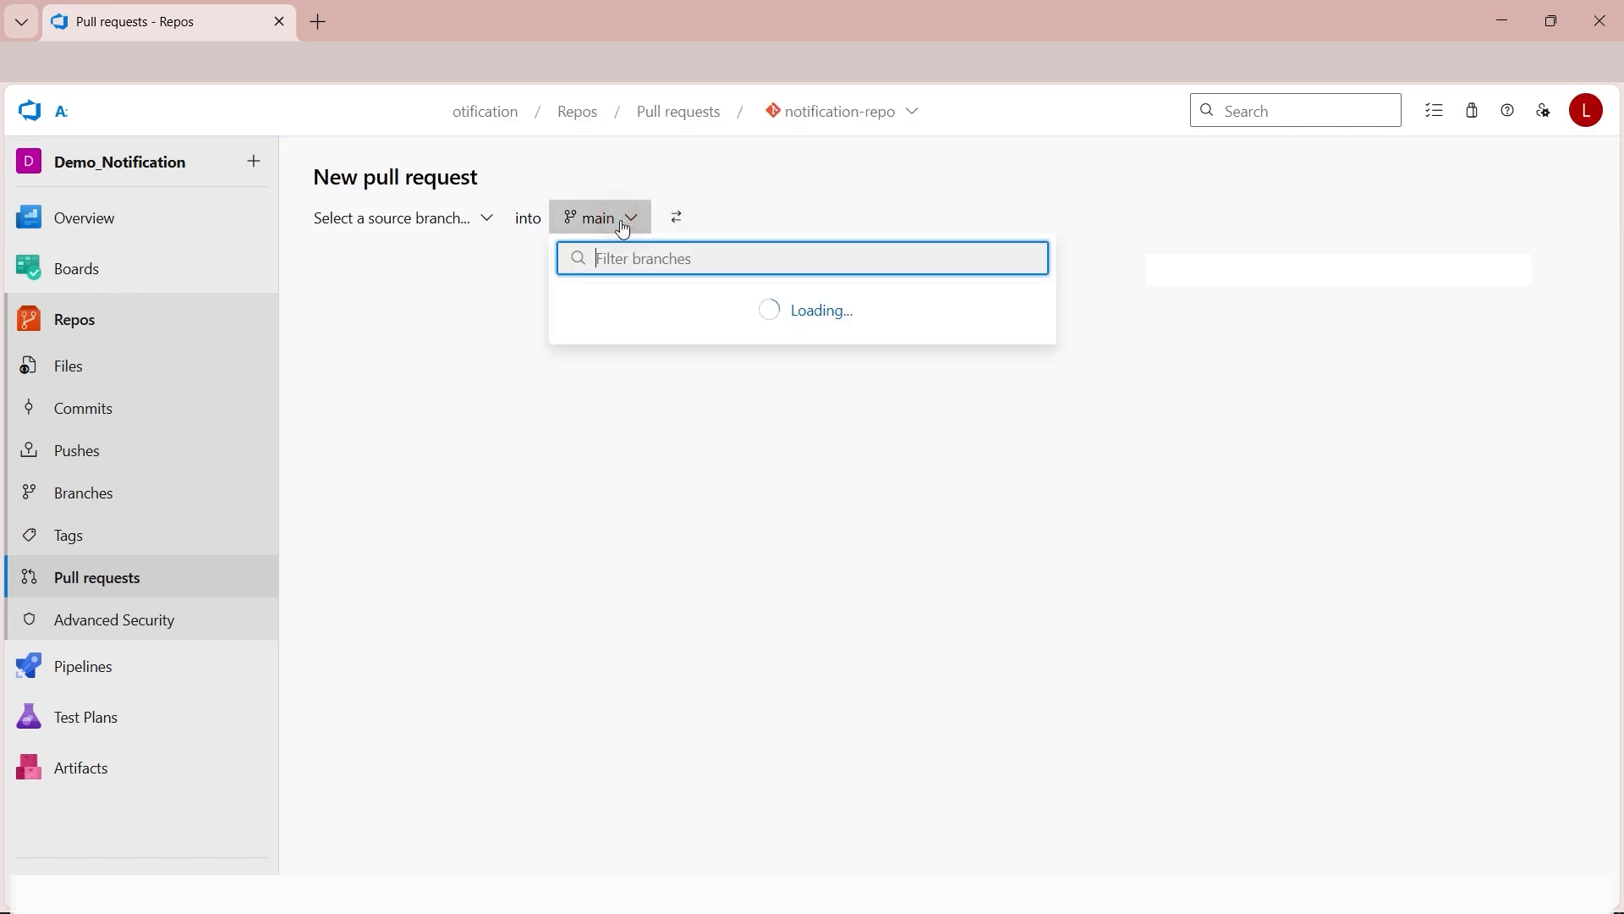
left_click(474, 432)
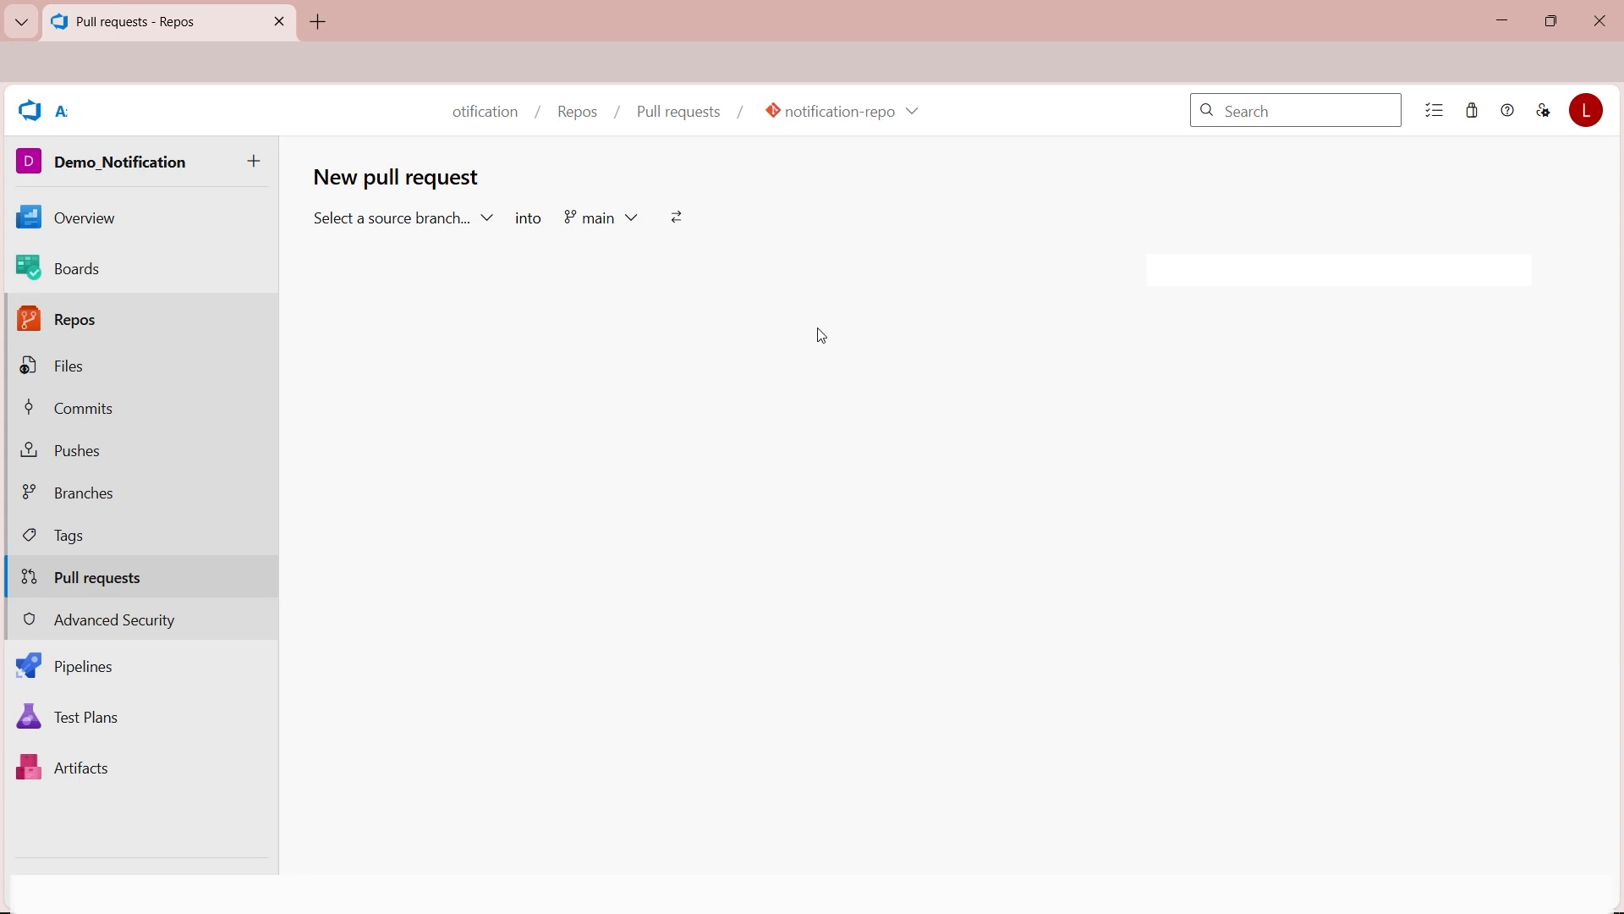
Create a branch named feature-branch based on main, linked to the work item Task 1: Add a login page.
left_click(701, 159)
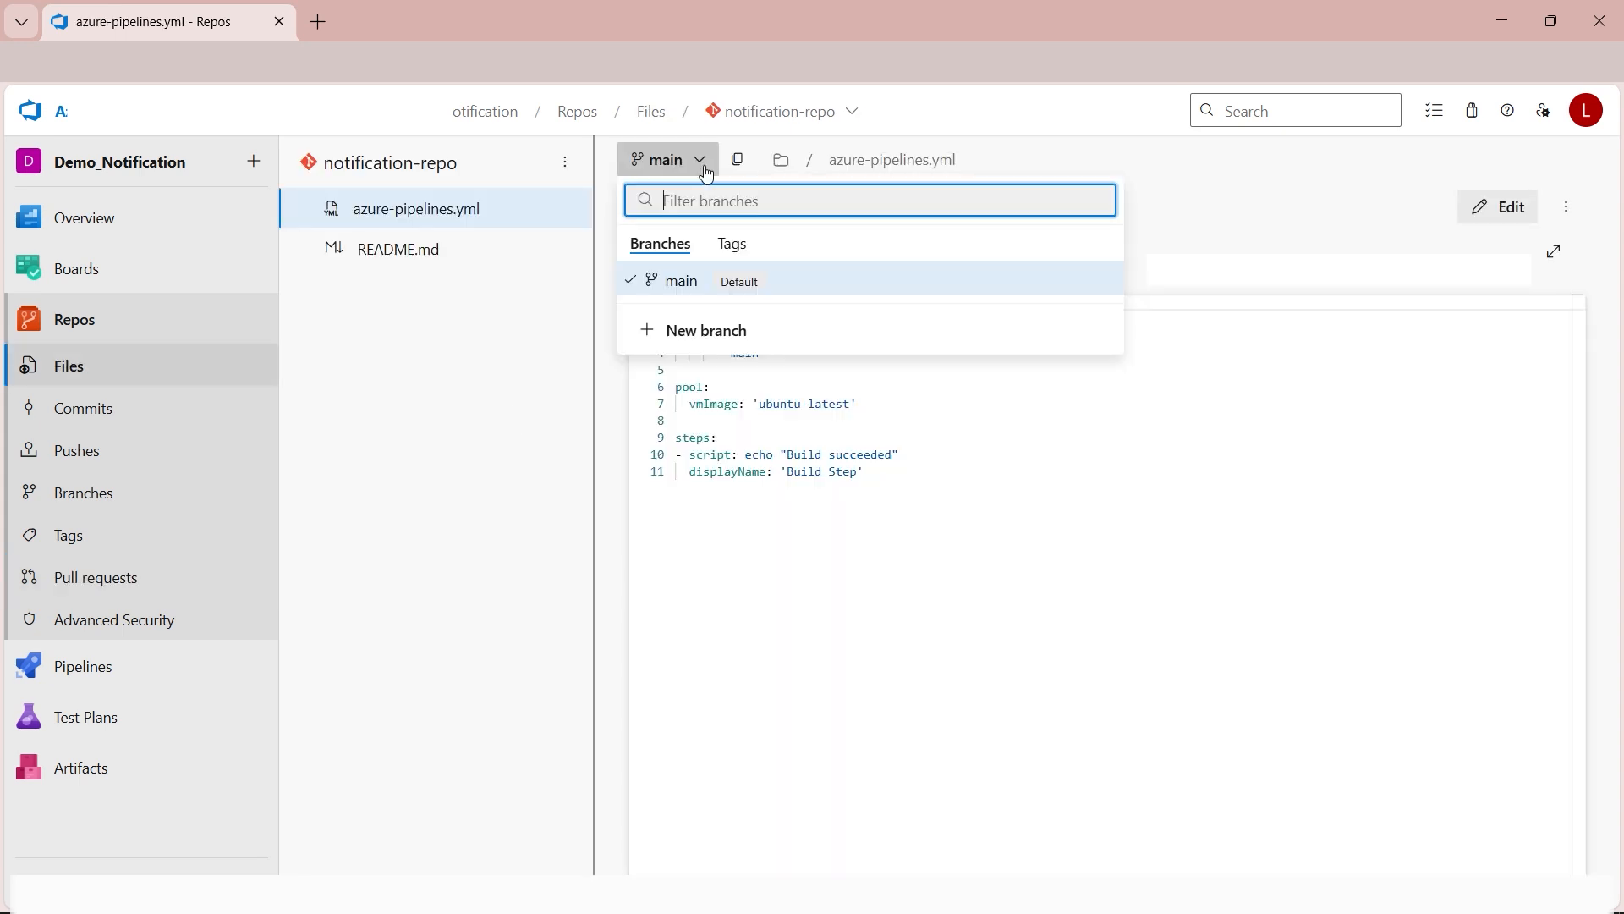
left_click(684, 338)
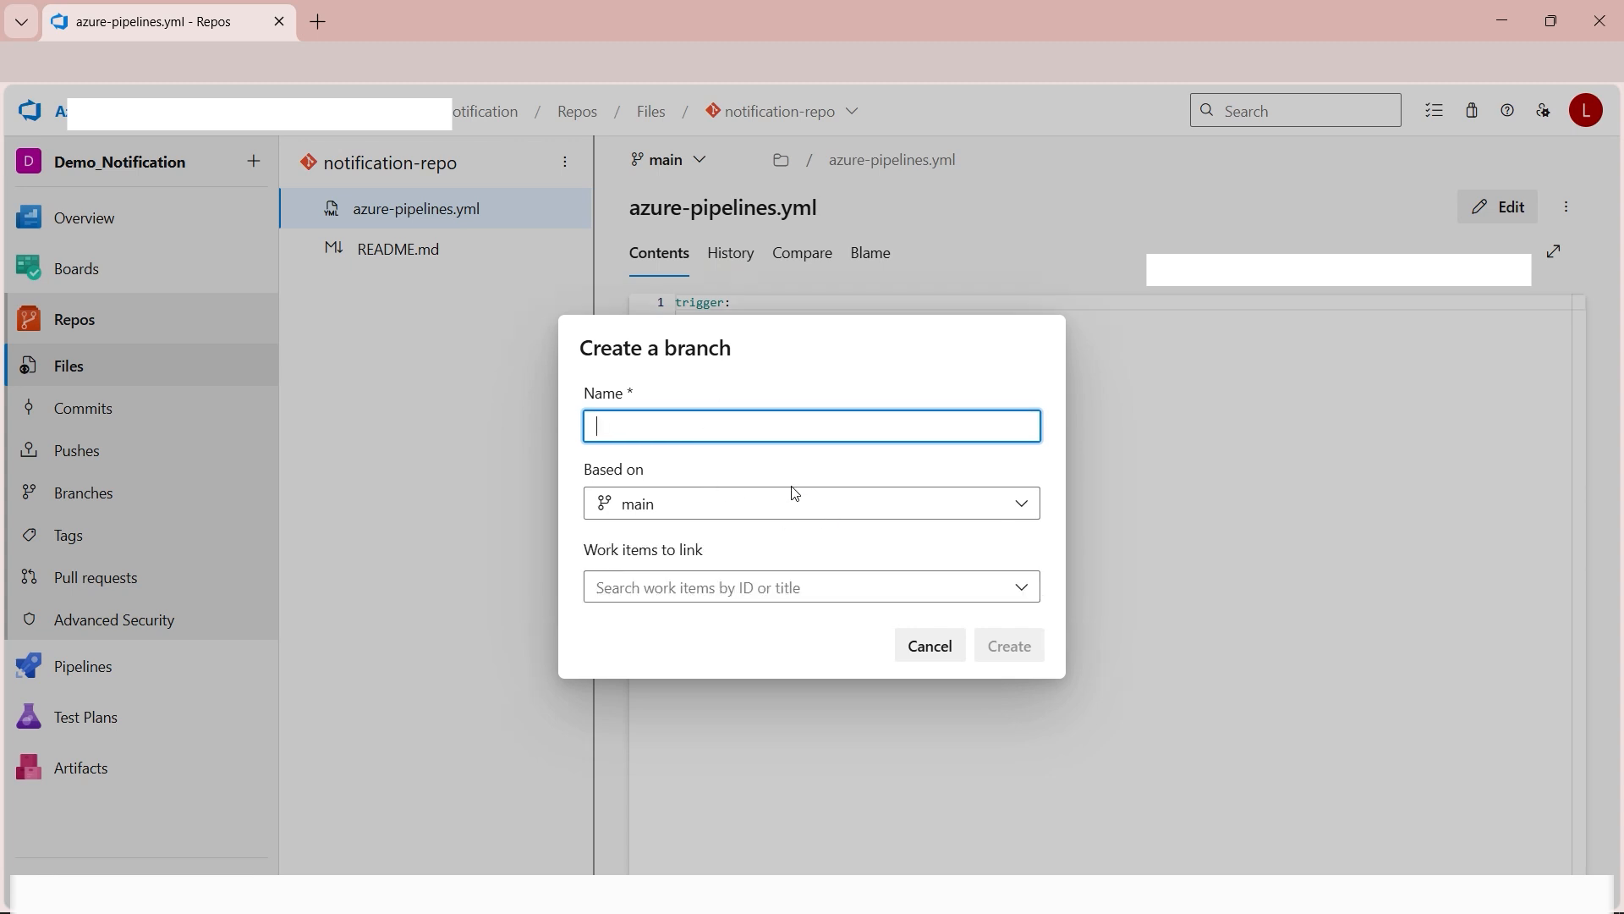
type("feature-branch")
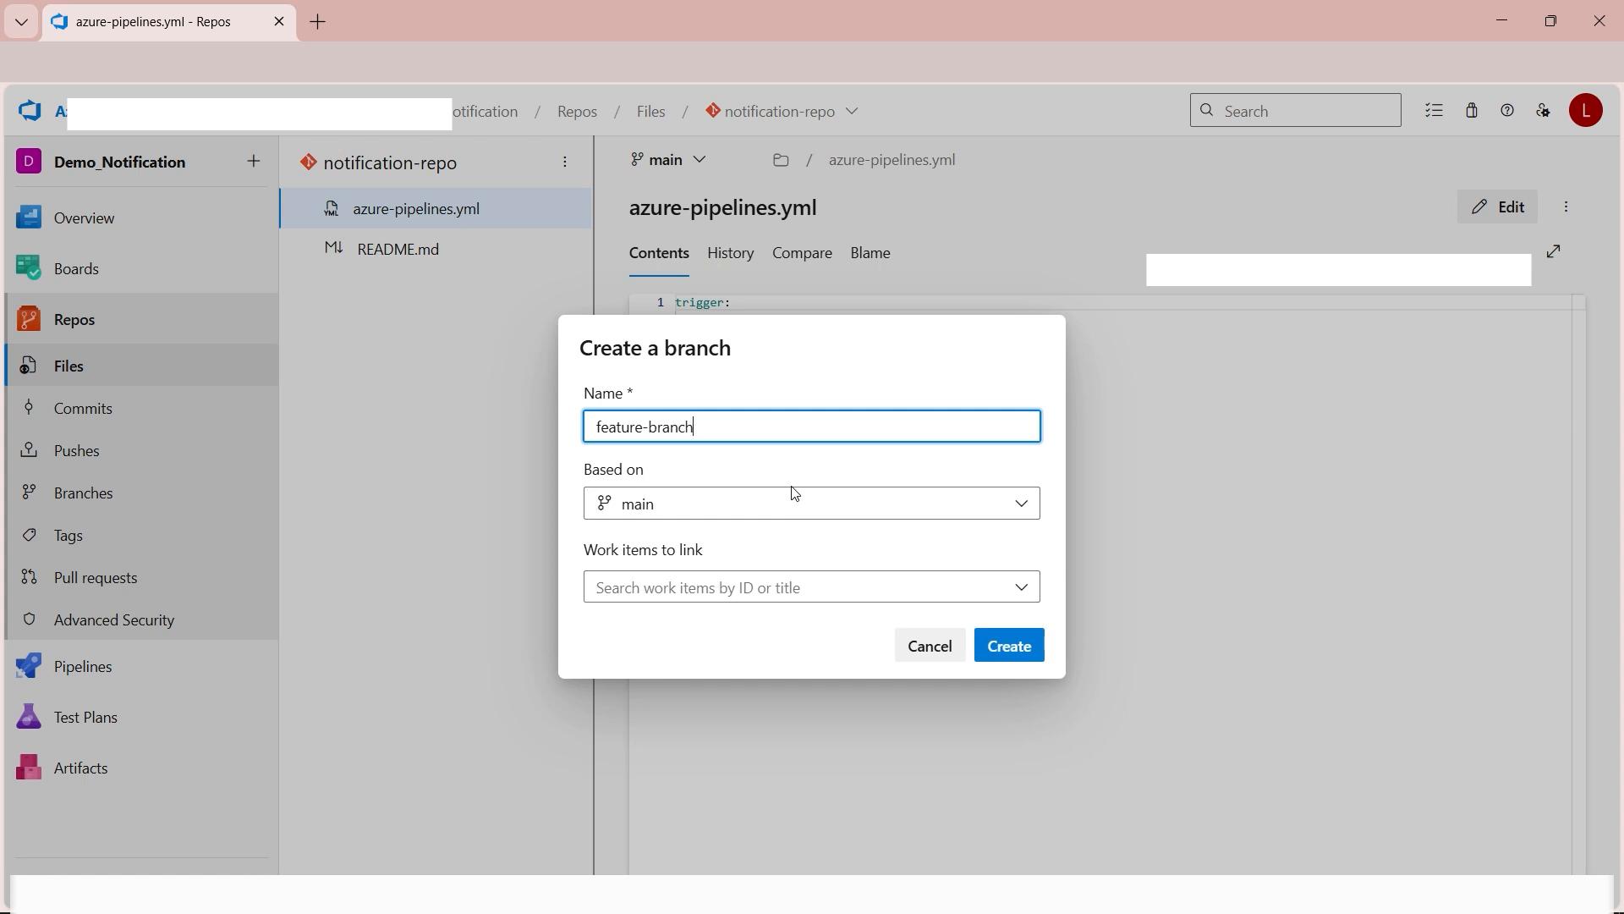
left_click(1022, 590)
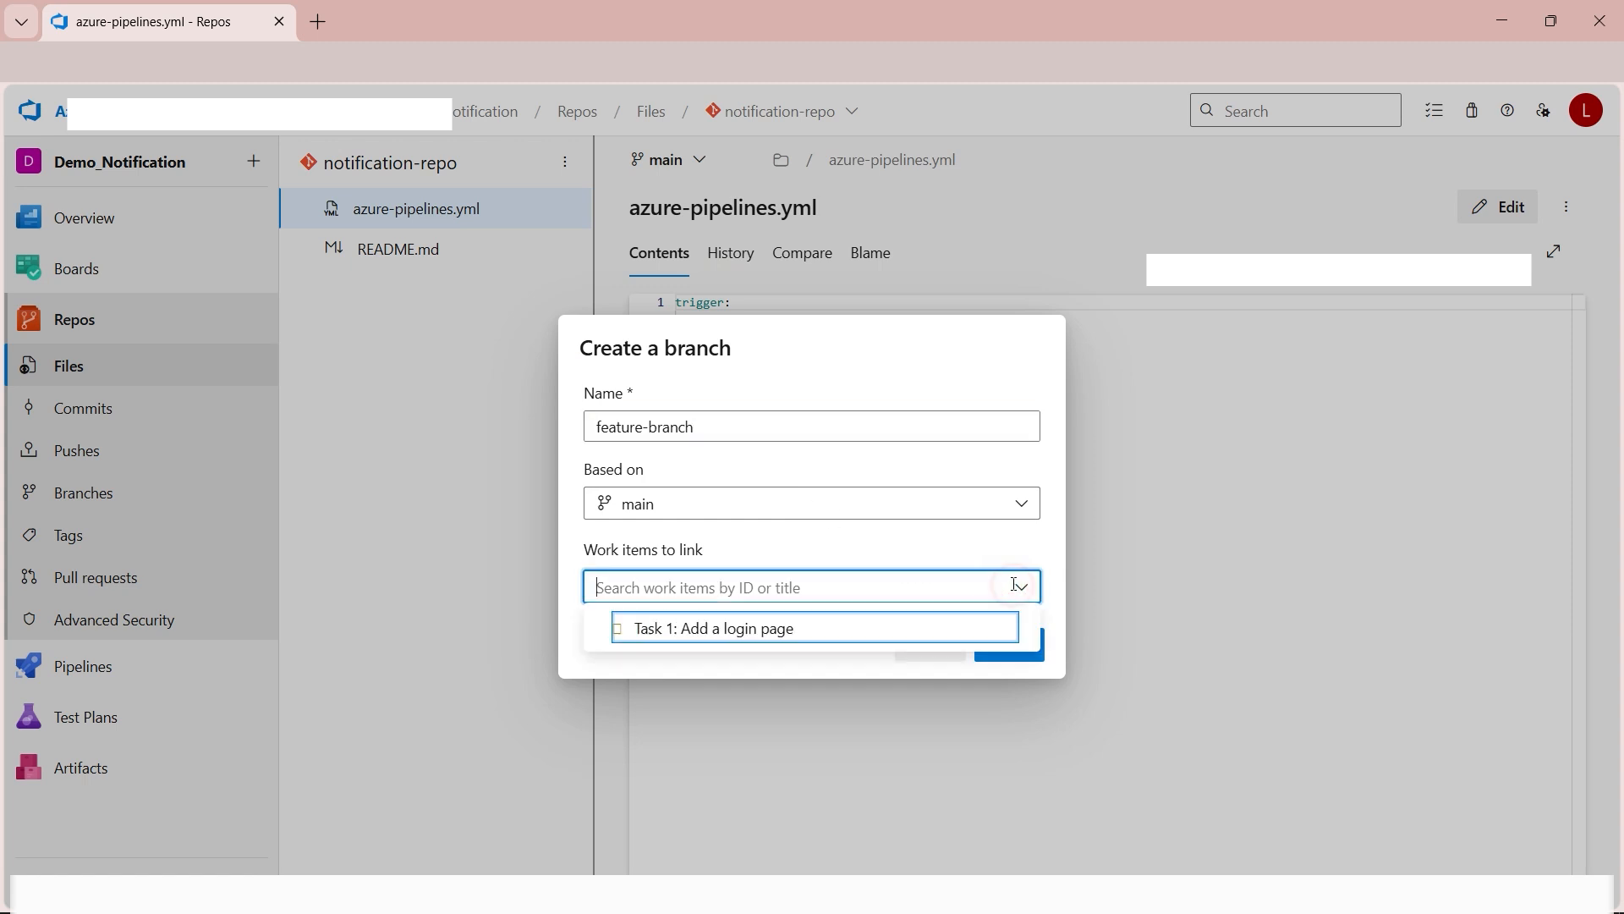
left_click(834, 627)
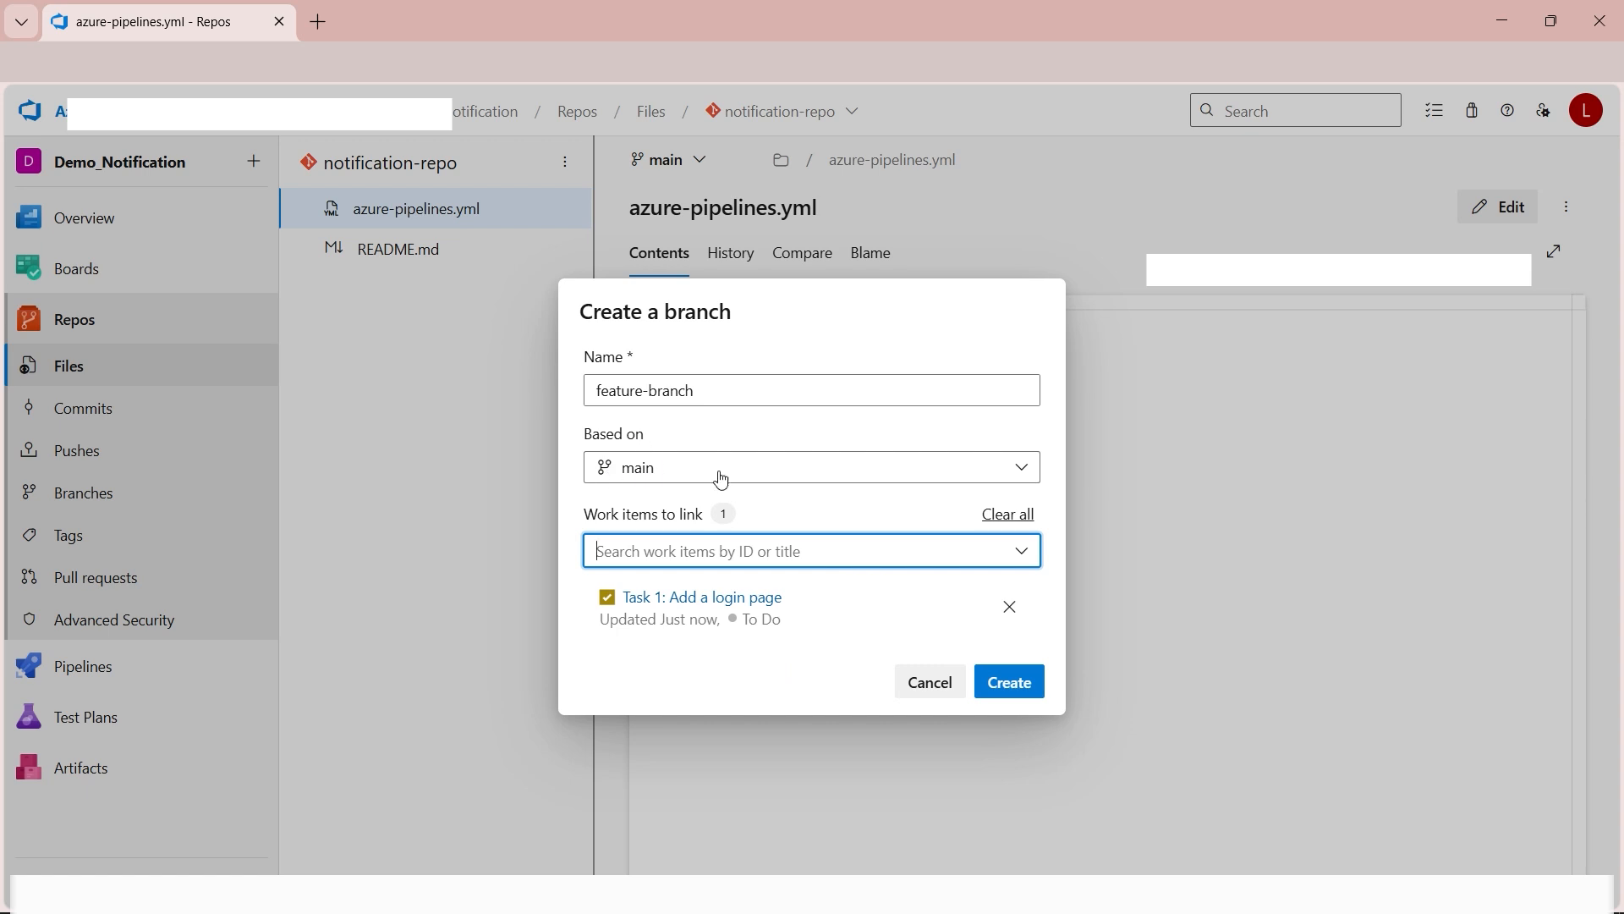
left_click(1016, 687)
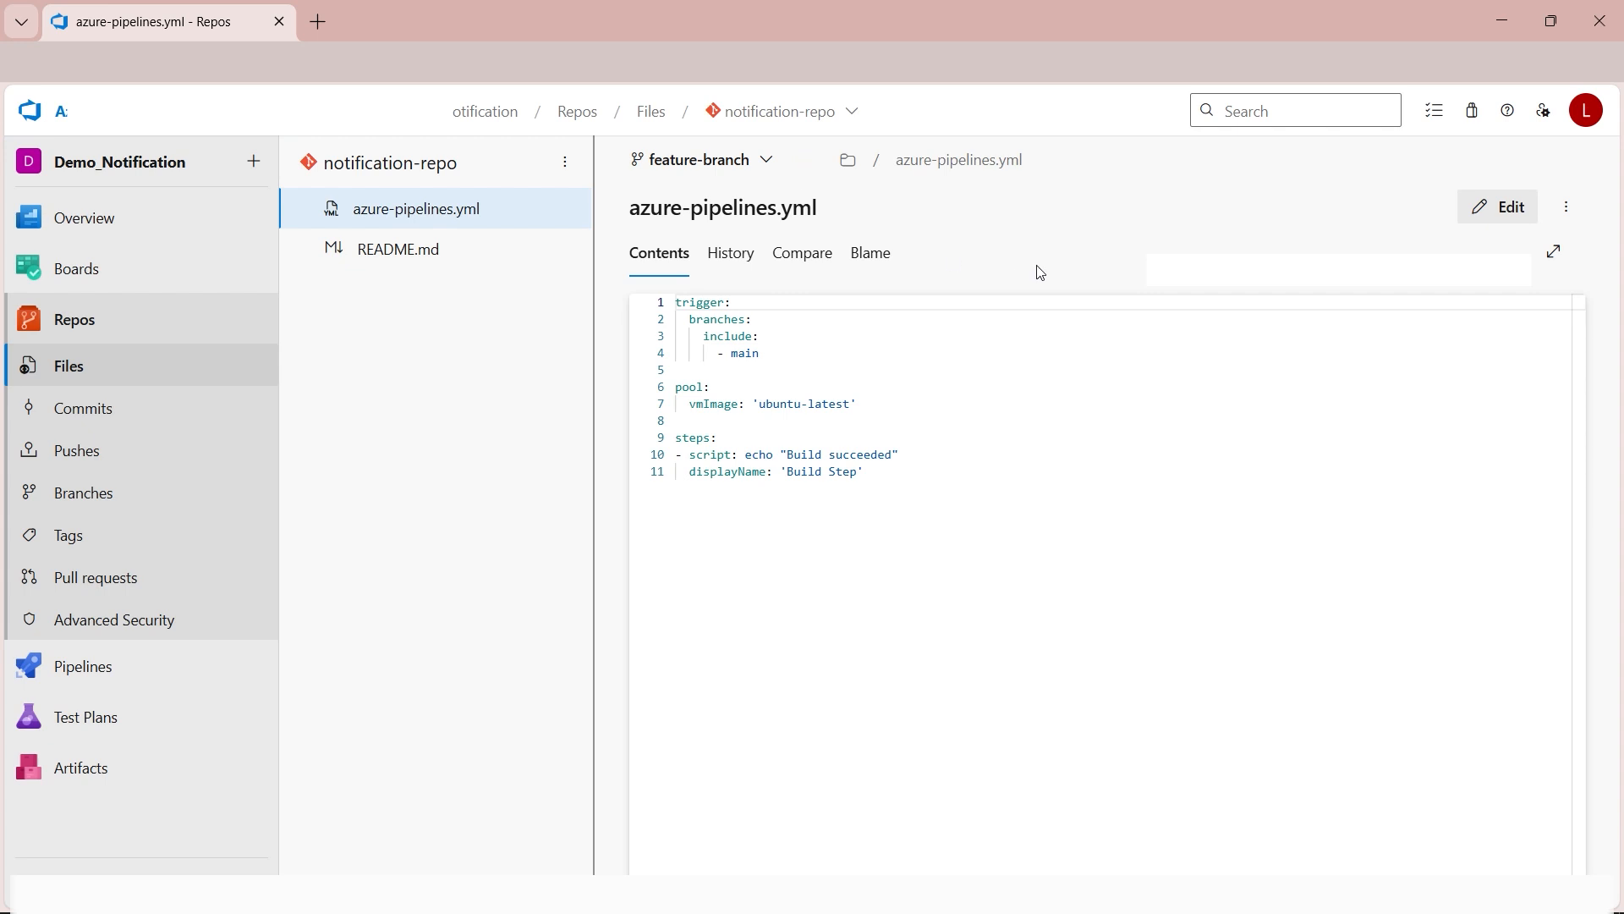
left_click(1006, 634)
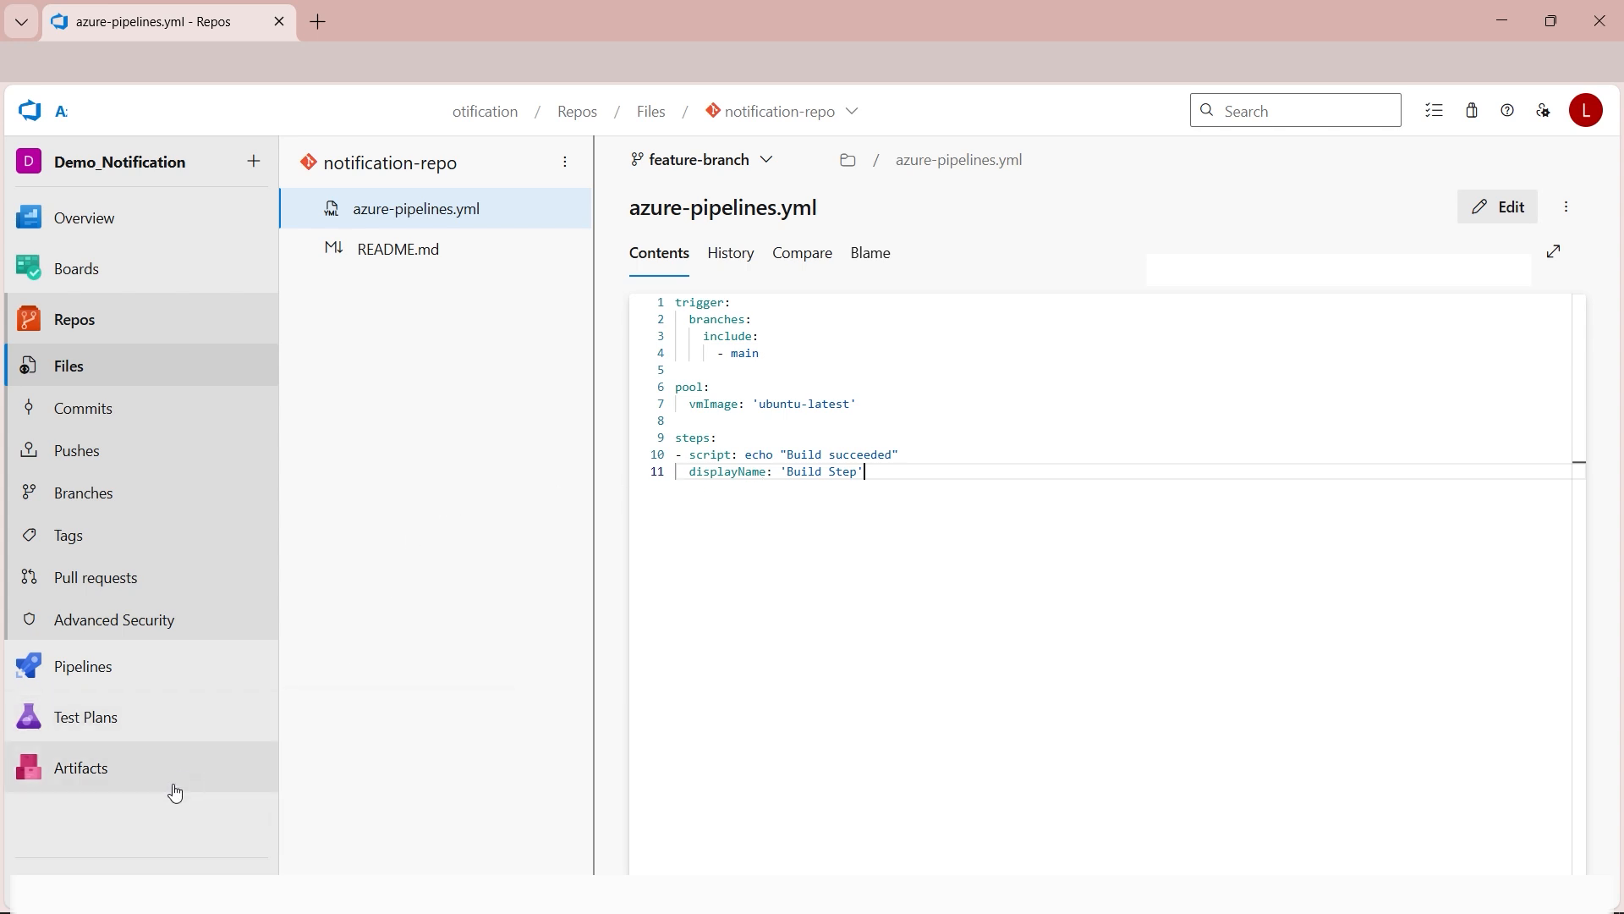
Add a team notification subscription in the project settings from the Code (Git) template "A pull request is created or updated", keeping its default options.
left_click(123, 869)
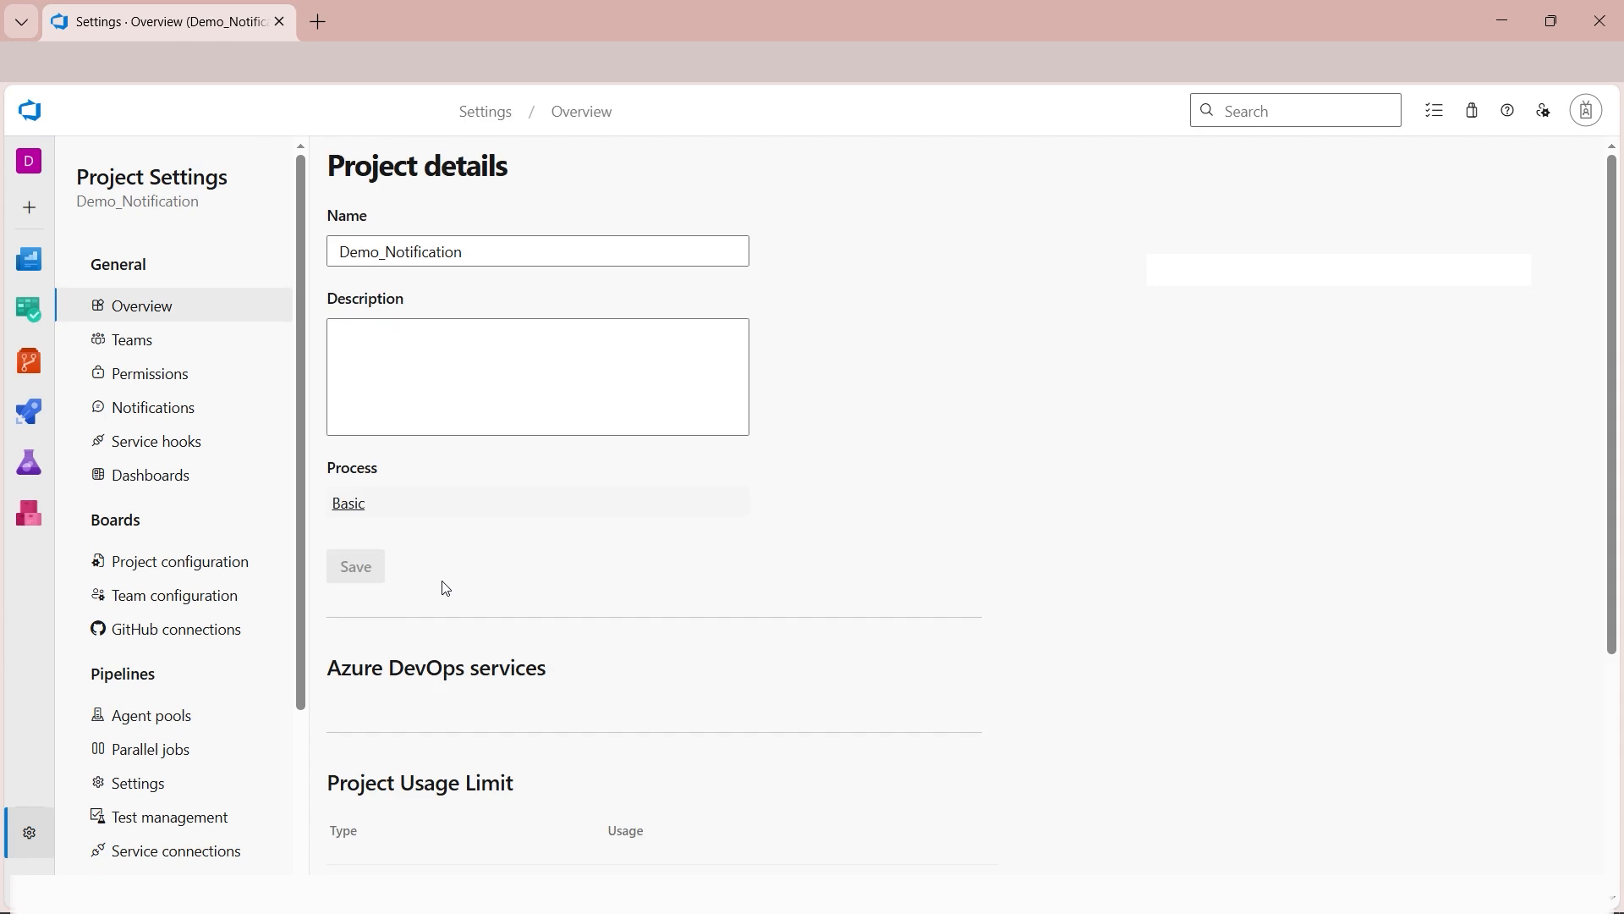
left_click(165, 411)
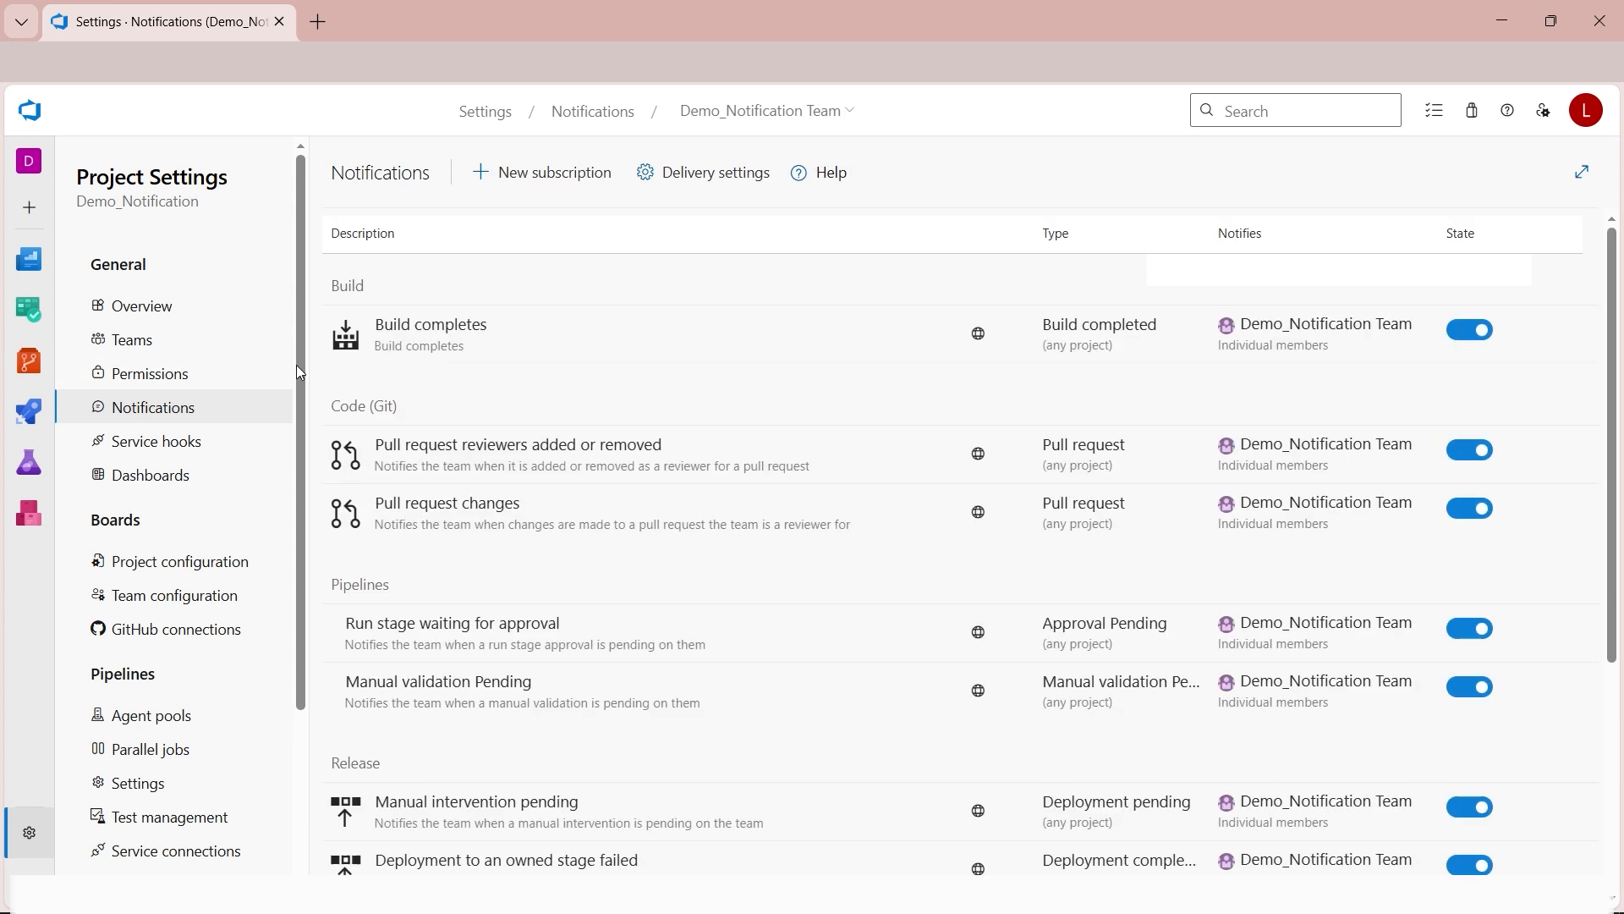
left_click(521, 178)
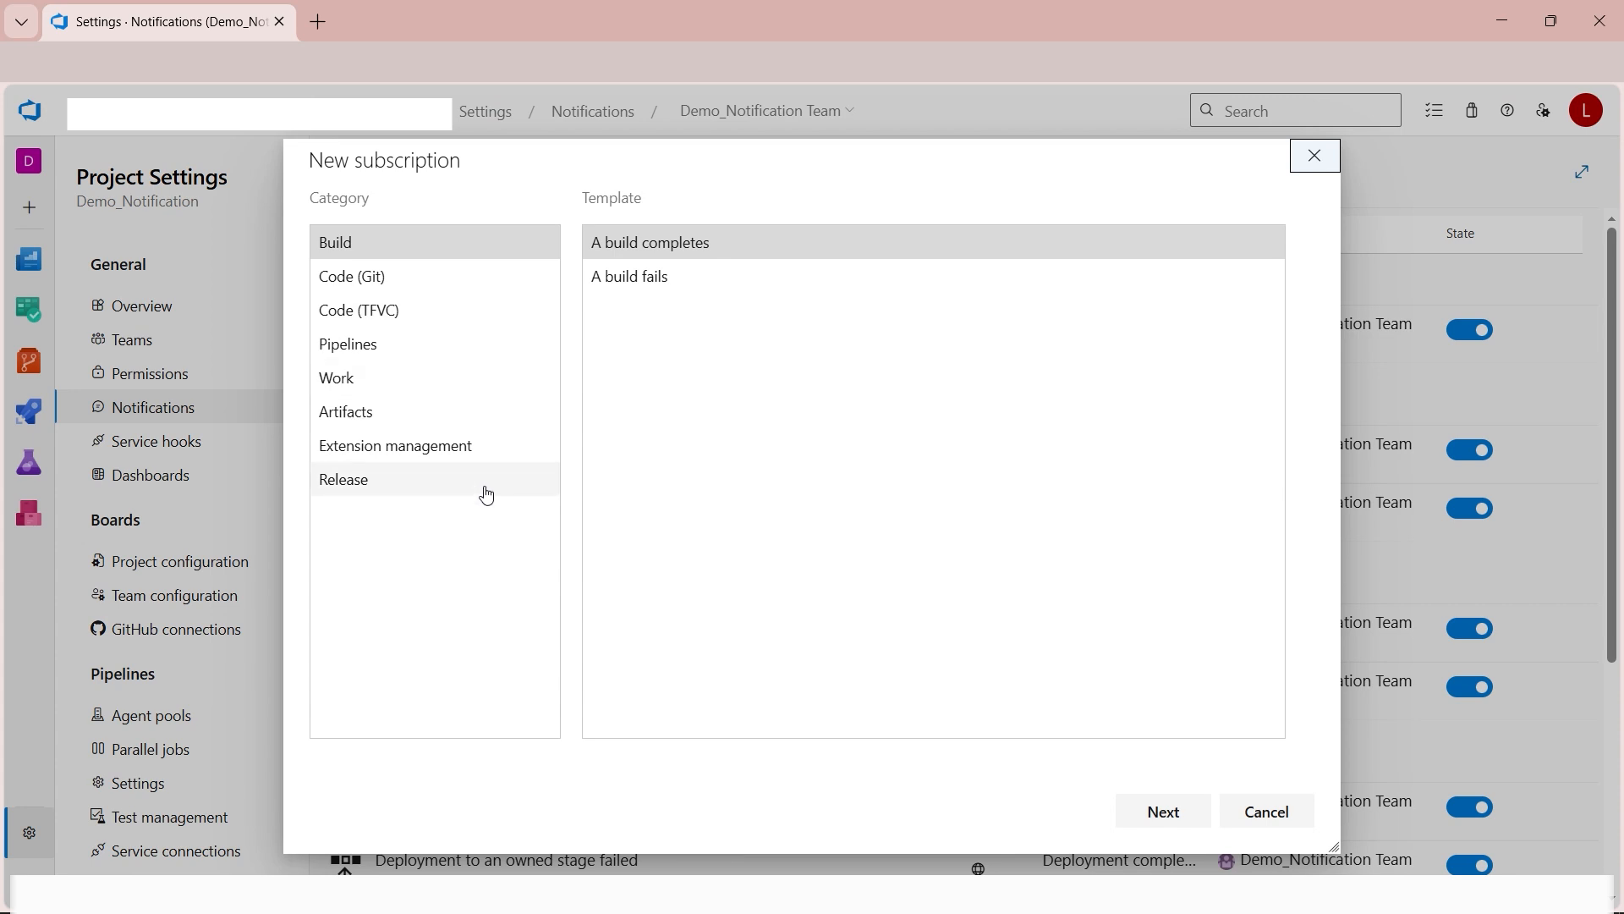
left_click(415, 286)
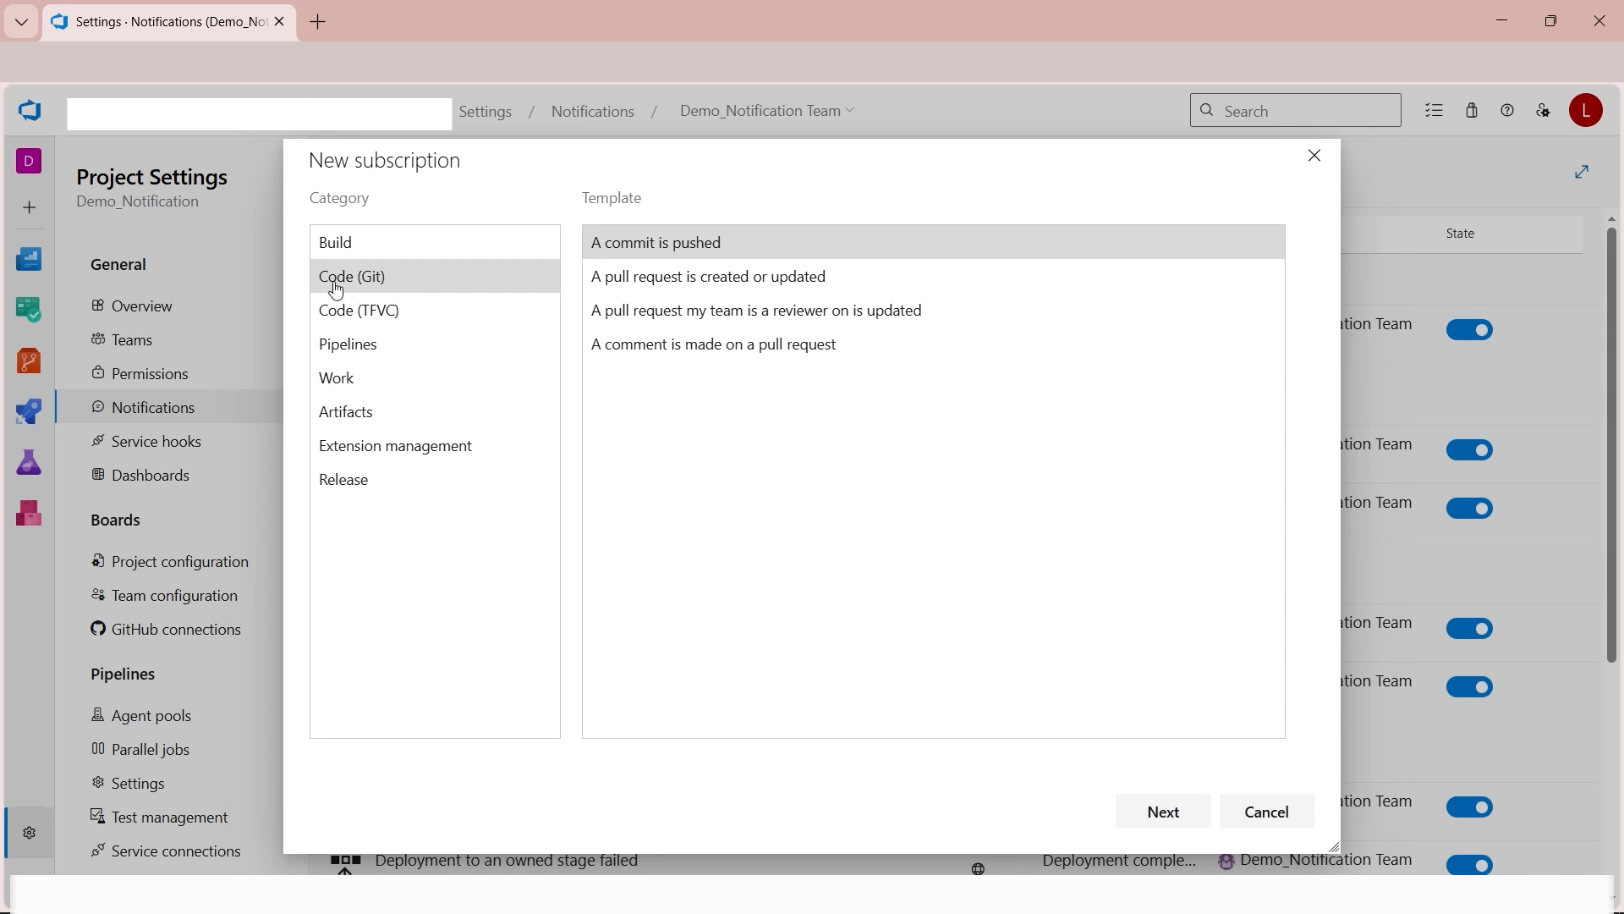
left_click(626, 290)
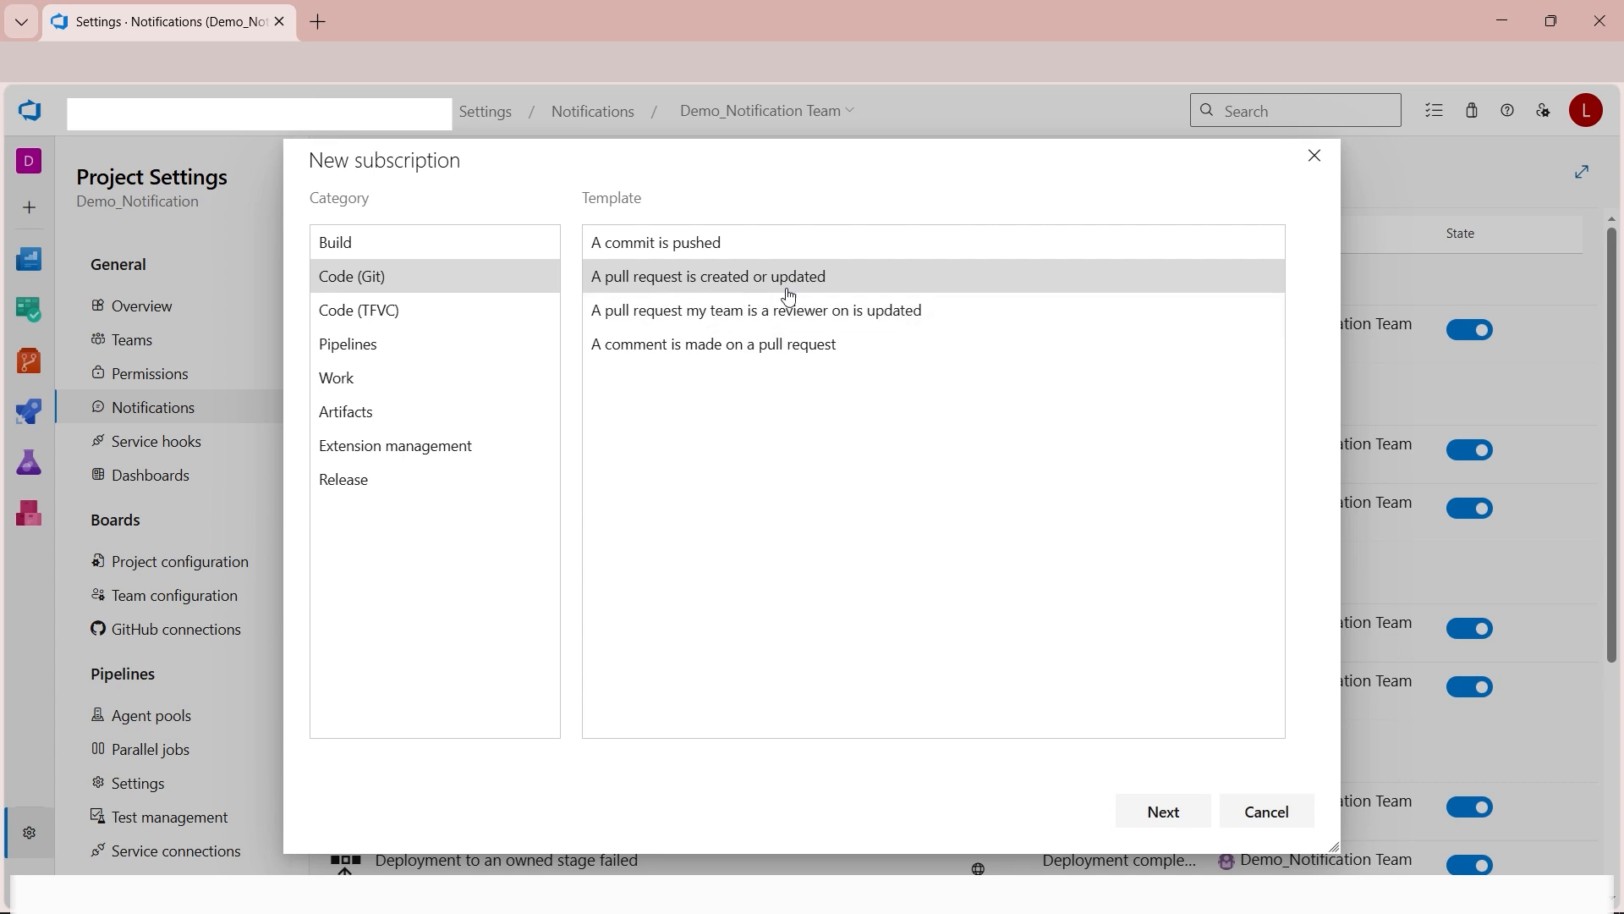
left_click(1164, 810)
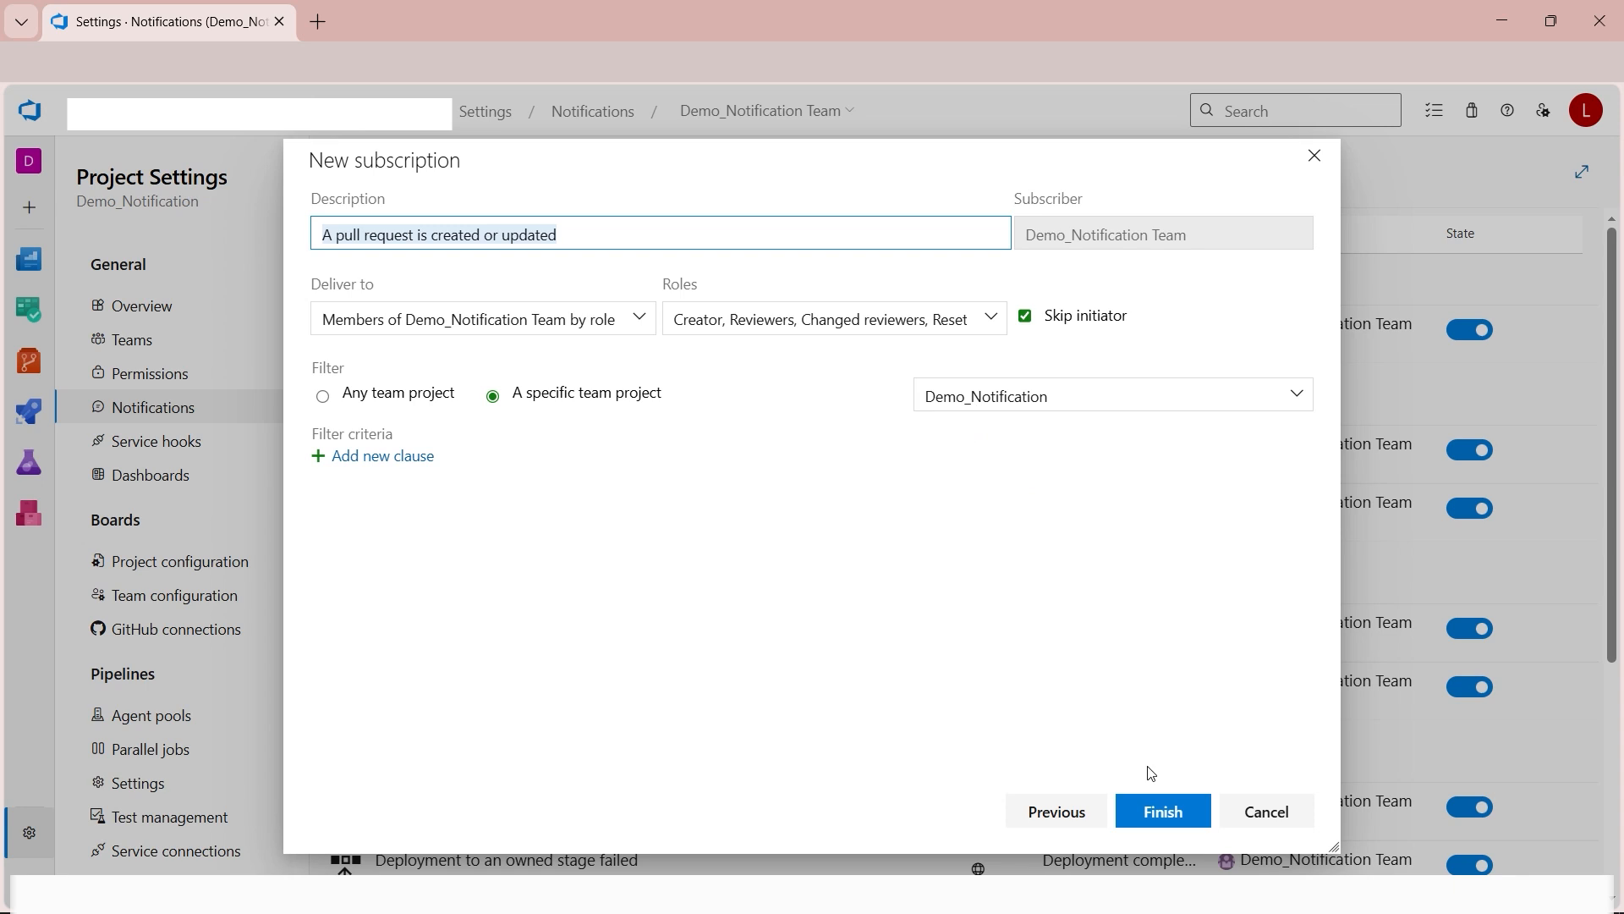
left_click(1155, 810)
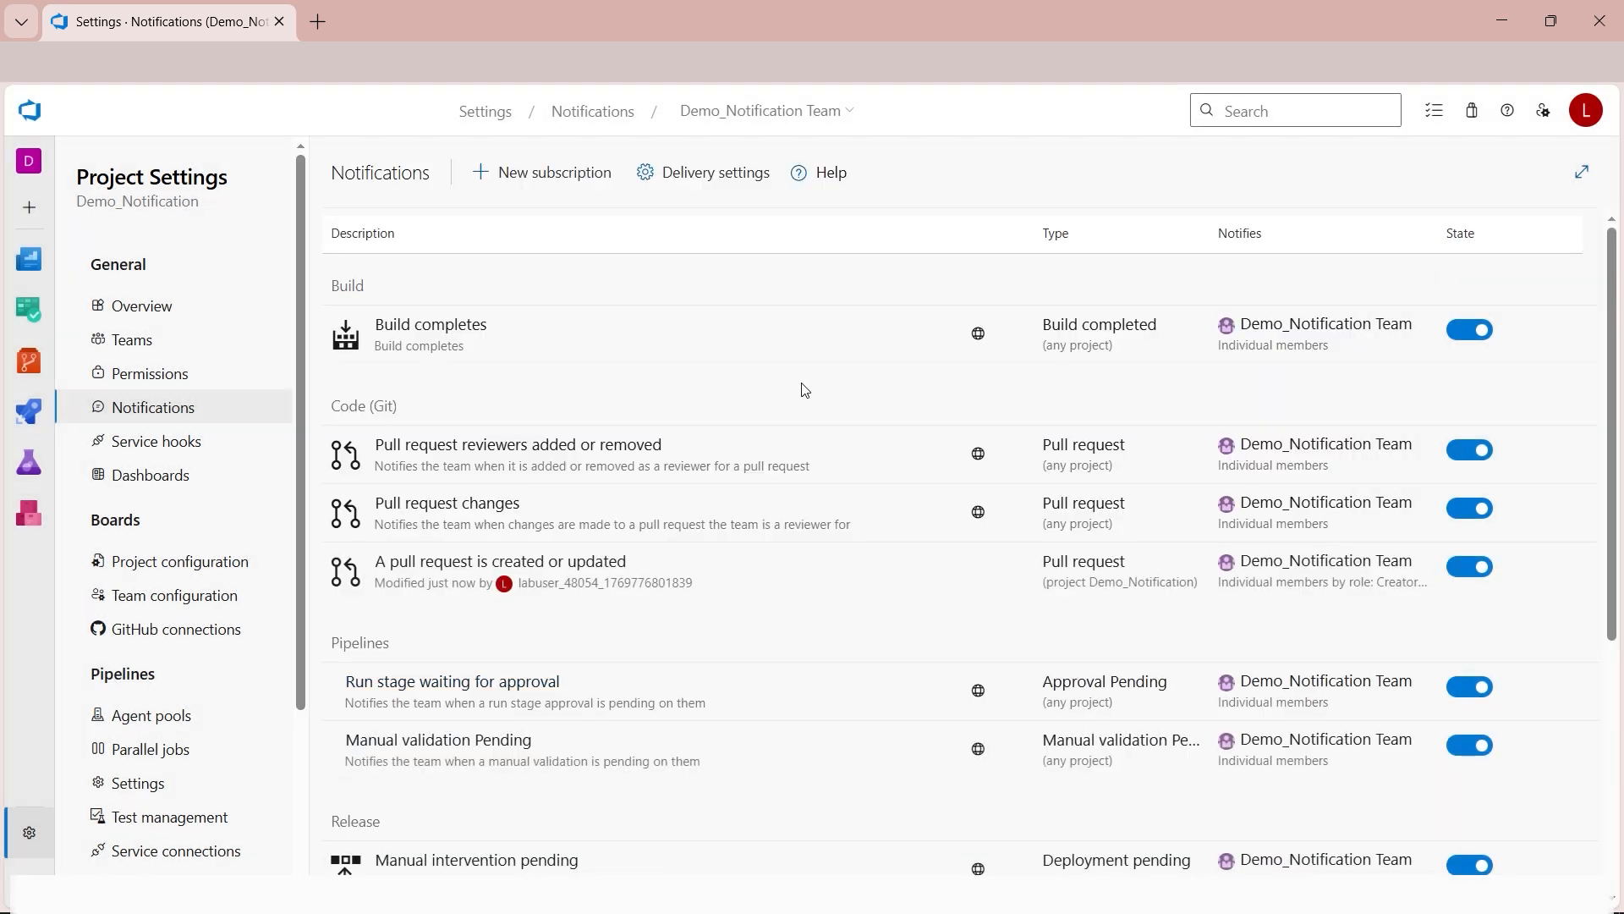
Try to start a pull request from feature-branch in notification-repo and change its target branch.
mouse_move(31, 364)
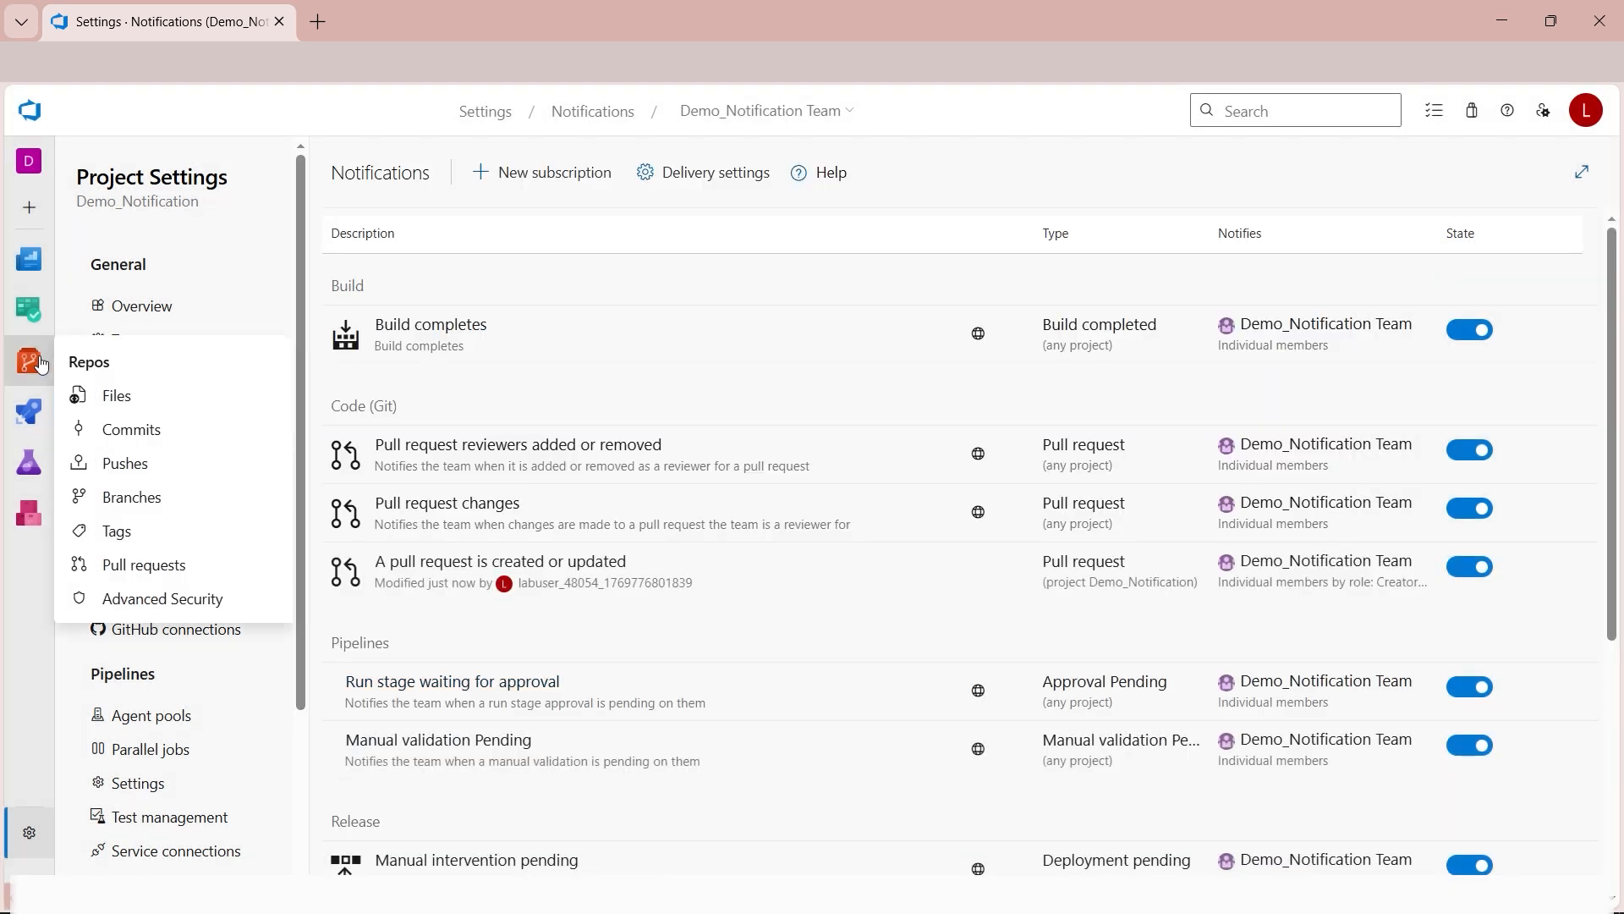
left_click(33, 374)
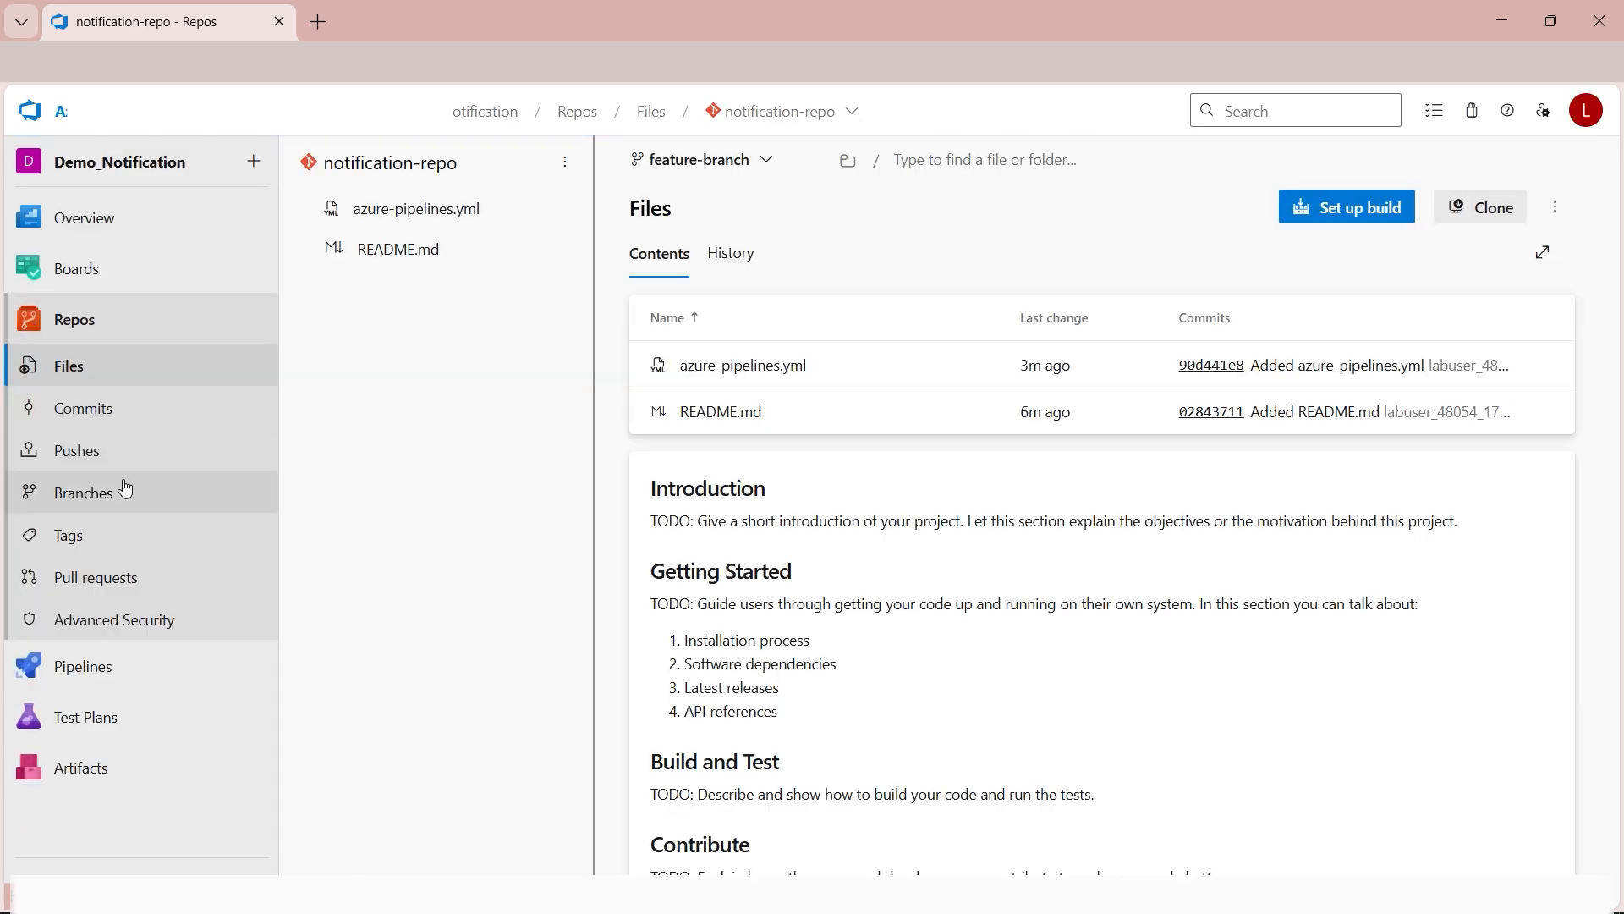
left_click(105, 590)
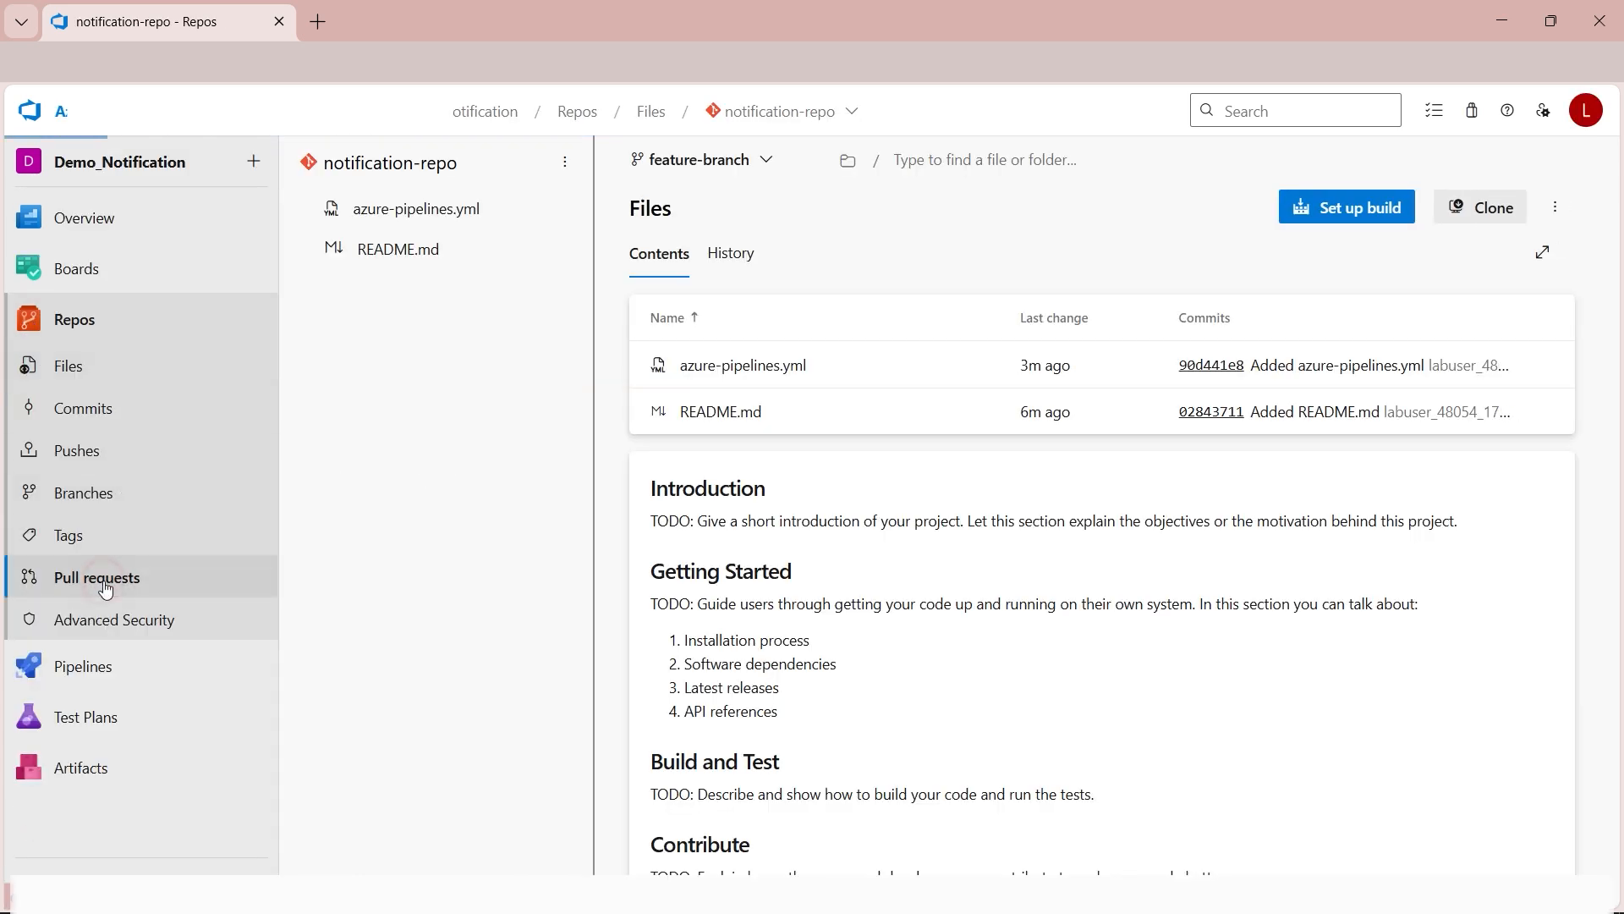
left_click(1011, 667)
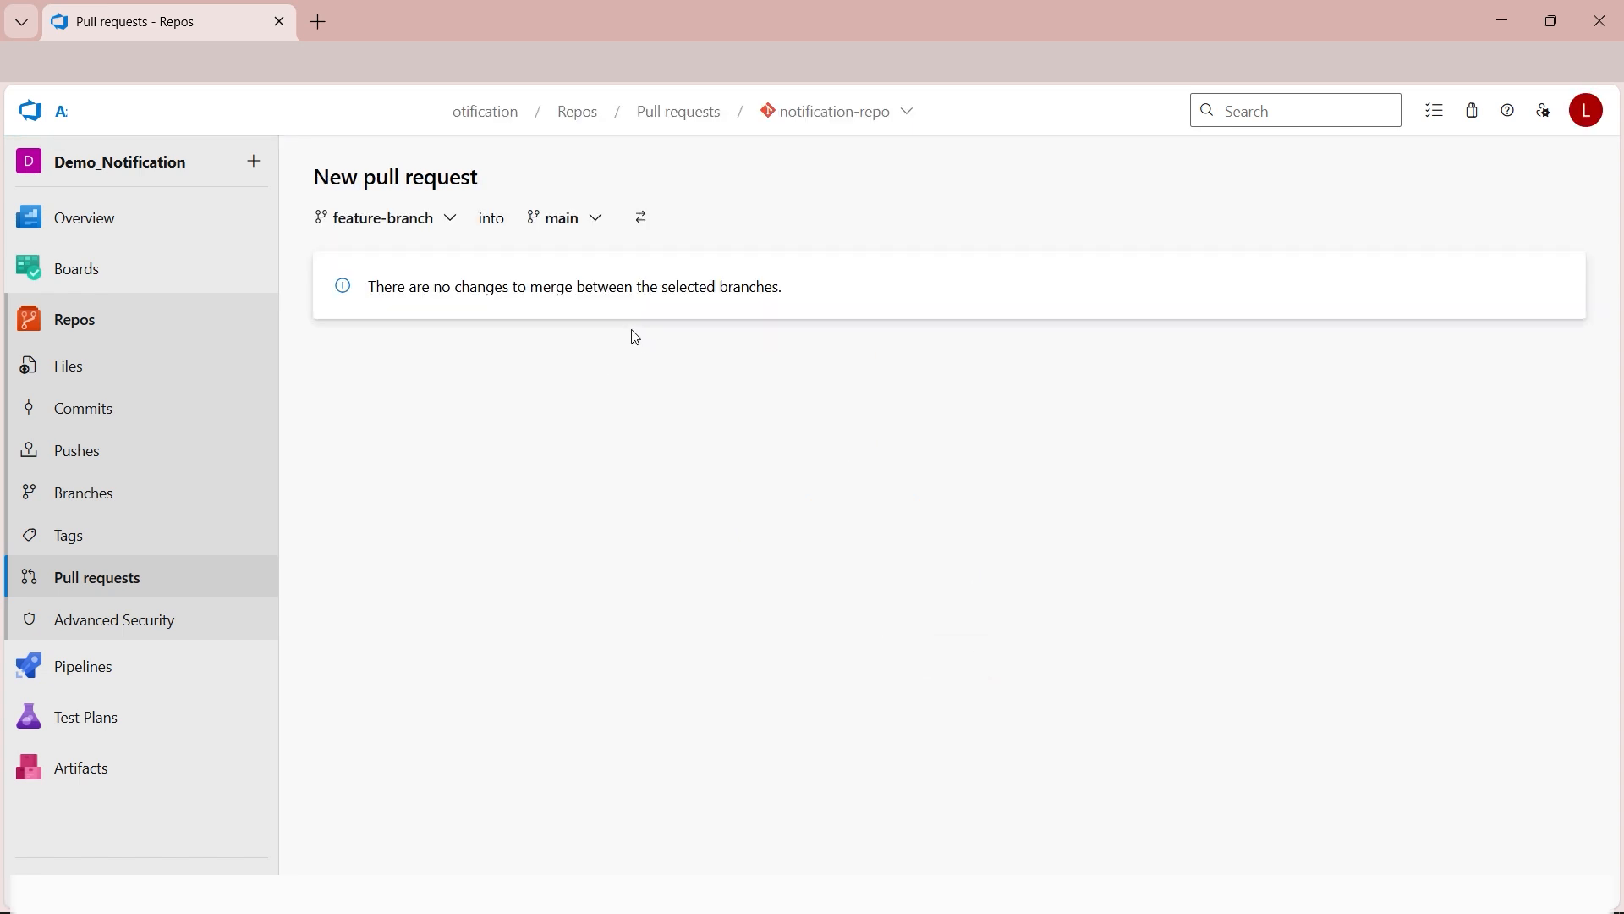
left_click(601, 222)
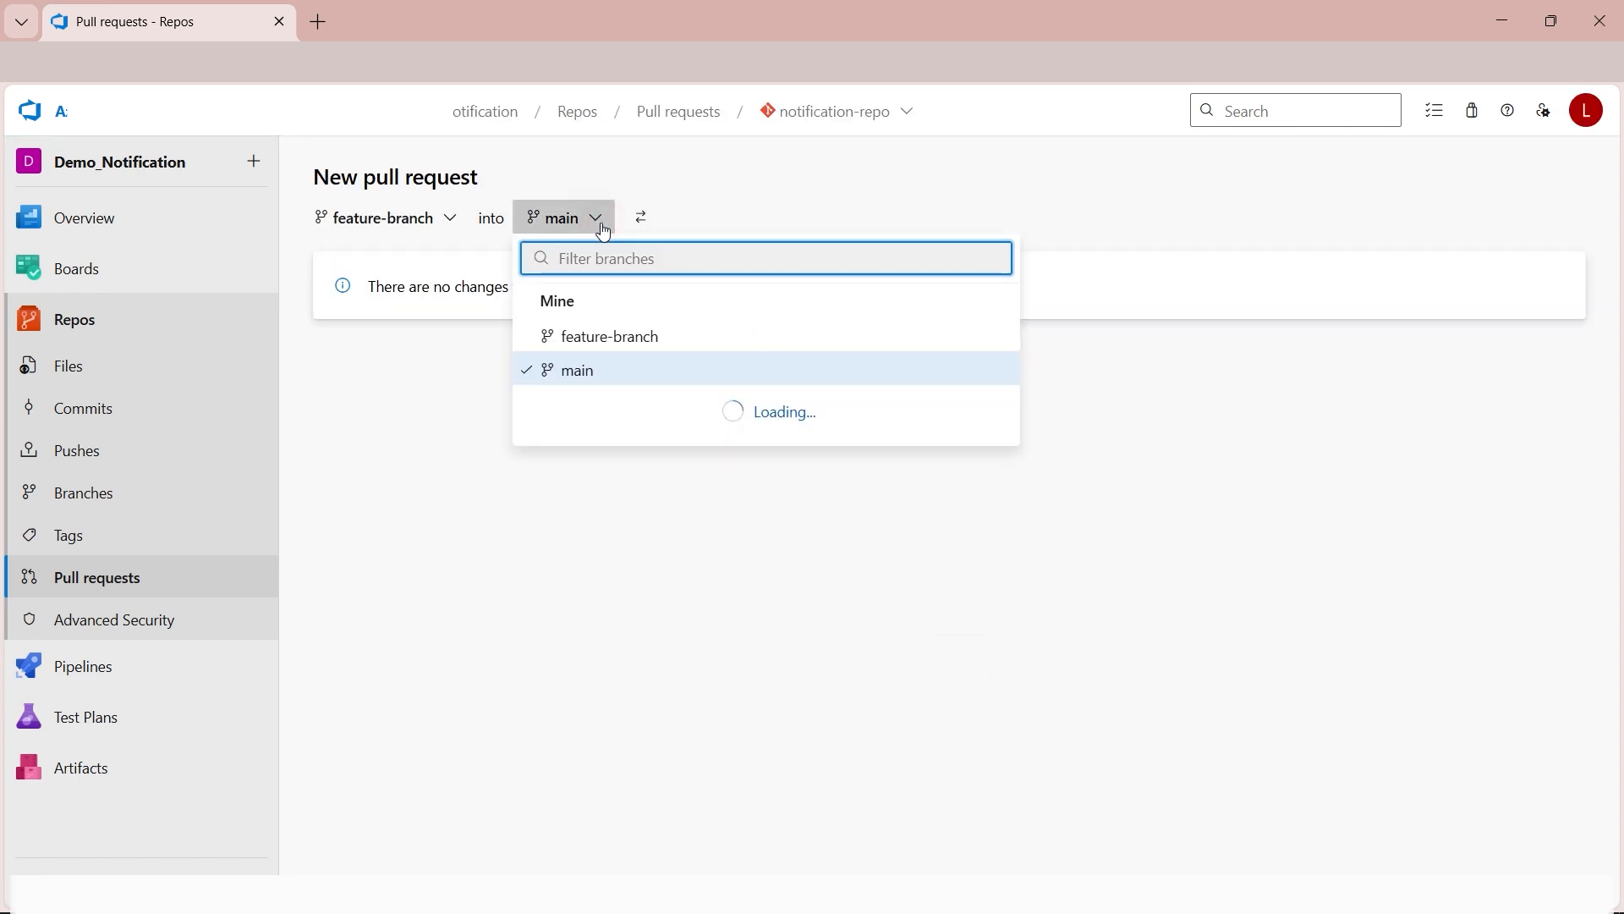
left_click(596, 338)
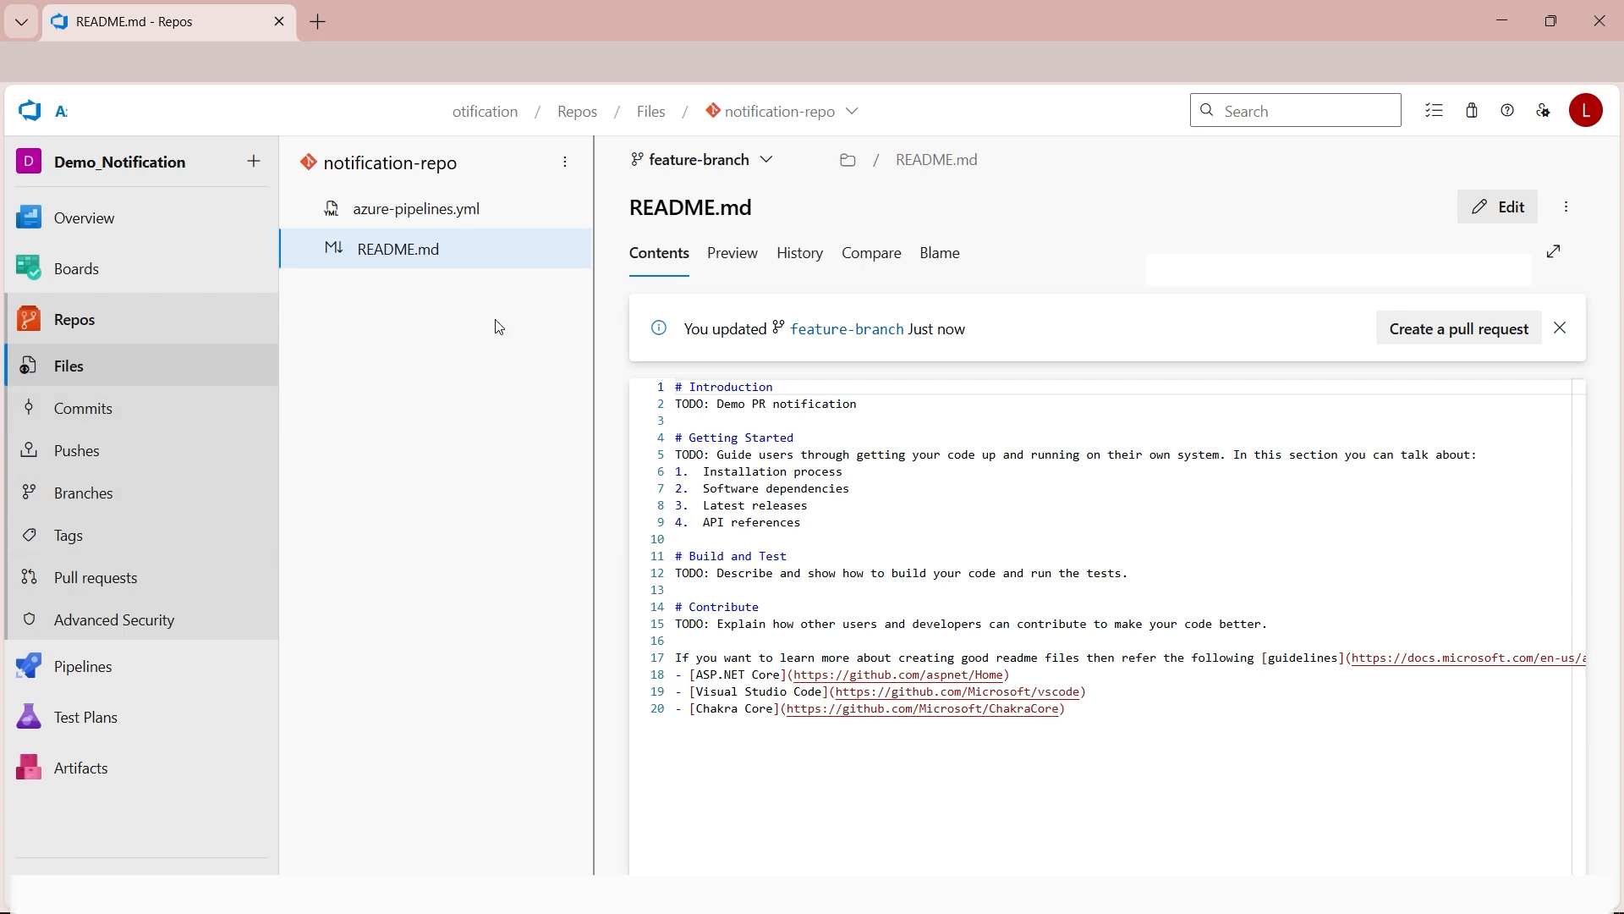
Edit README.md on feature-branch, appending "for tutorial" to the "TODO: Demo PR notification" line under Introduction.
left_click_drag(720, 409, 857, 406)
left_click(755, 423)
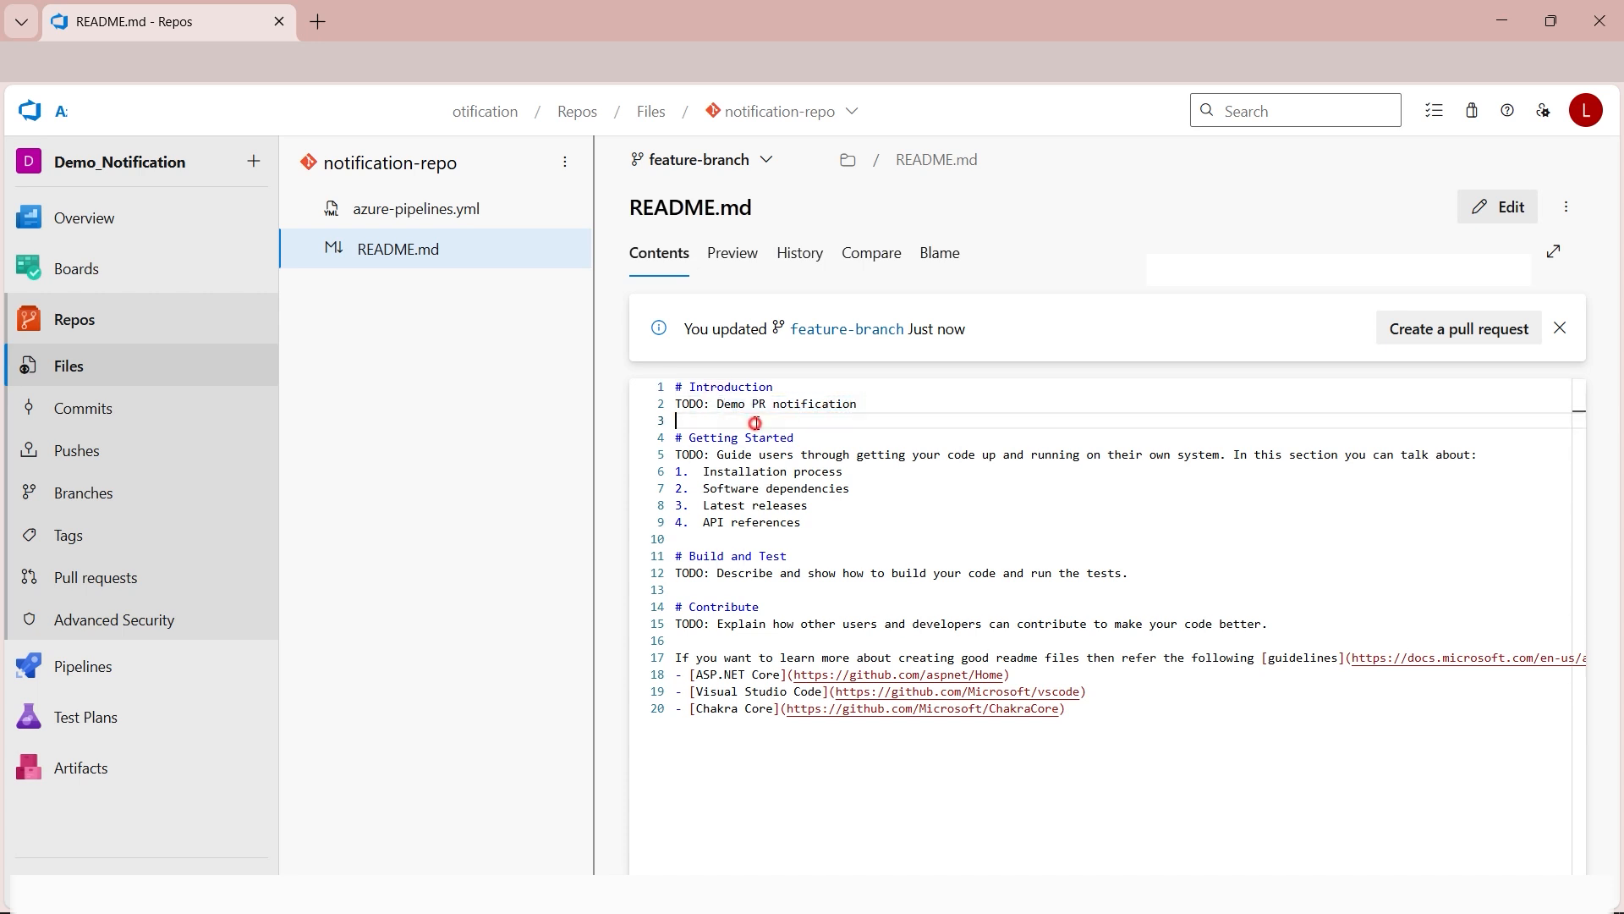
left_click(878, 405)
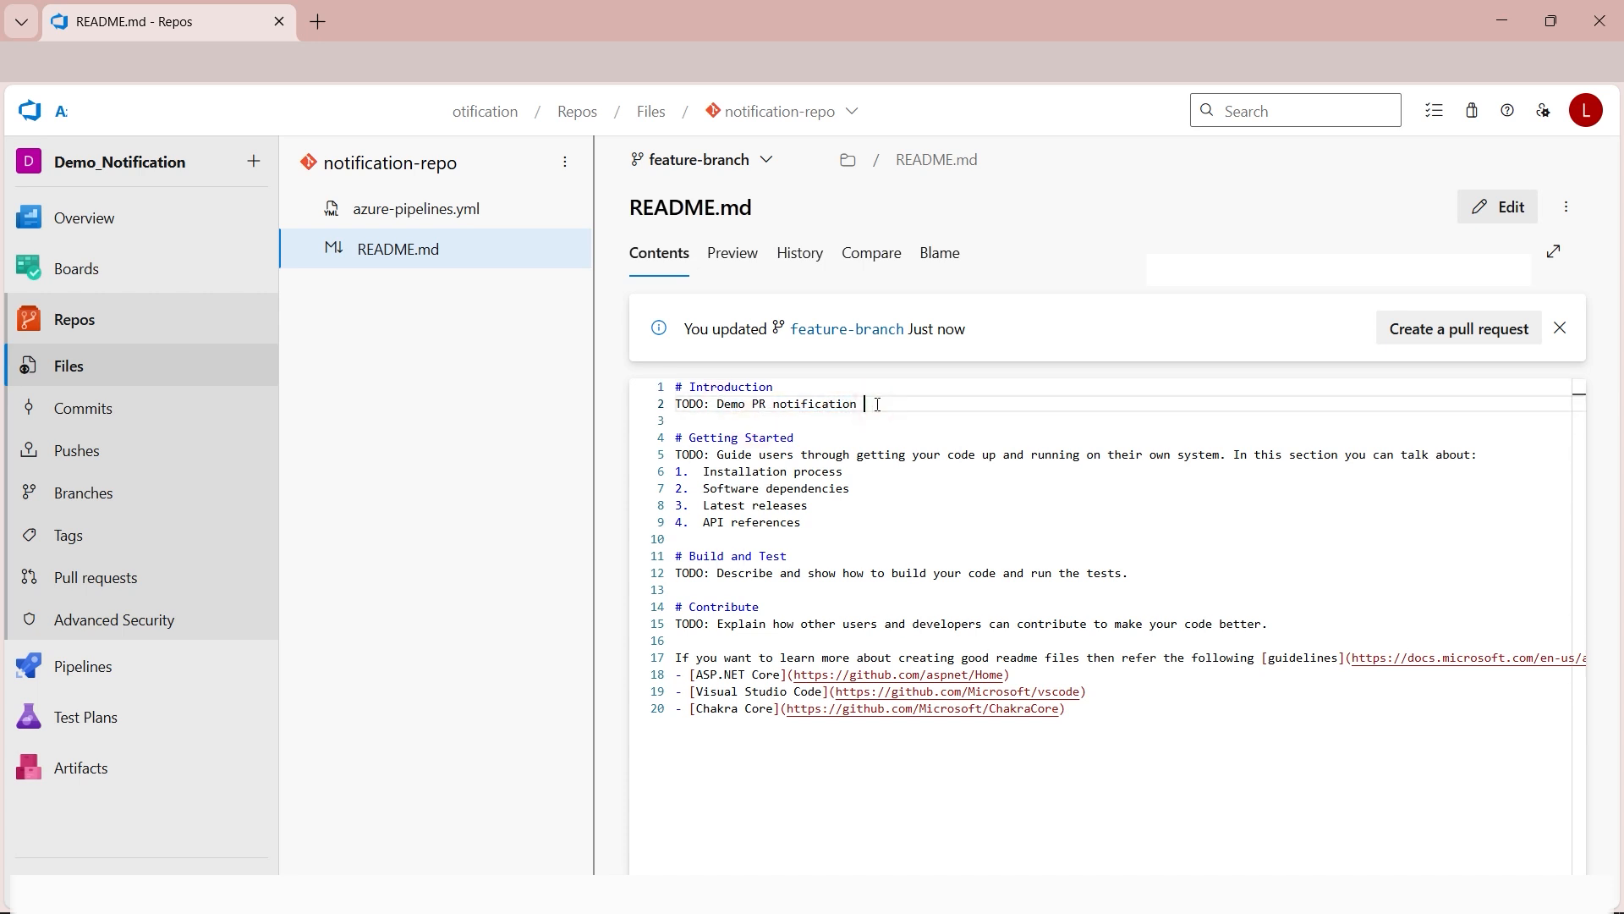
key("BackSpace")
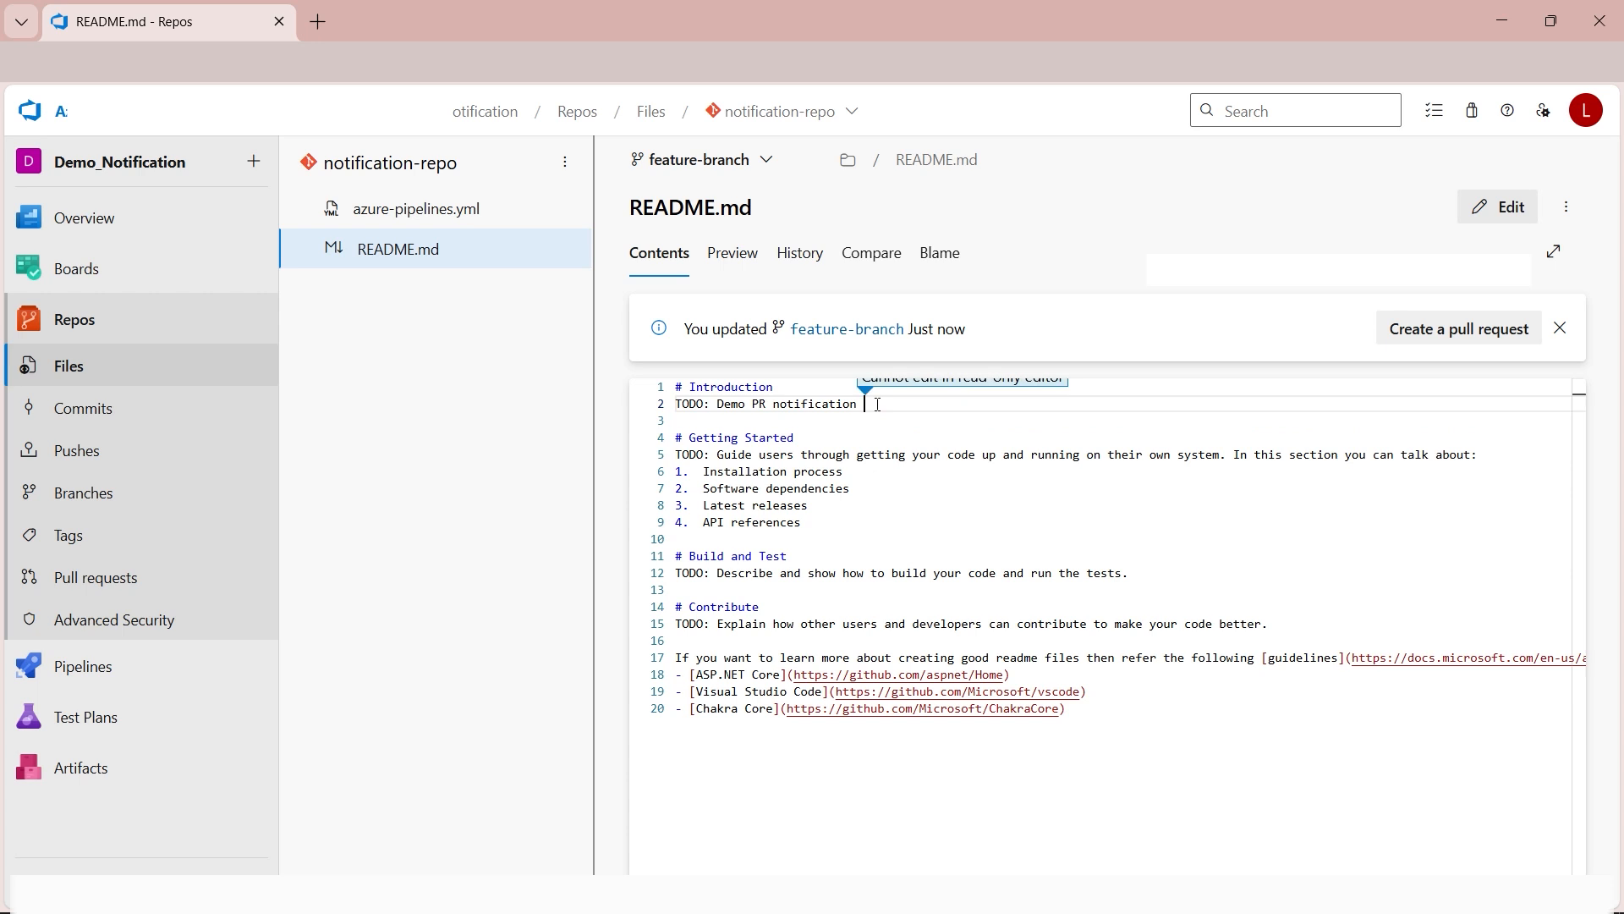
left_click(1477, 209)
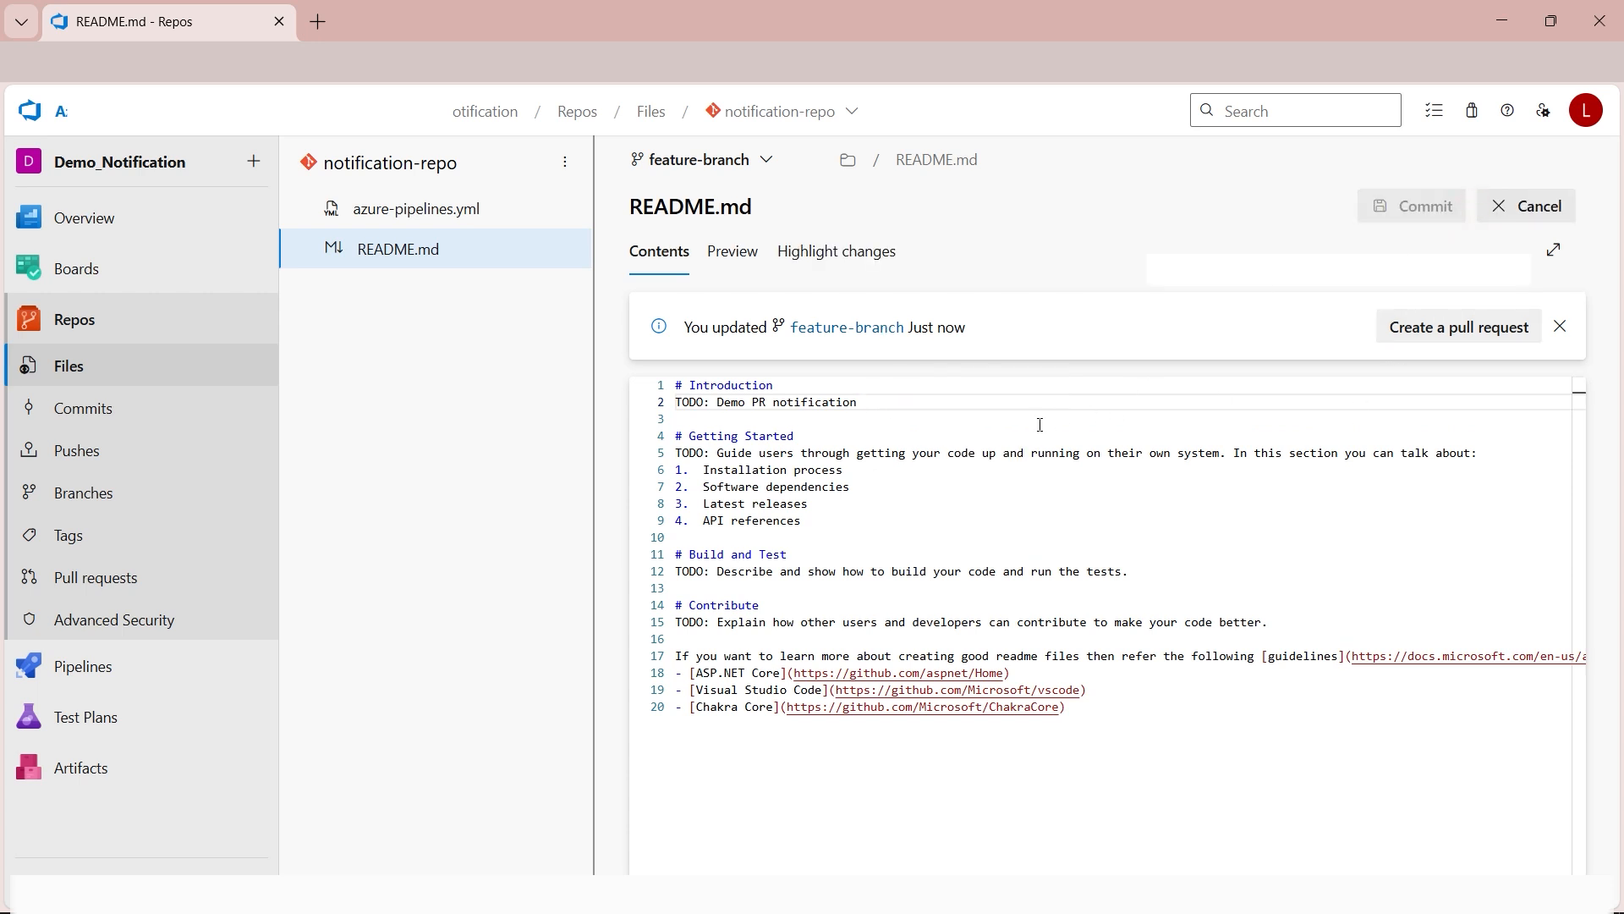
type("for tutorial")
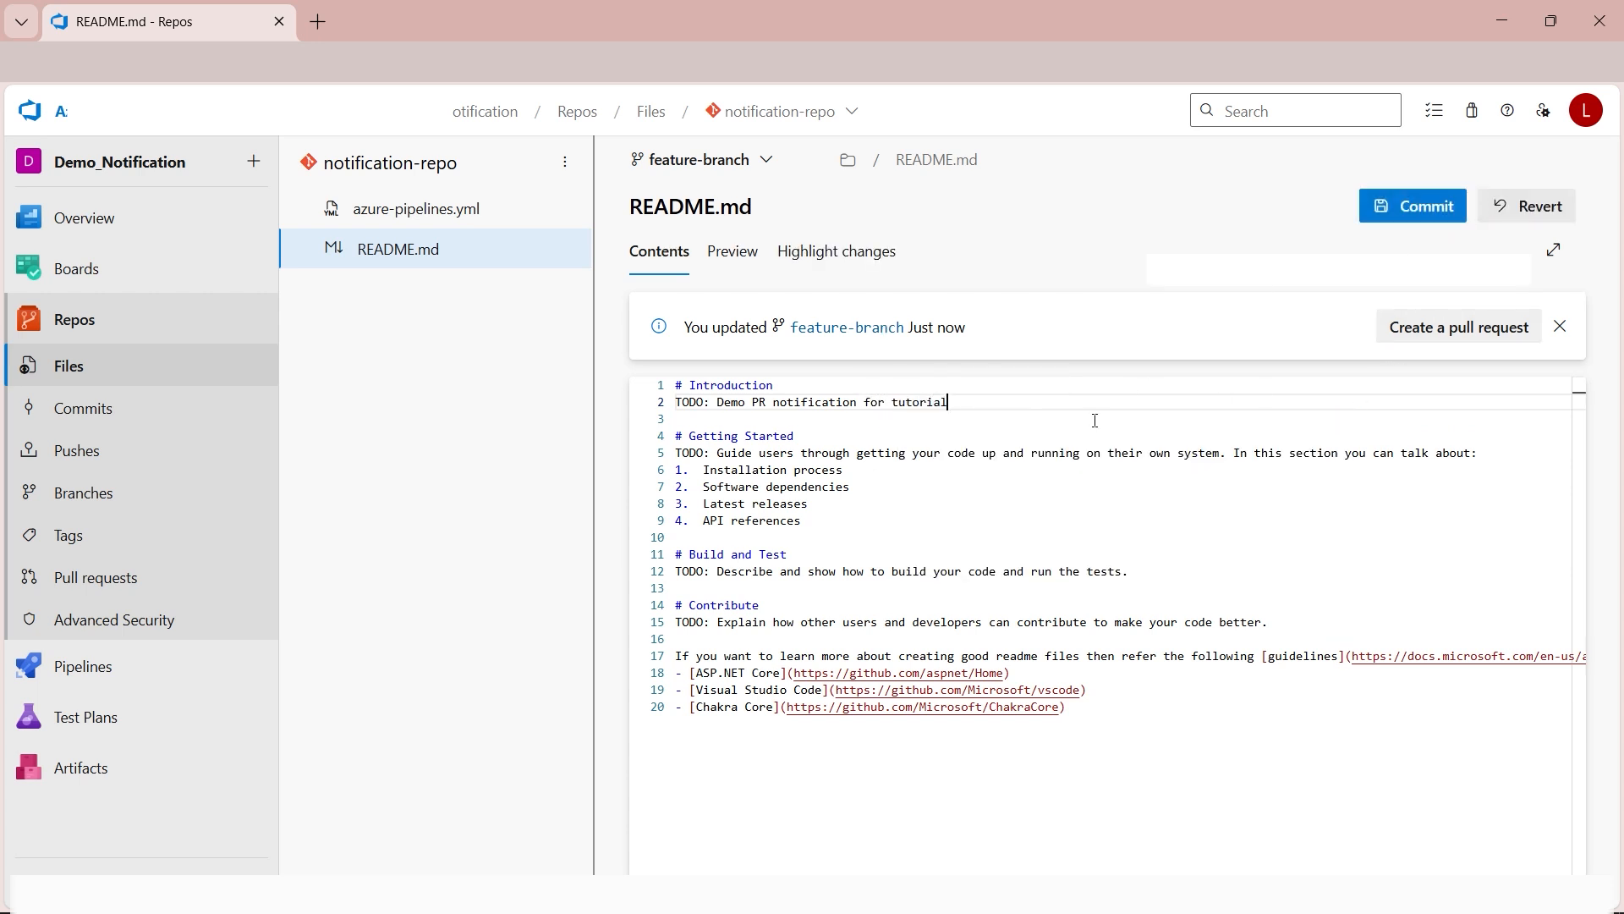
Commit README.md to feature-branch with the comment "Updated README.md", linking the work item Task 1: Add a login page.
left_click(1407, 208)
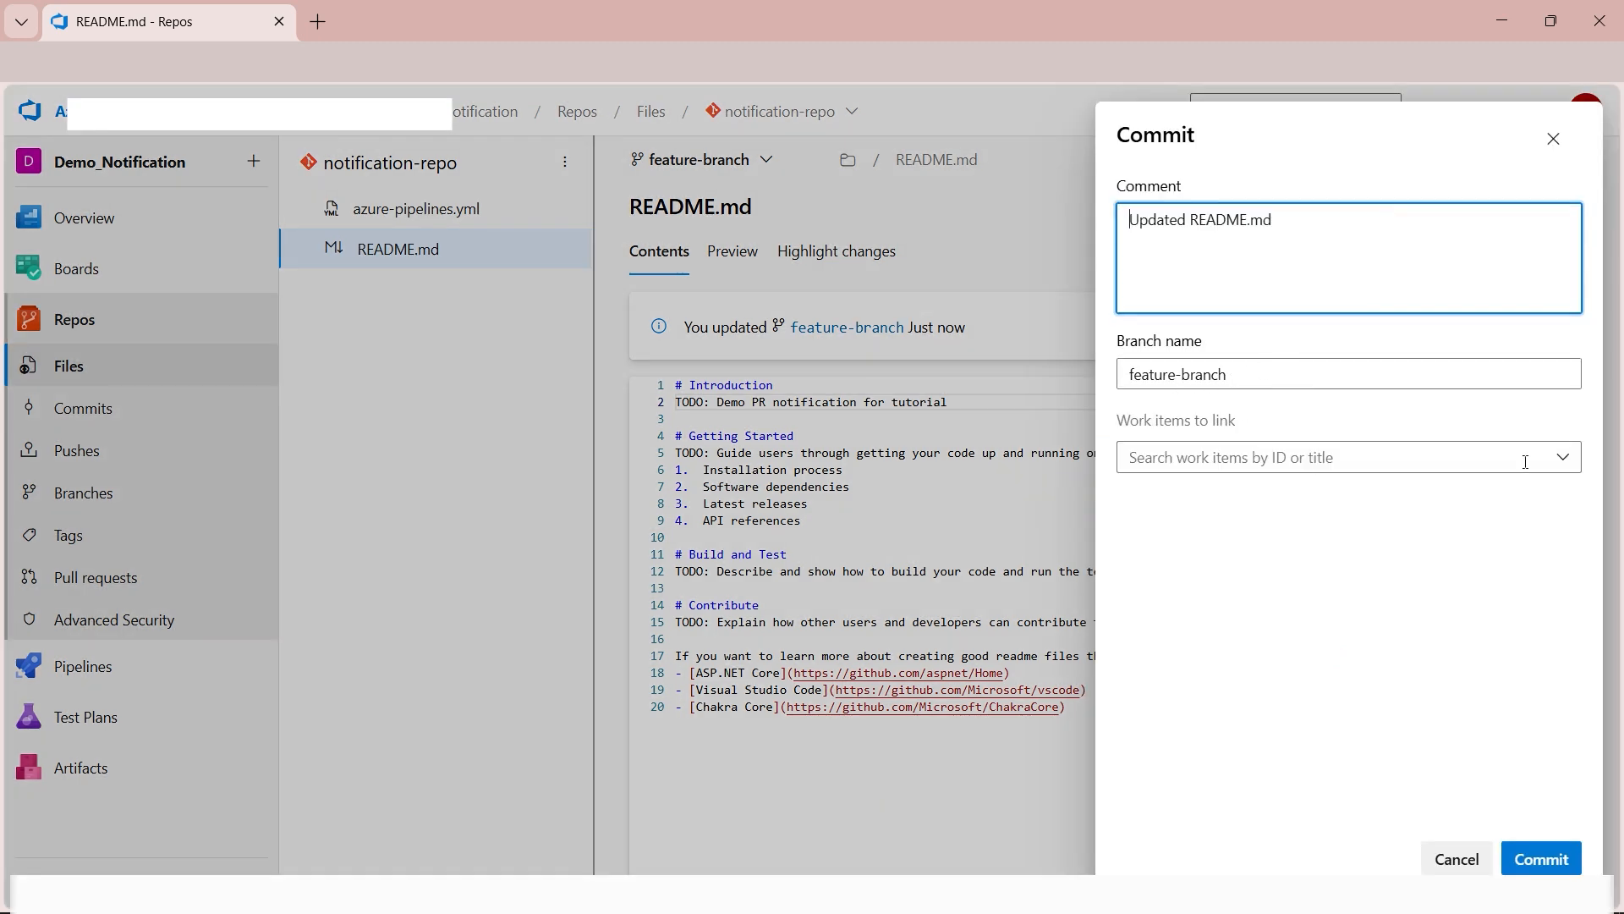
left_click(1526, 457)
left_click(1273, 503)
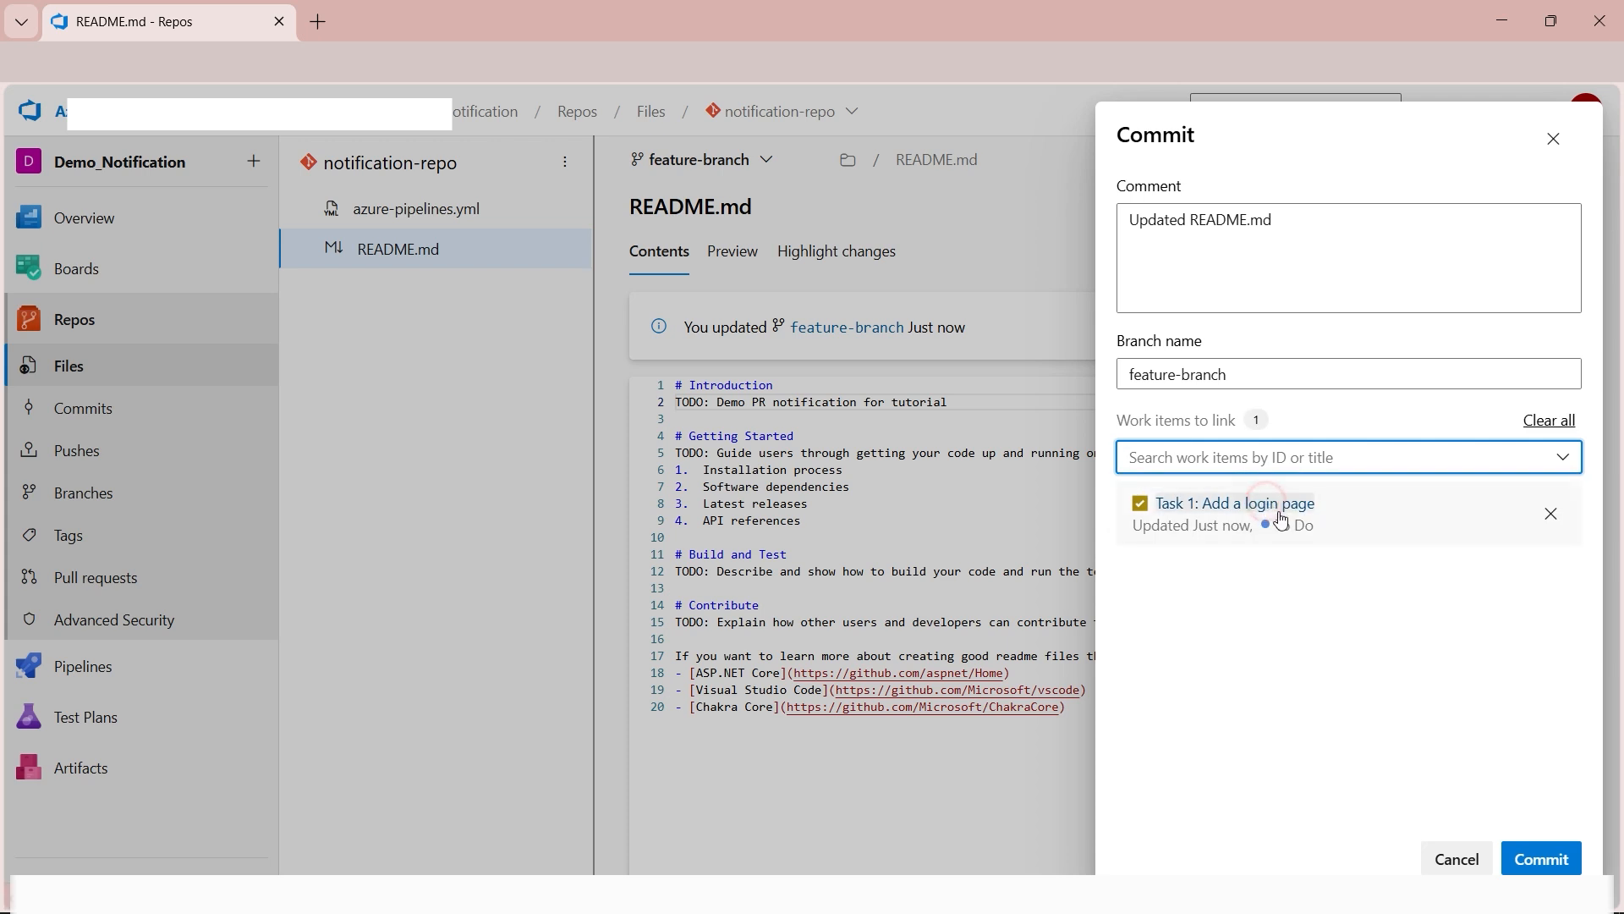
left_click(1544, 861)
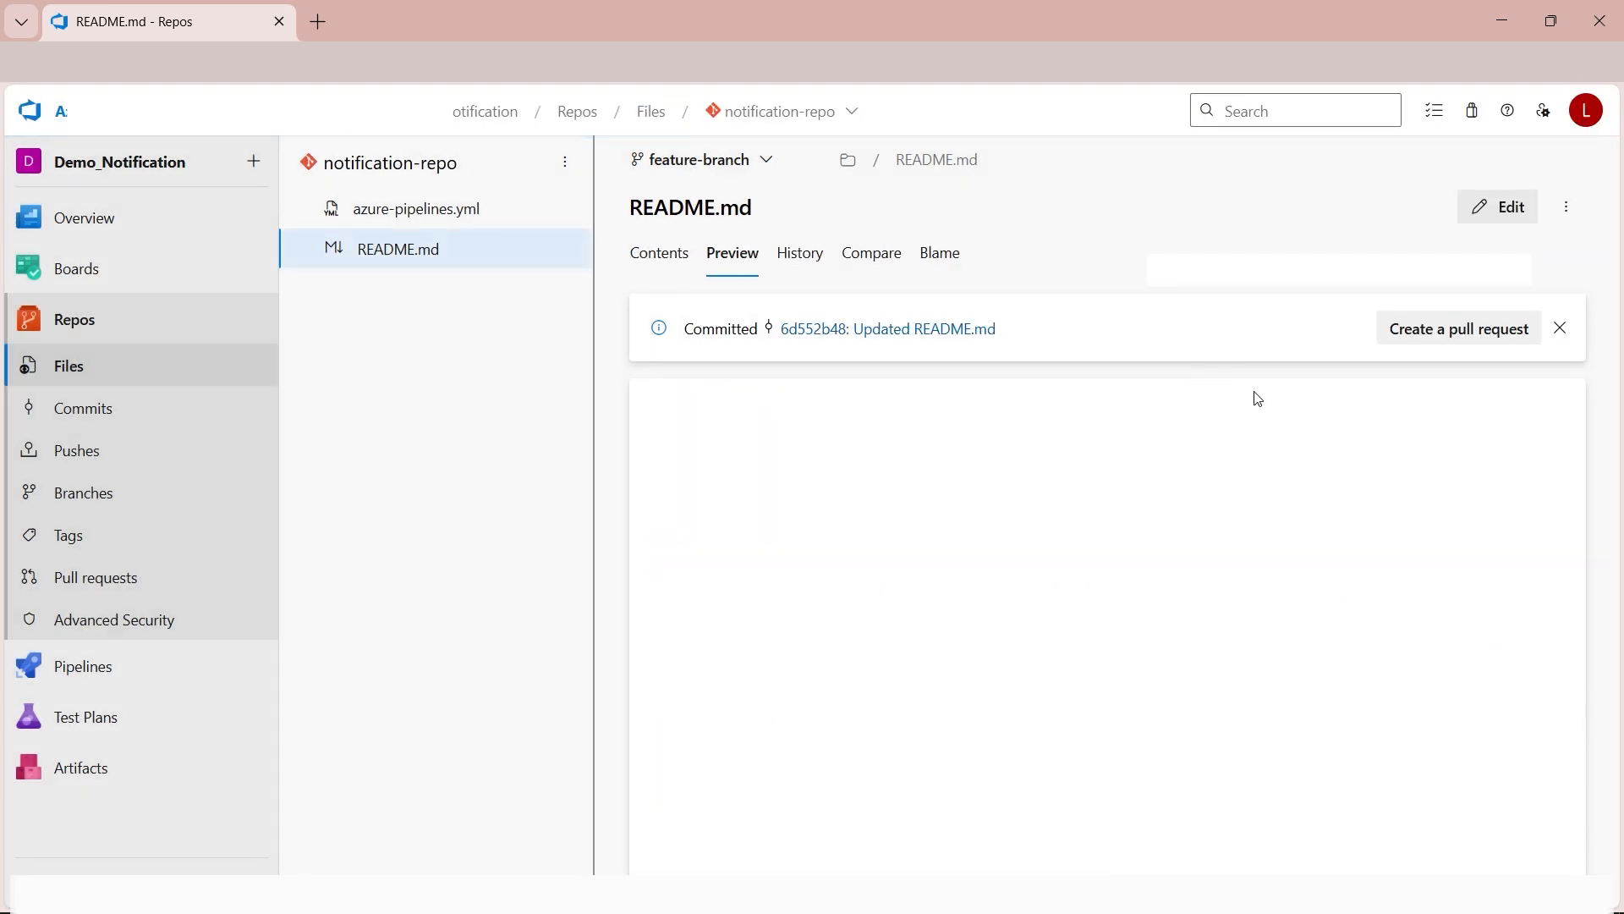
Create a pull request from feature-branch into main titled "demo review code", with the lab user account as reviewer and Task 1 linked.
left_click(1427, 340)
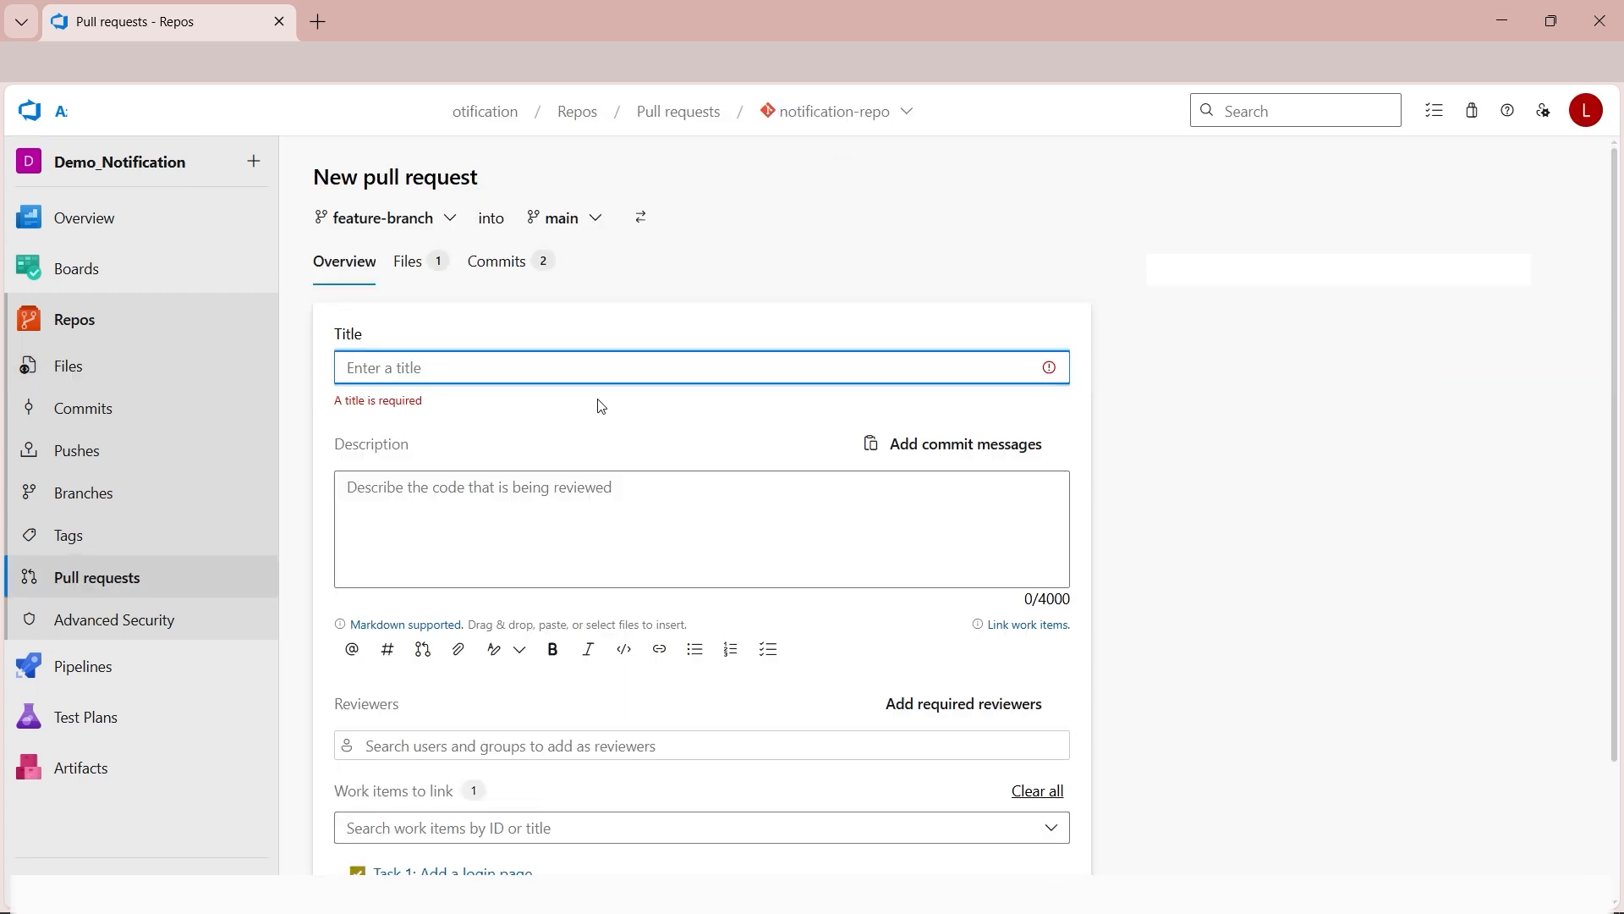
type("demo review code")
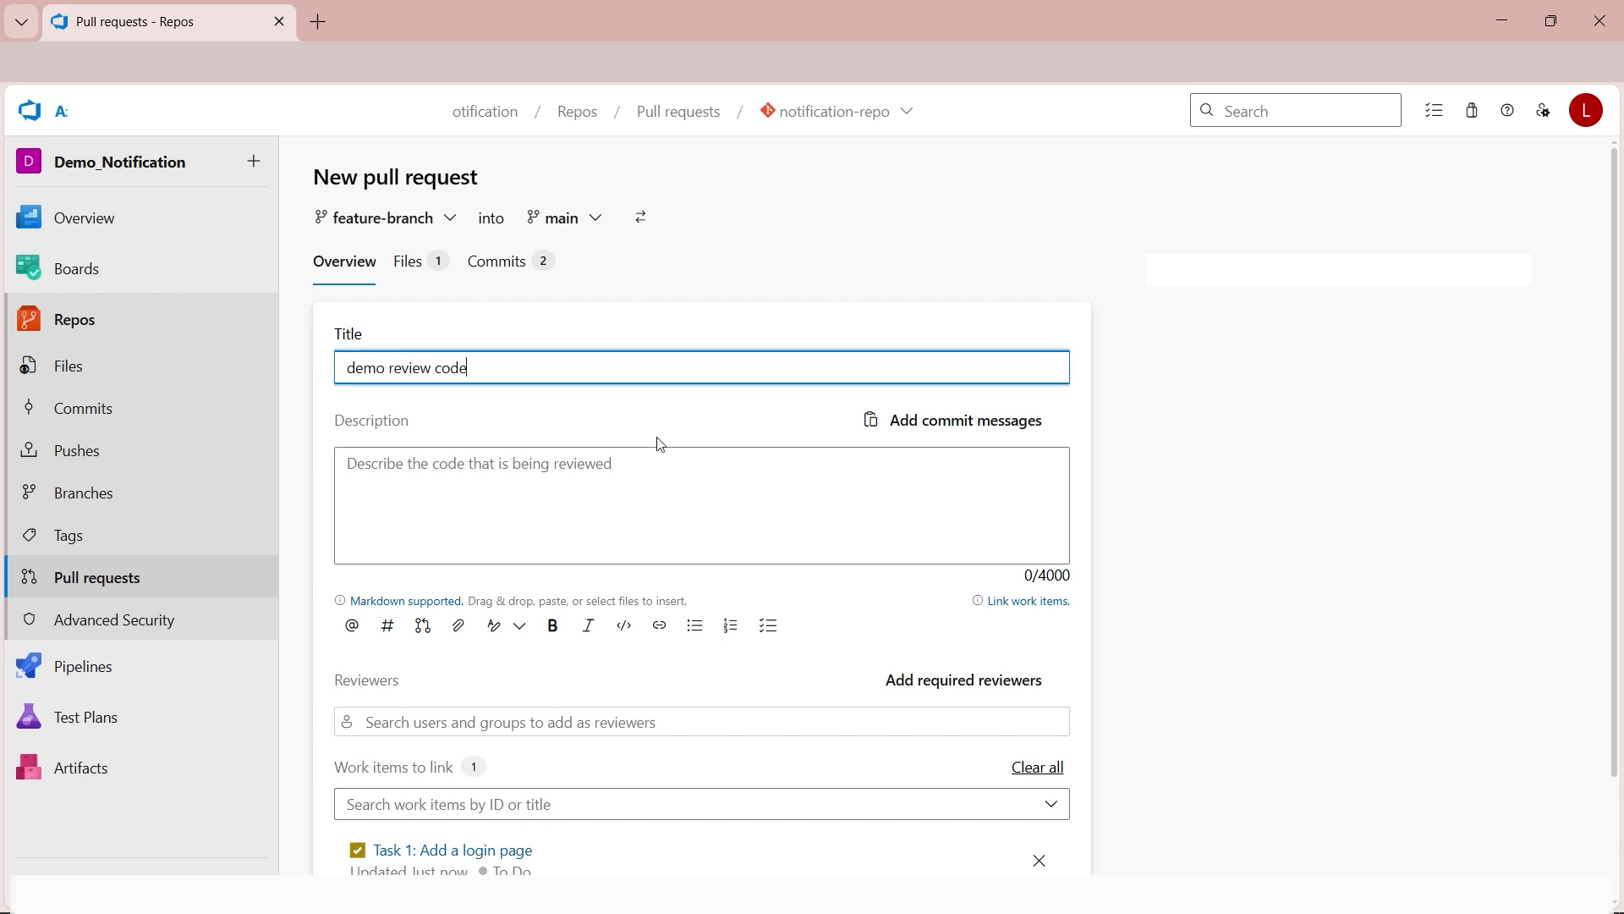
scroll(1185, 635, "down", 2)
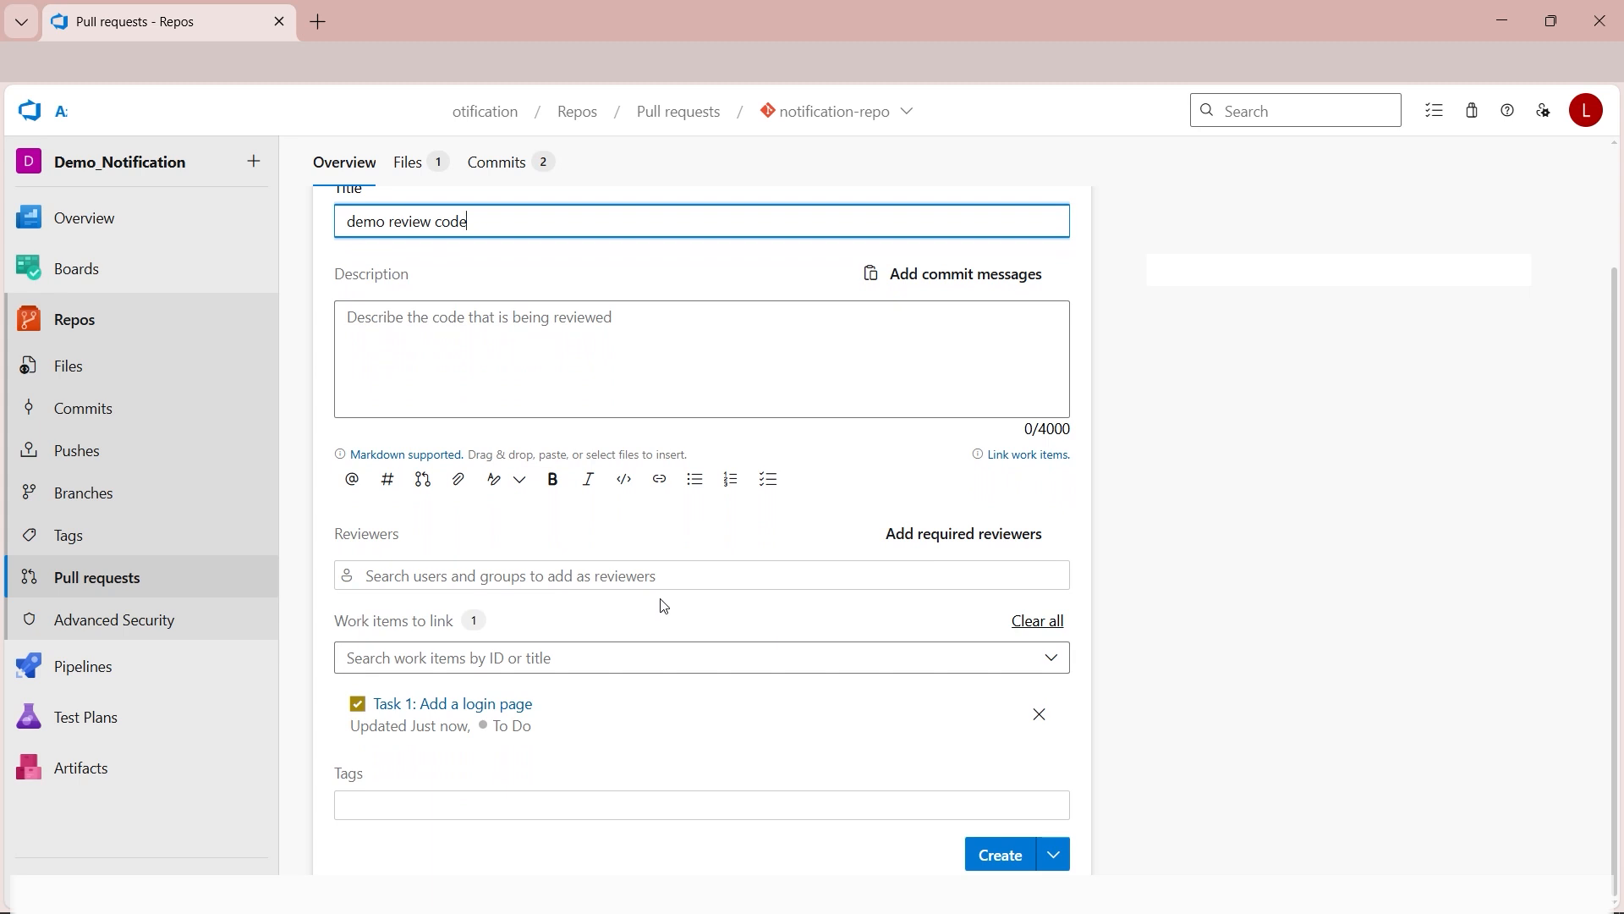
left_click(558, 582)
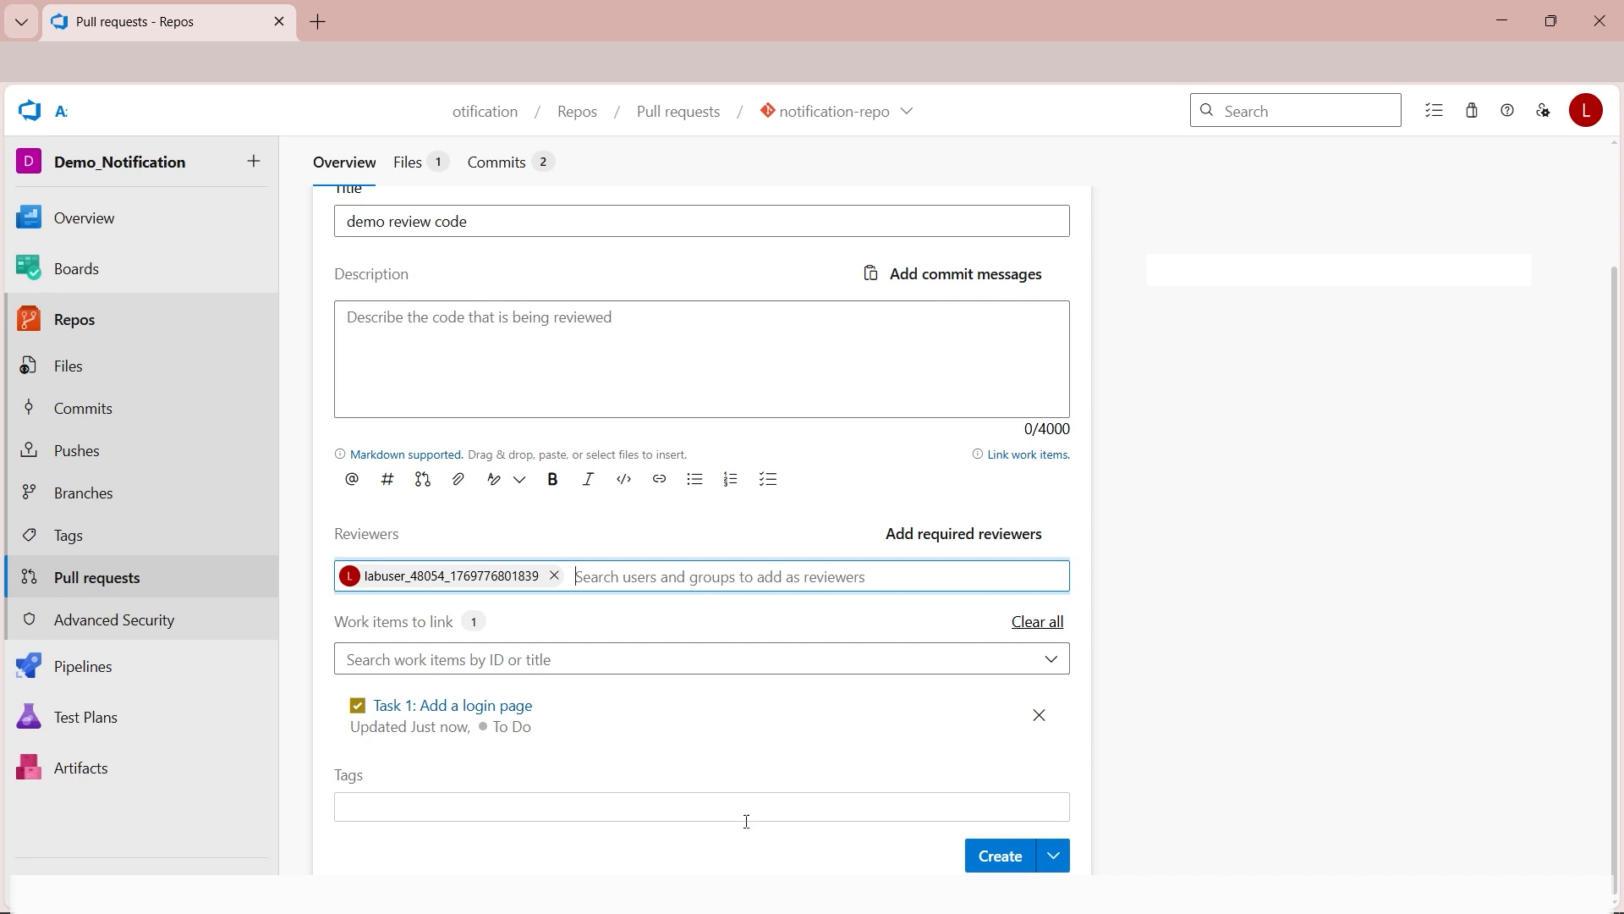
left_click(991, 861)
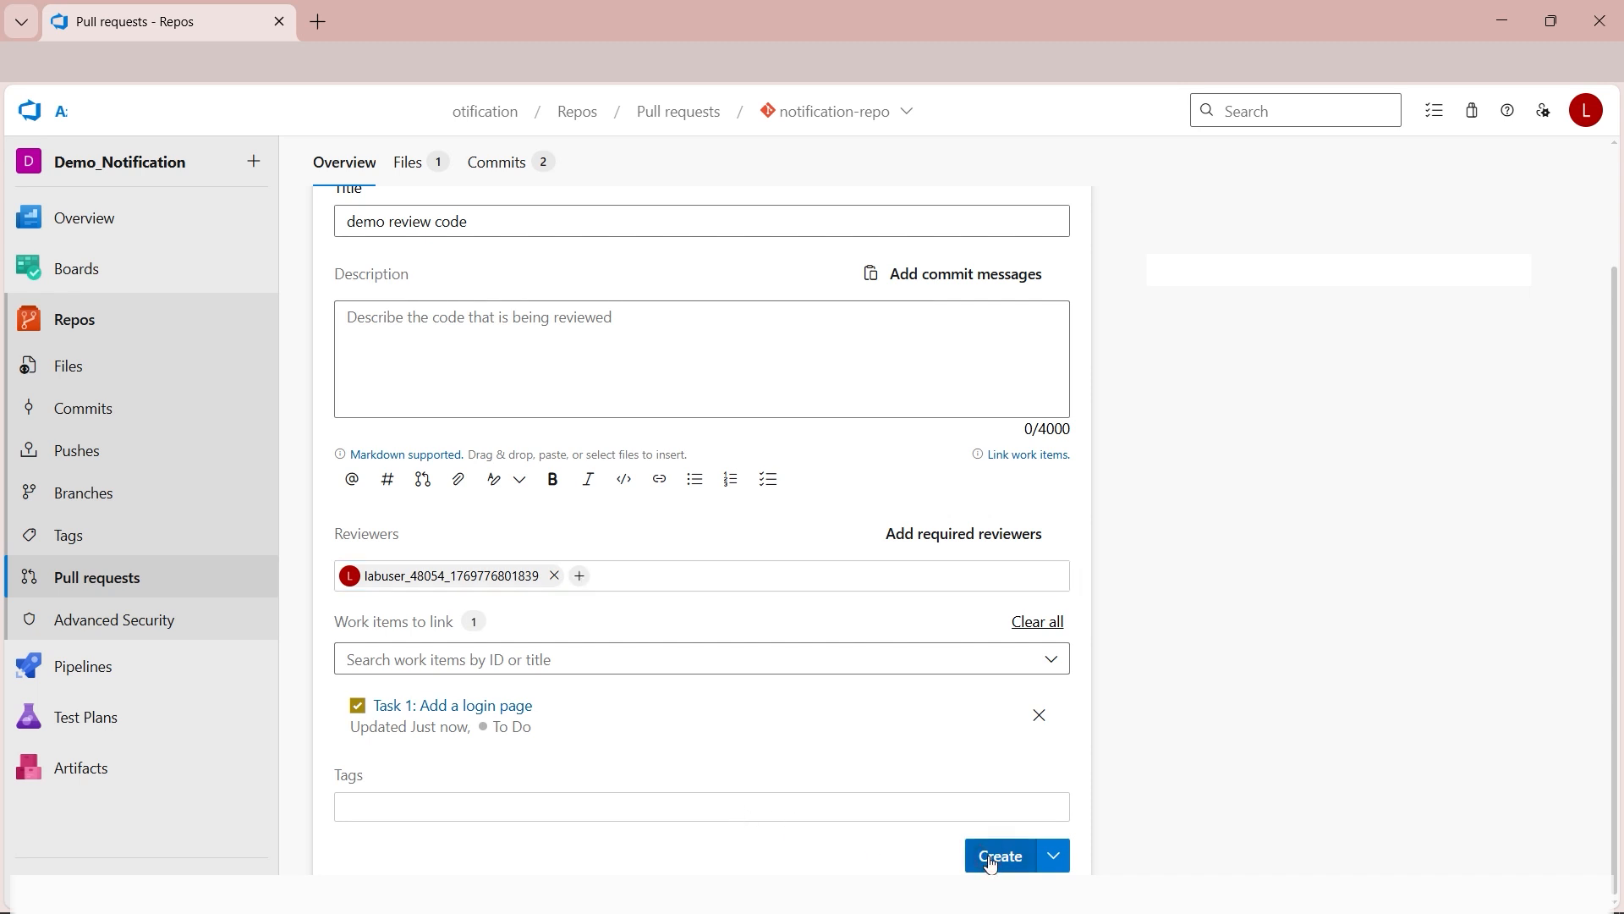
left_click(991, 860)
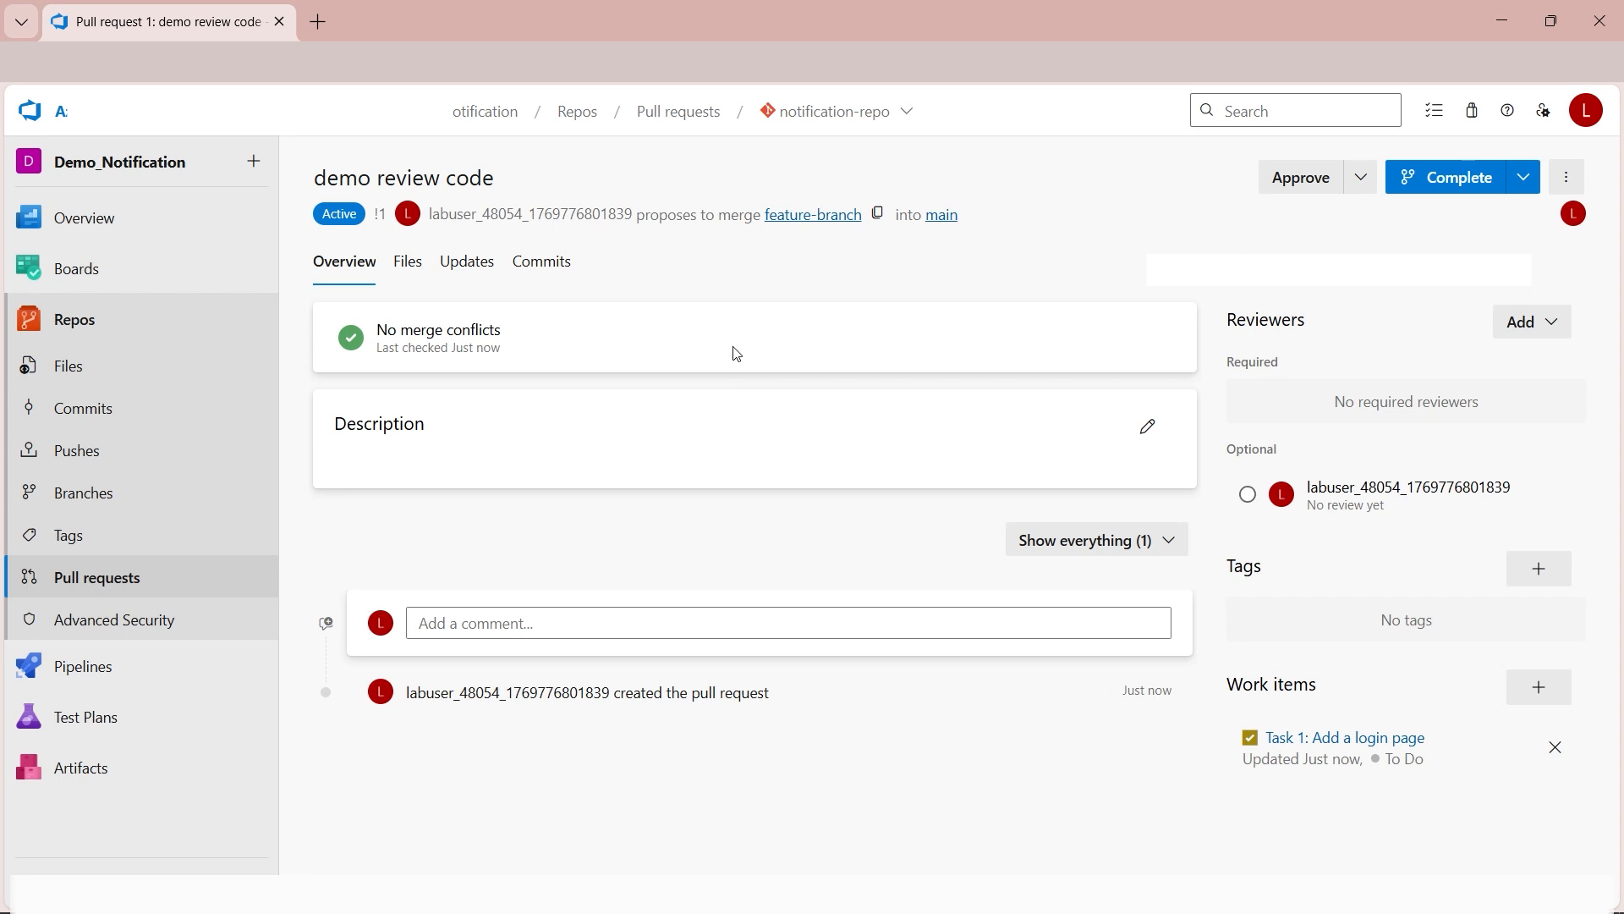
Review the pull request's updates, commits and changed files, and approve it.
left_click(464, 262)
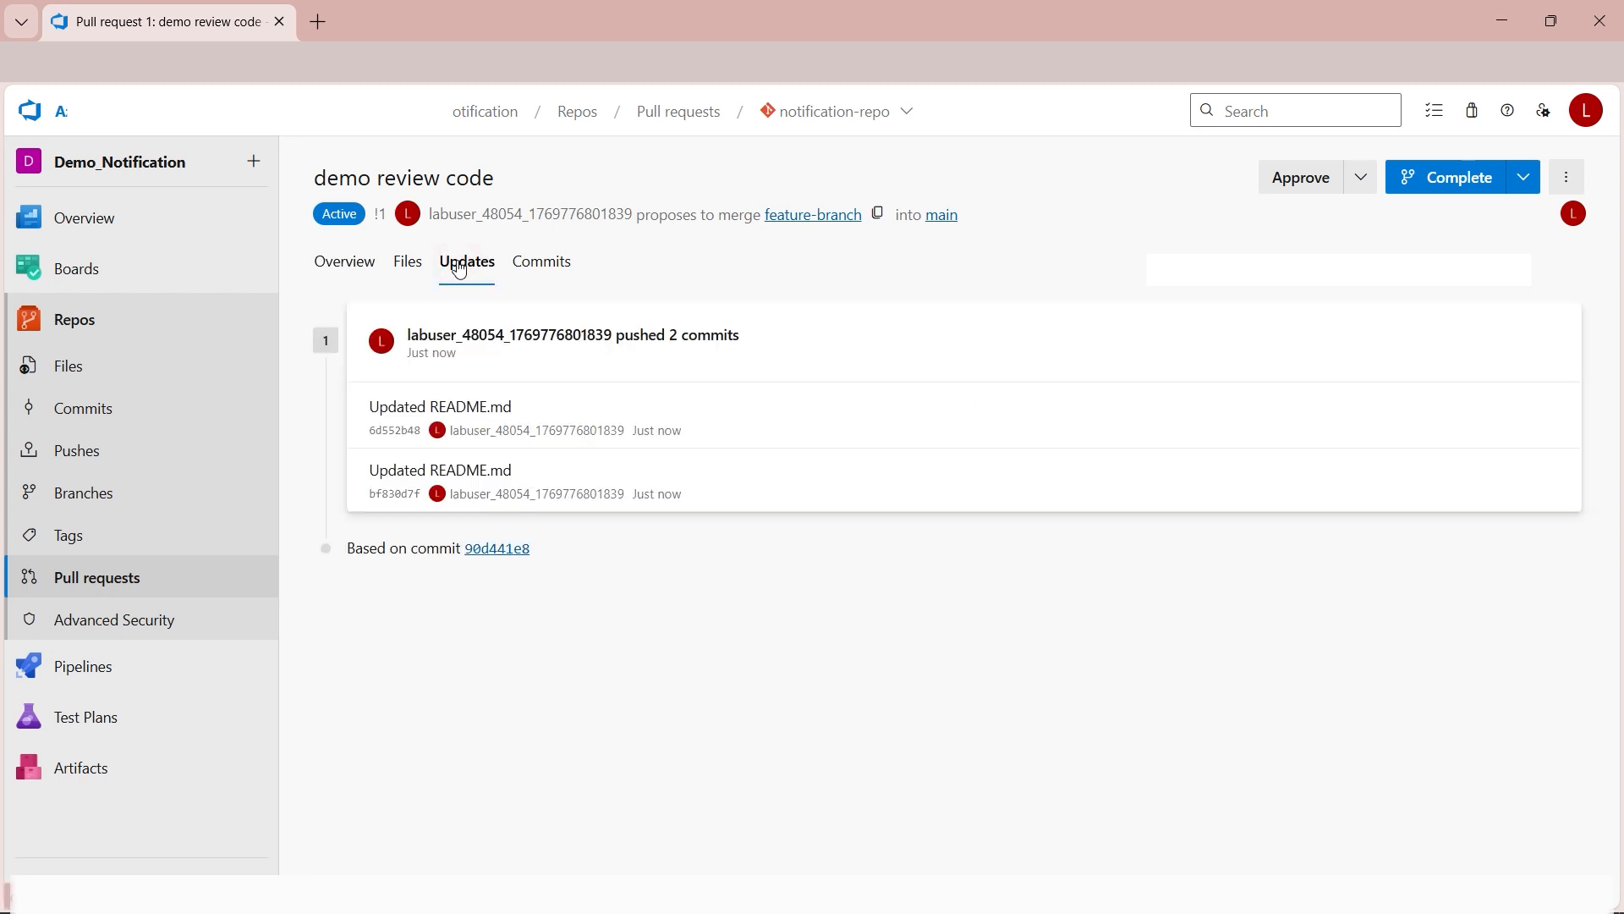
left_click(536, 262)
left_click(410, 264)
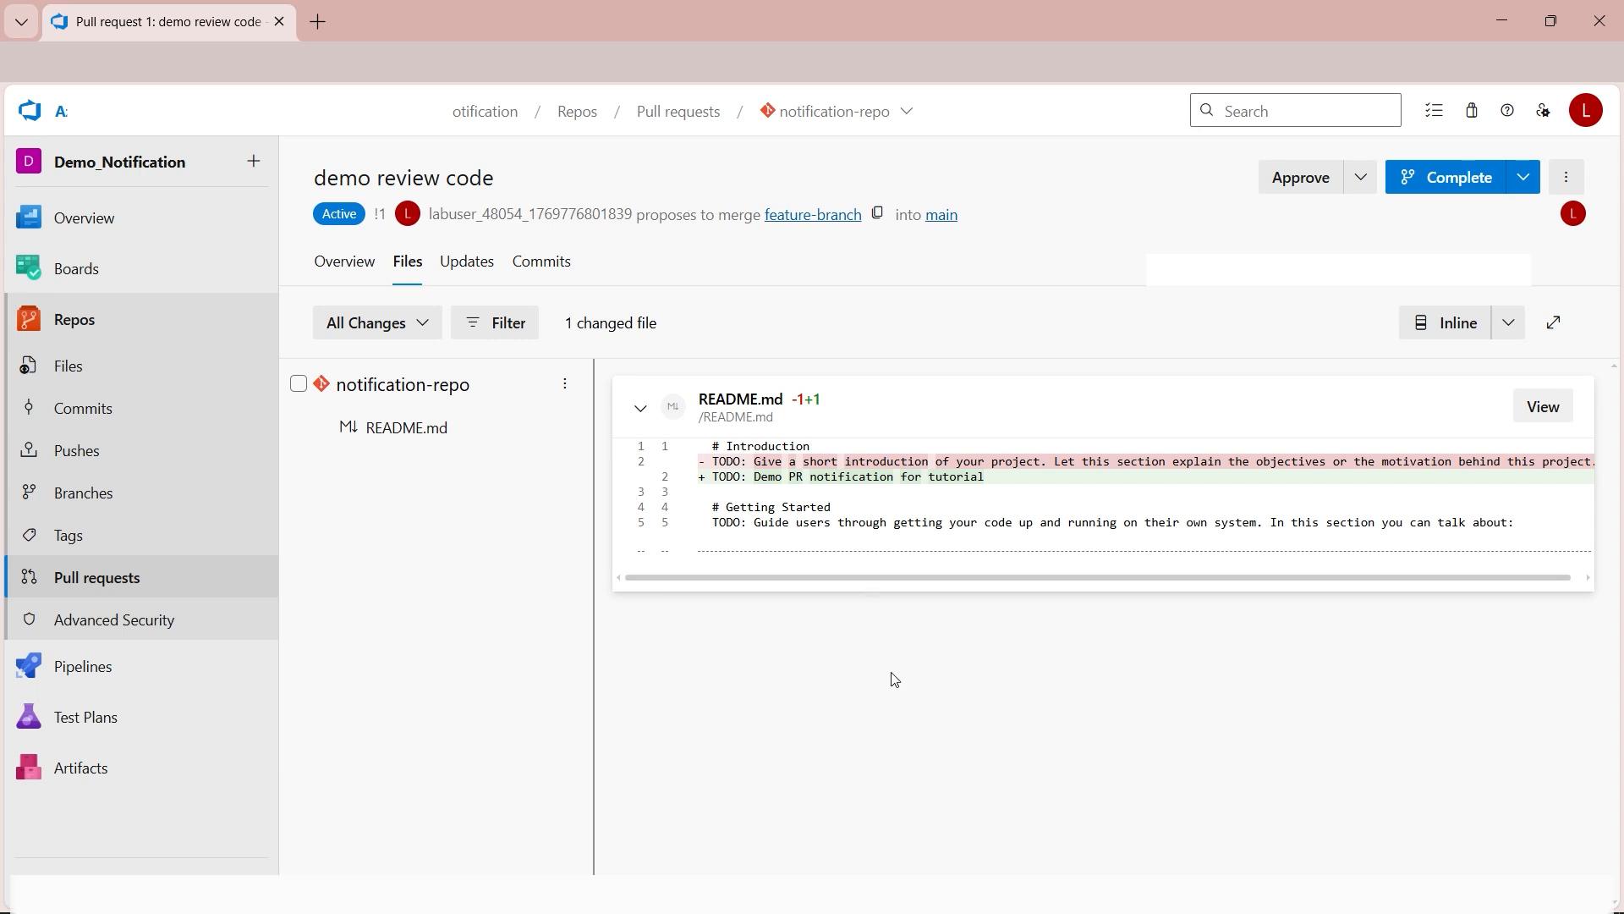
left_click(1308, 191)
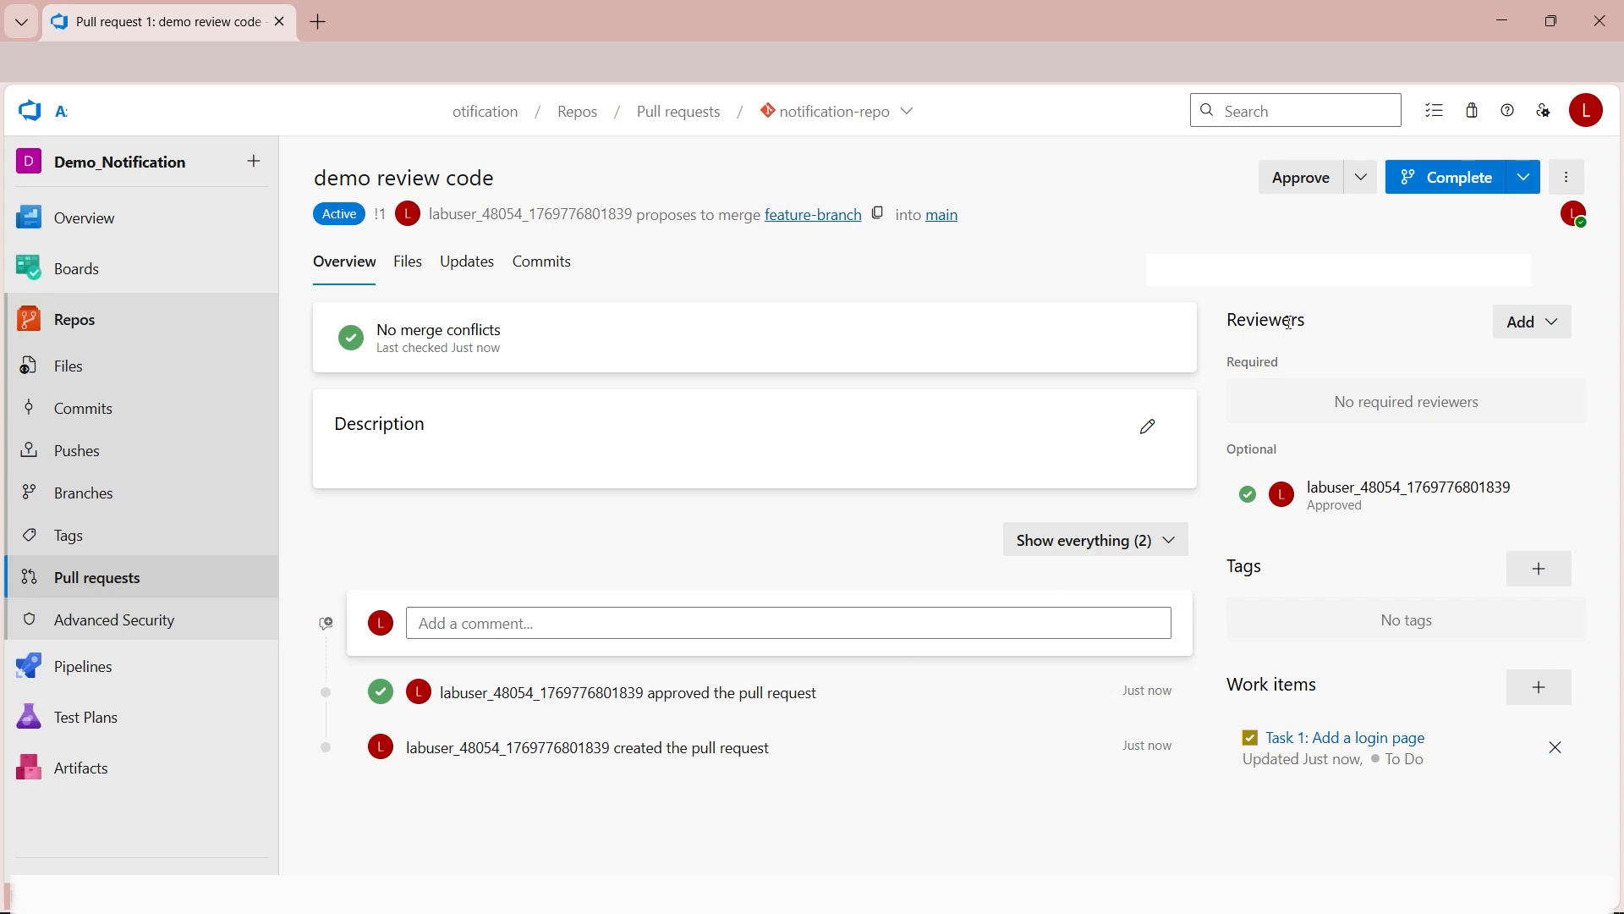
Complete the pull request with Merge (no fast forward), completing associated work items and deleting feature-branch after merging.
left_click(1482, 189)
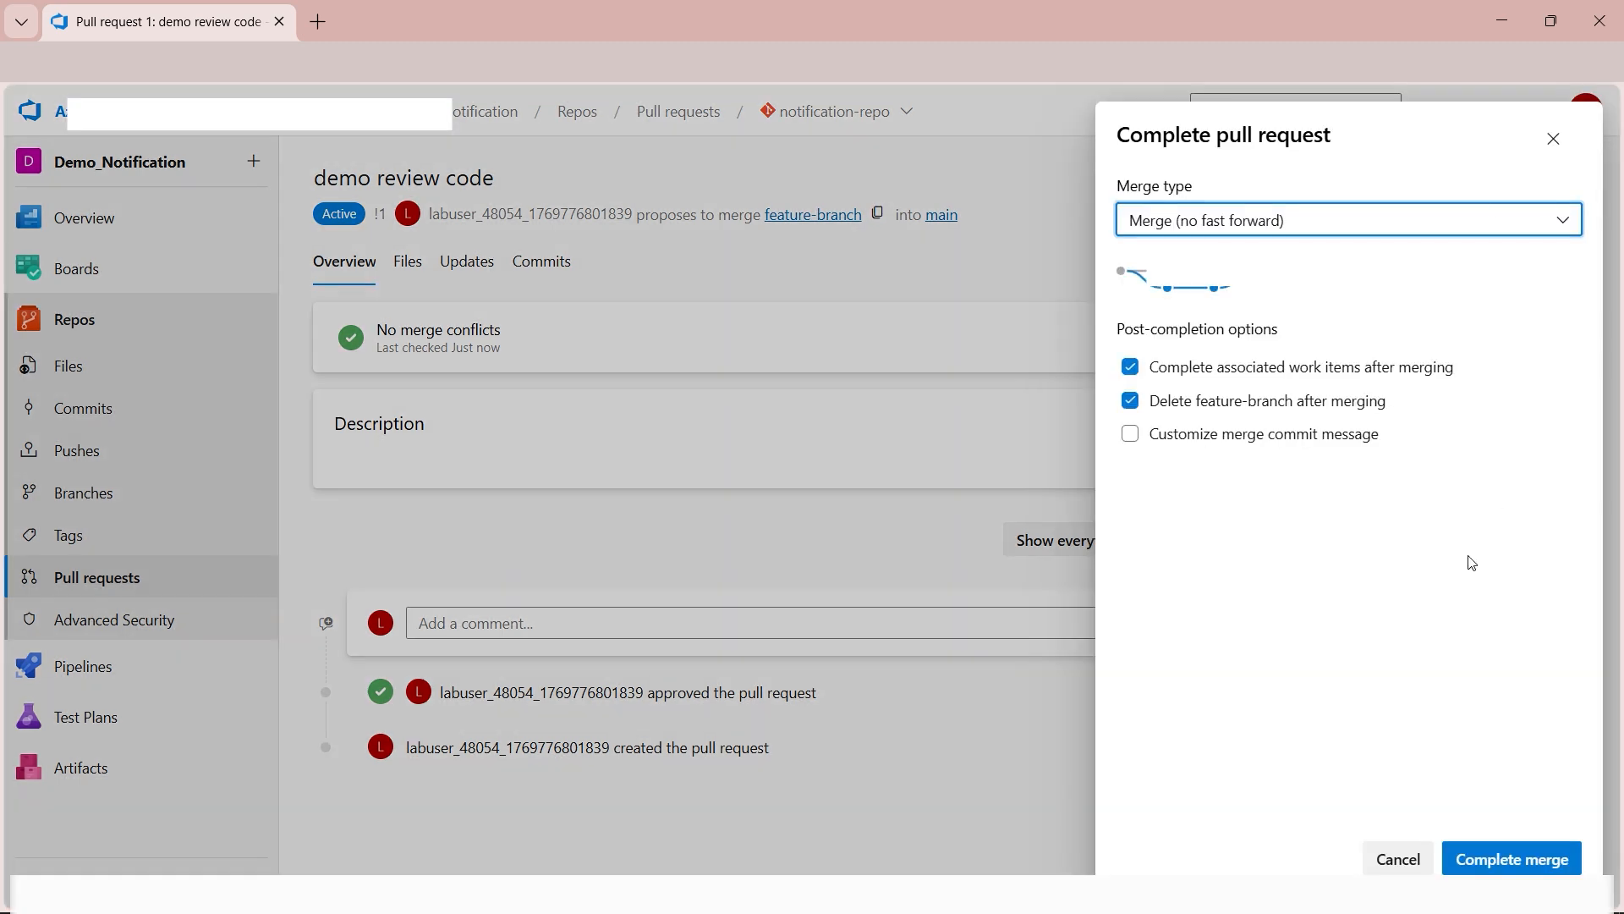
left_click(1519, 863)
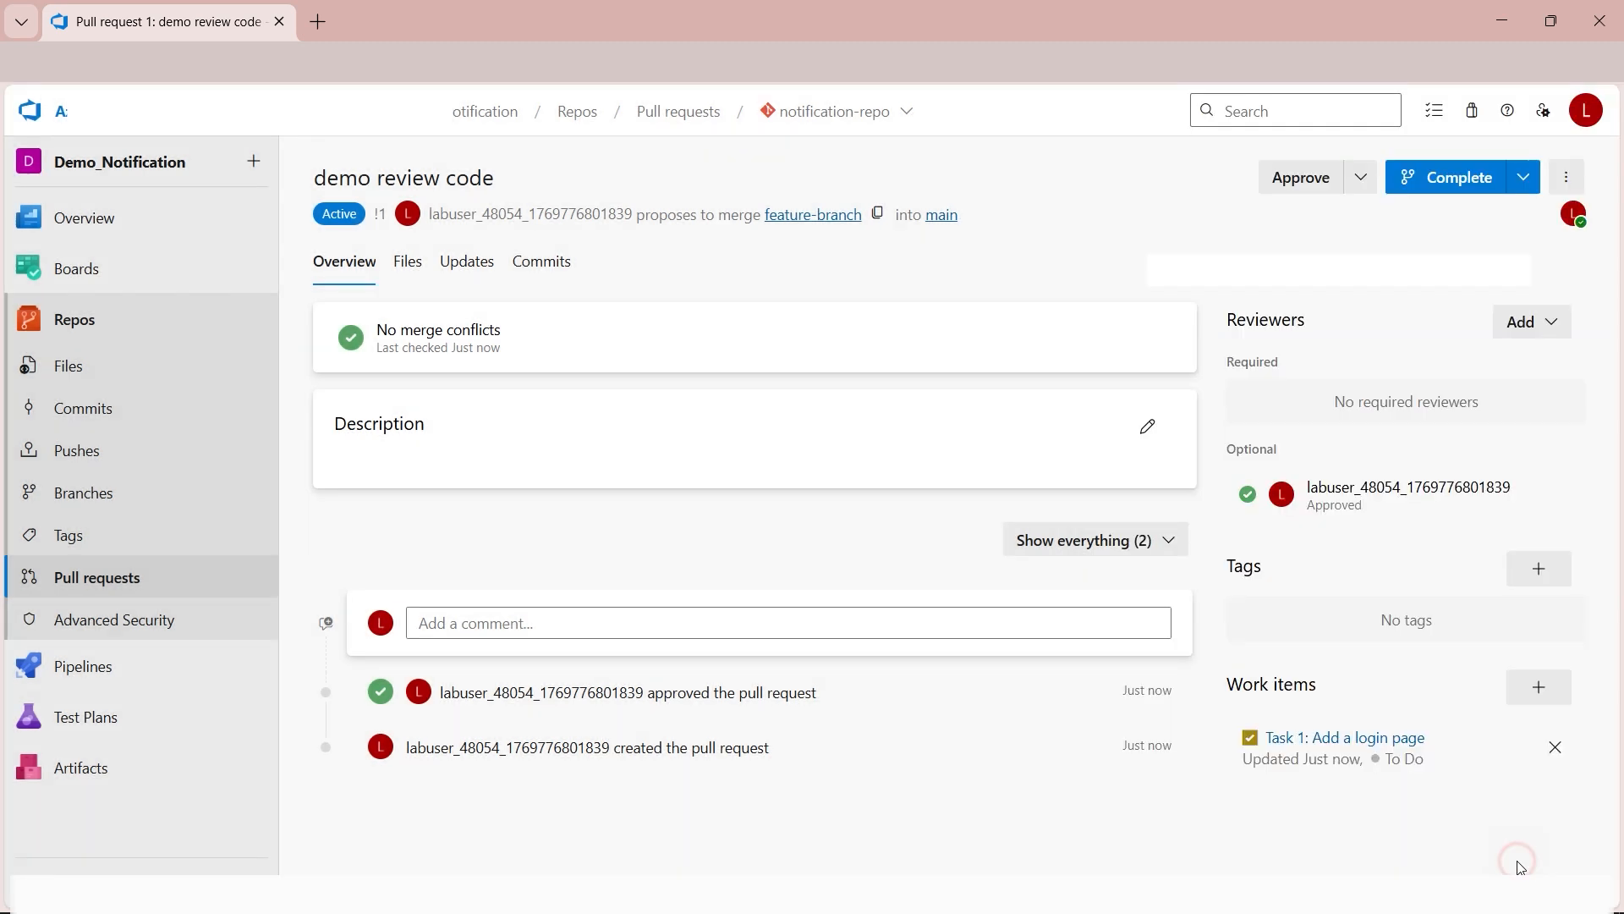